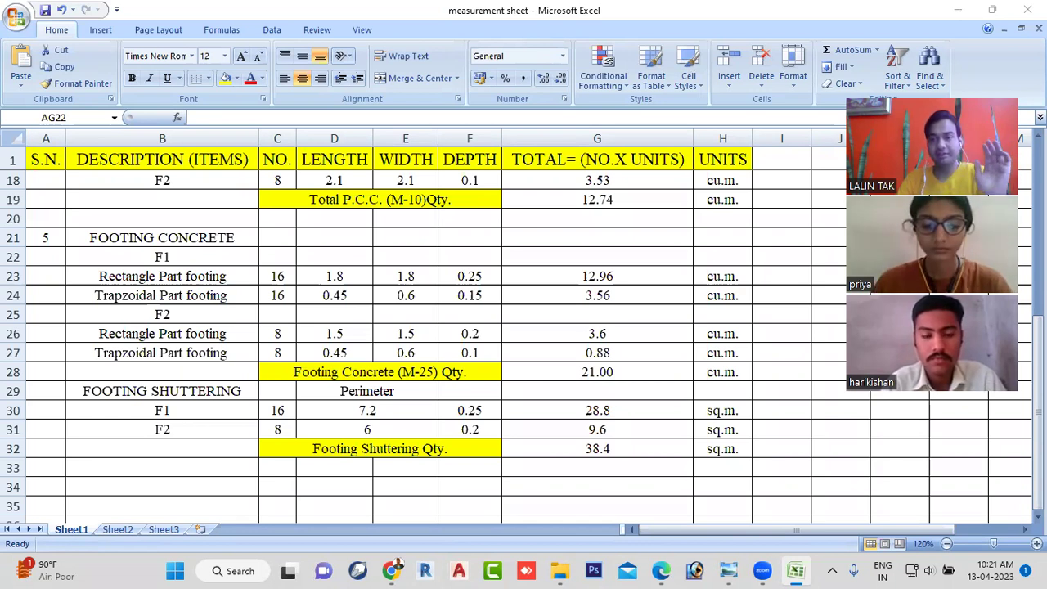
Step: Number the FOOTING SHUTTERING item as 6 in cell A29
{"action": "key", "text": "alt+Tab"}
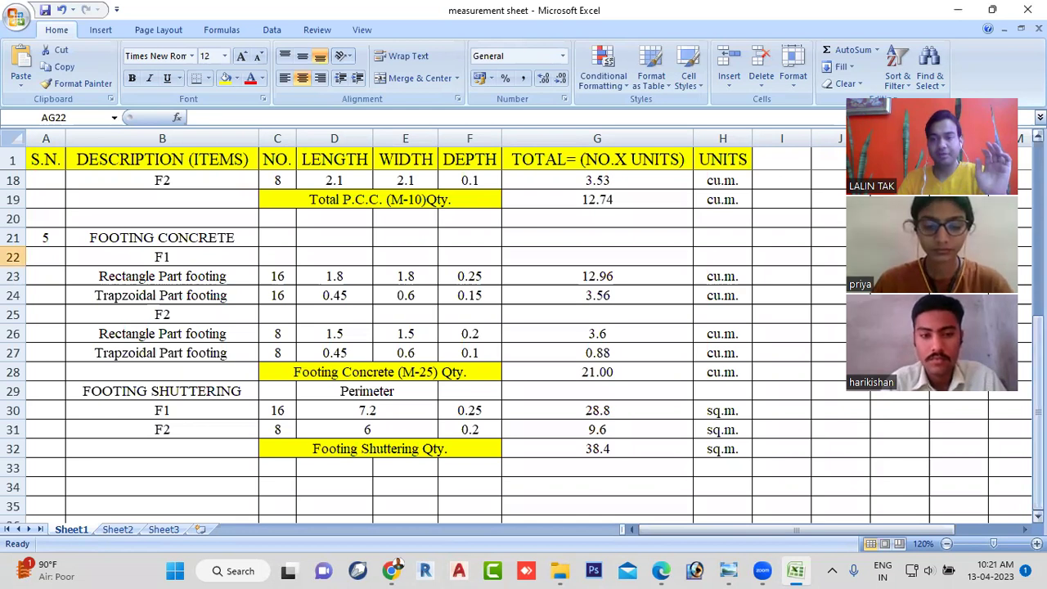
{"action": "left_click_drag", "start_coordinate": [1039, 417], "coordinate": [1039, 148]}
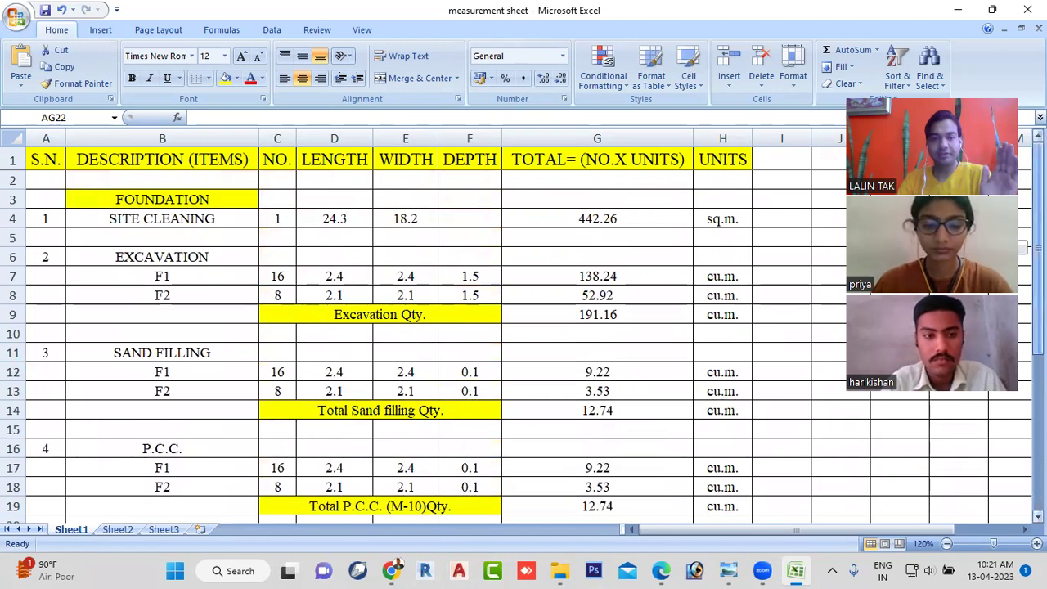
{"action": "scroll", "coordinate": [523, 327], "scroll_direction": "down", "scroll_amount": 1}
{"action": "scroll", "coordinate": [524, 328], "scroll_direction": "down", "scroll_amount": 1}
{"action": "scroll", "coordinate": [524, 327], "scroll_direction": "down", "scroll_amount": 1}
{"action": "scroll", "coordinate": [524, 327], "scroll_direction": "down", "scroll_amount": 1}
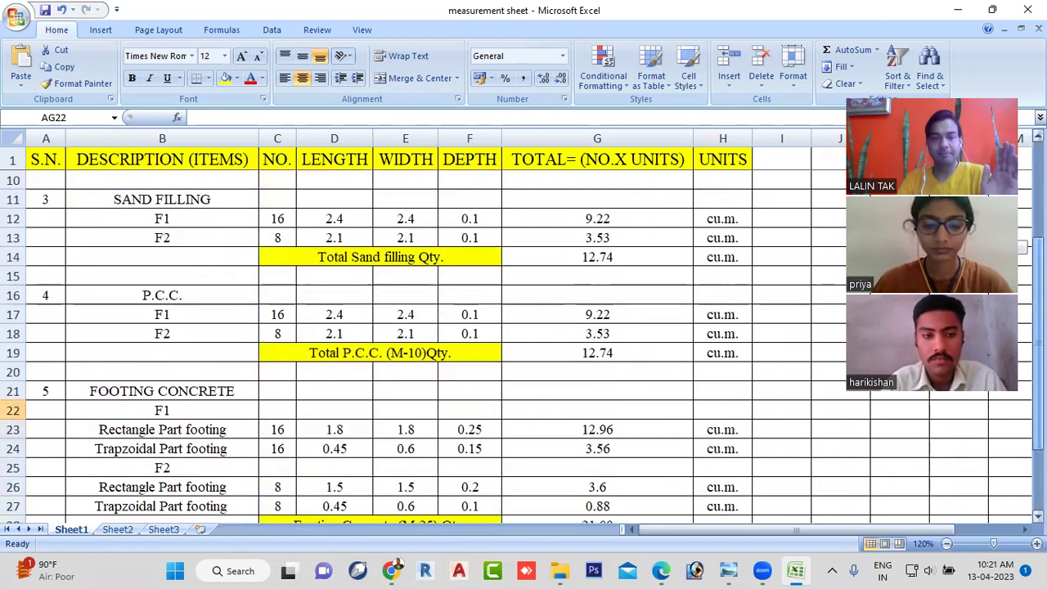
{"action": "scroll", "coordinate": [524, 328], "scroll_direction": "down", "scroll_amount": 1}
{"action": "scroll", "coordinate": [524, 327], "scroll_direction": "down", "scroll_amount": 1}
{"action": "scroll", "coordinate": [524, 327], "scroll_direction": "down", "scroll_amount": 1}
{"action": "scroll", "coordinate": [524, 327], "scroll_direction": "down", "scroll_amount": 1}
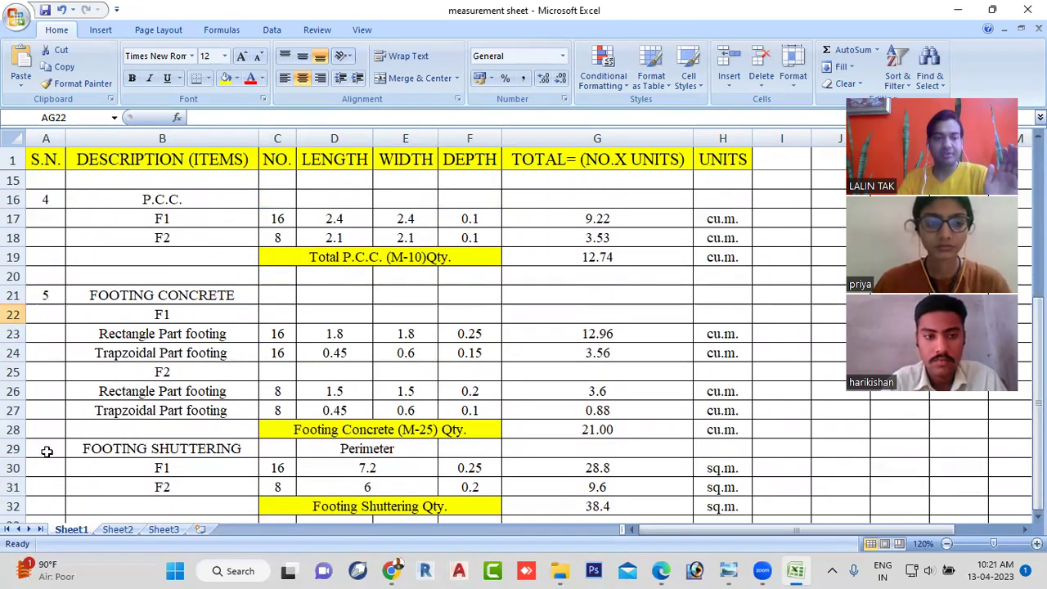
{"action": "left_click", "coordinate": [47, 452]}
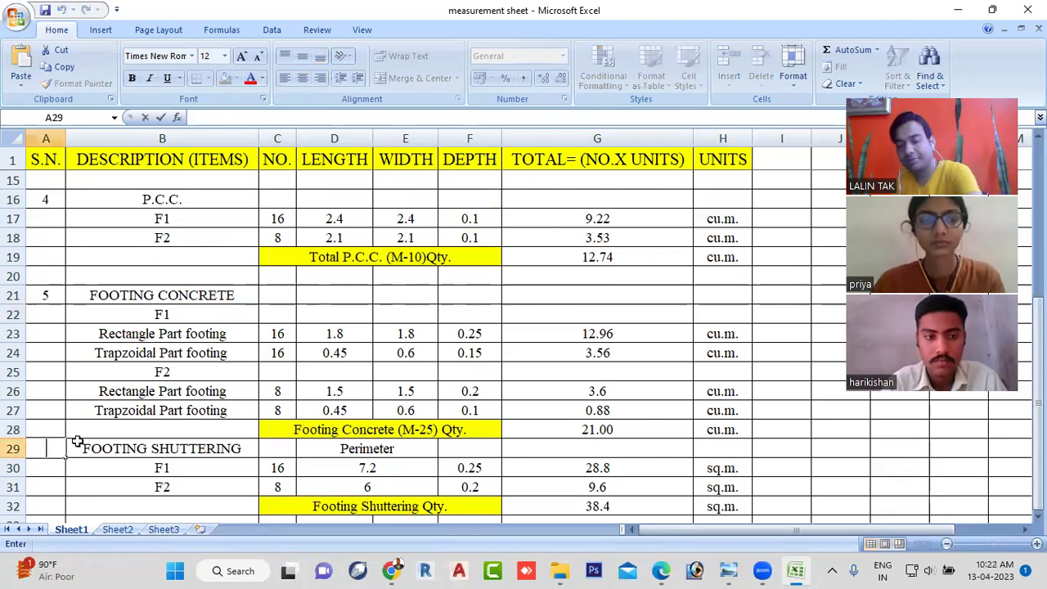
{"action": "type", "text": "6"}
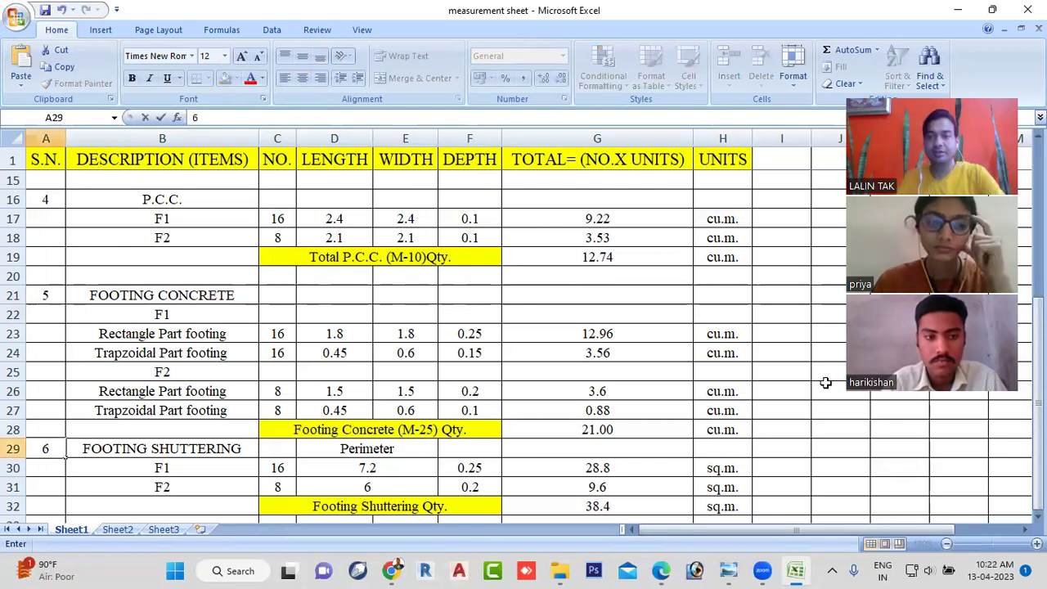
{"action": "left_click", "coordinate": [534, 471]}
Step: Add item 7, PEDESTAL COLUMN, in row 33 and bring up the structure details PDF
{"action": "scroll", "coordinate": [533, 418], "scroll_direction": "down", "scroll_amount": 2}
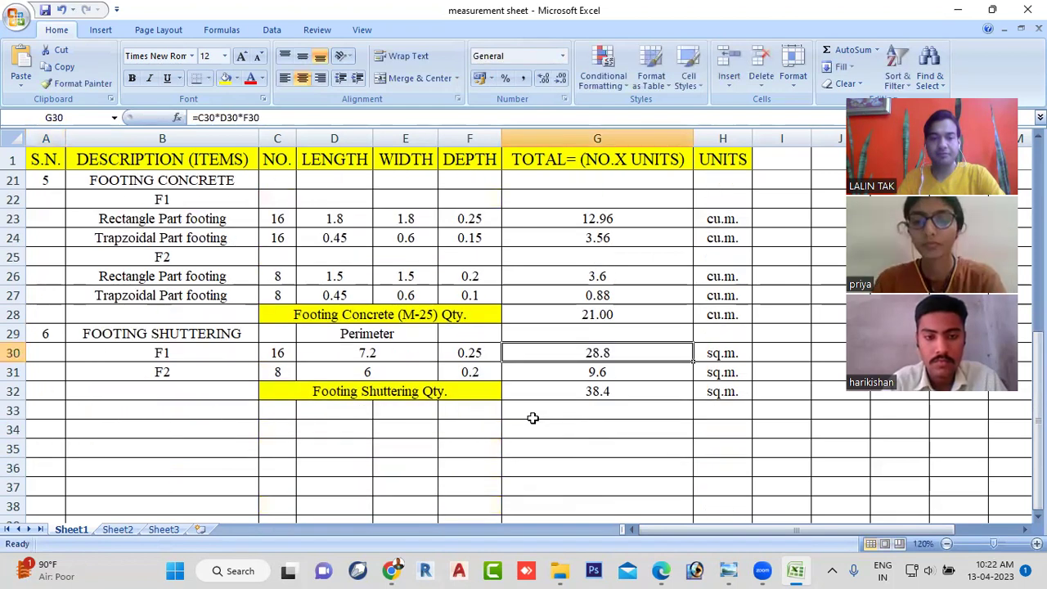
{"action": "scroll", "coordinate": [533, 418], "scroll_direction": "down", "scroll_amount": 1}
{"action": "left_click", "coordinate": [49, 353]}
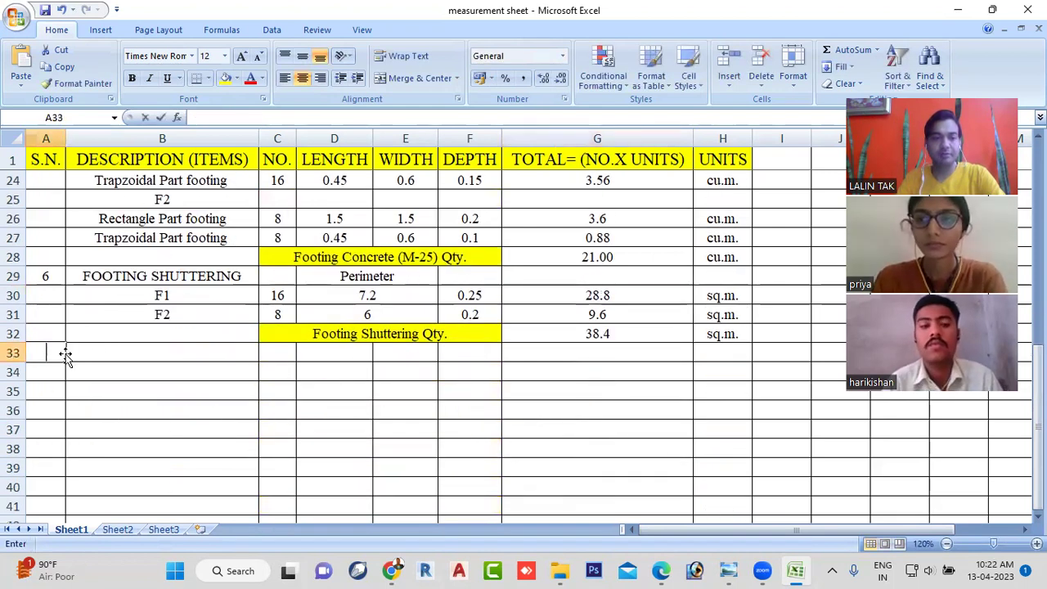
{"action": "type", "text": "7."}
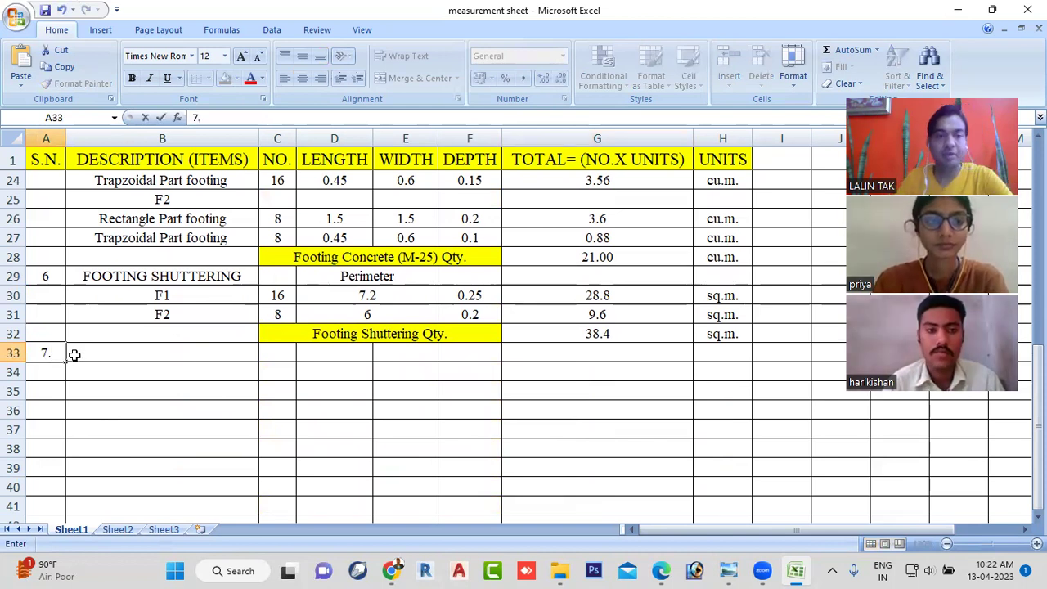
{"action": "left_click", "coordinate": [125, 352]}
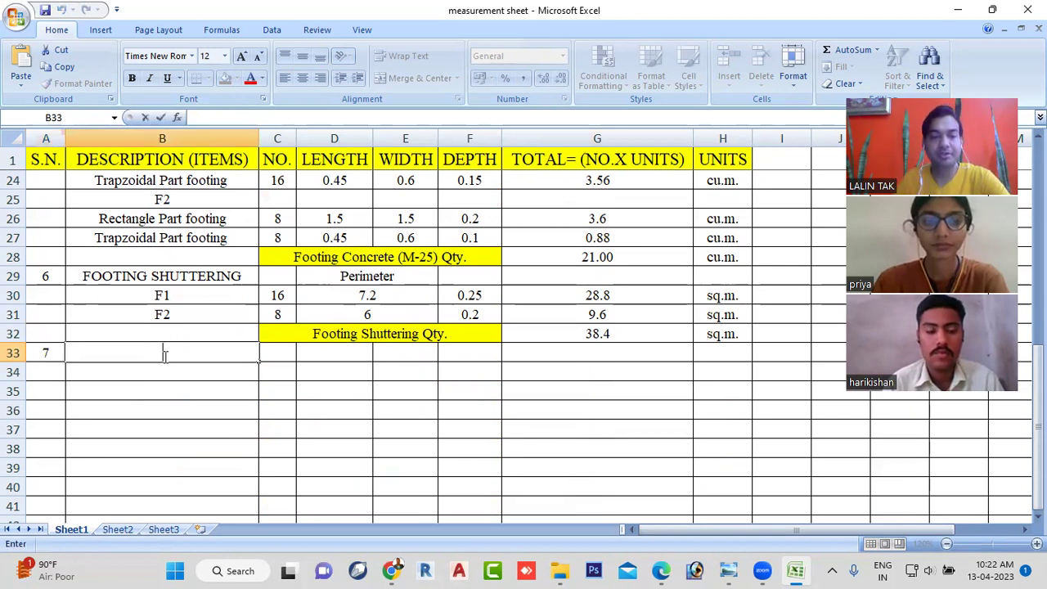
{"action": "type", "text": "Pesde"}
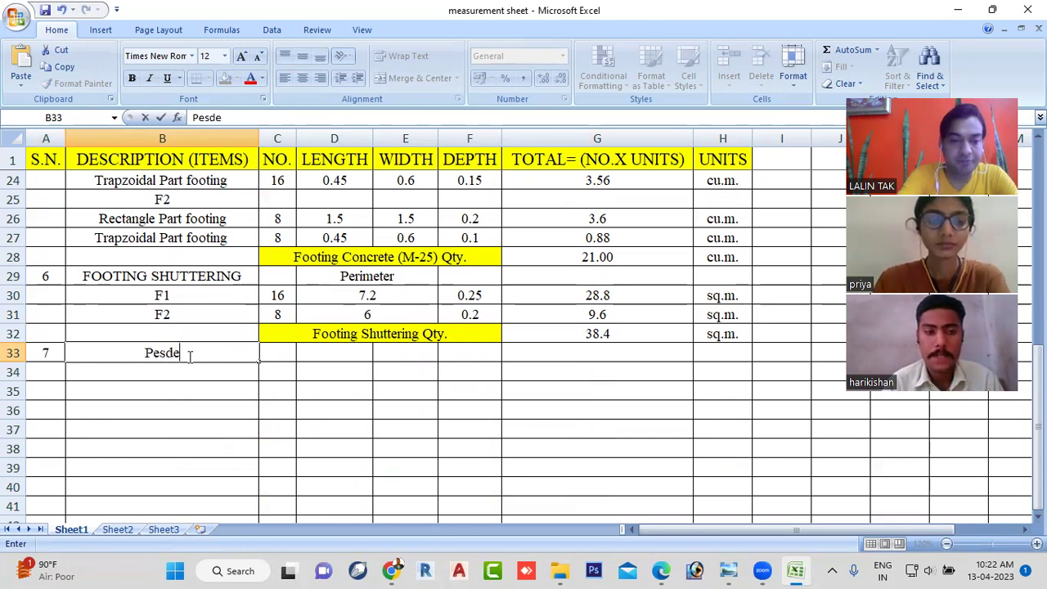
{"action": "key", "text": "BackSpace"}
{"action": "key", "text": "BackSpace"}
{"action": "key", "text": "BackSpace"}
{"action": "key", "text": "BackSpace"}
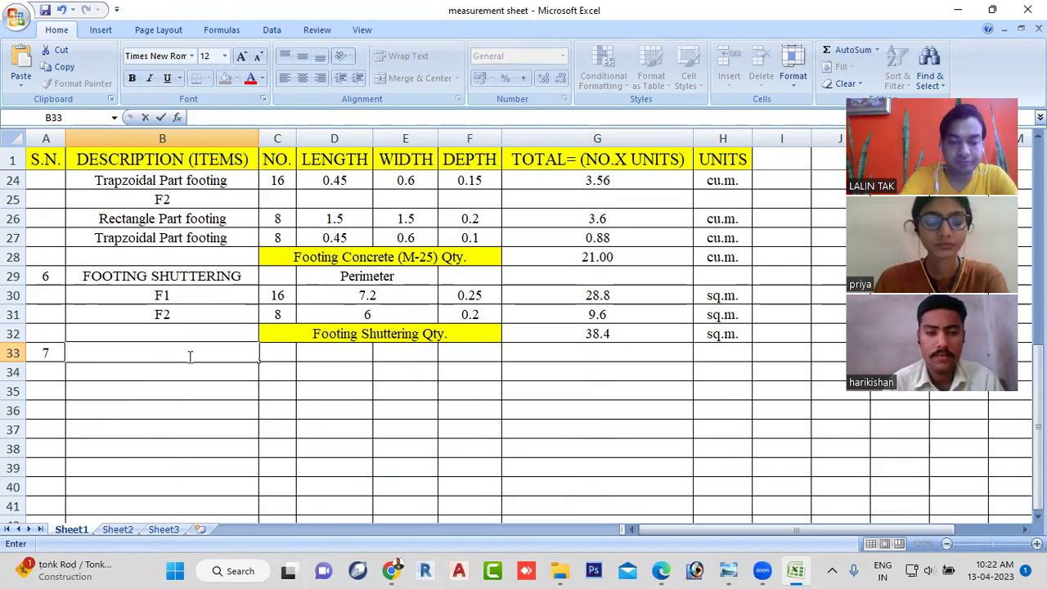
{"action": "type", "text": "PE"}
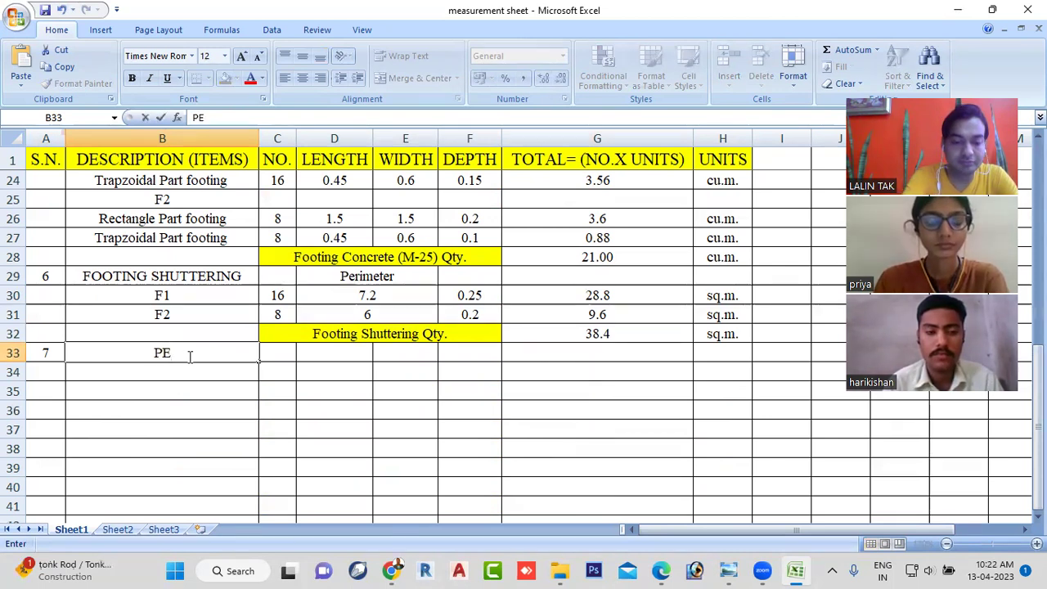
{"action": "type", "text": "DESTAL"}
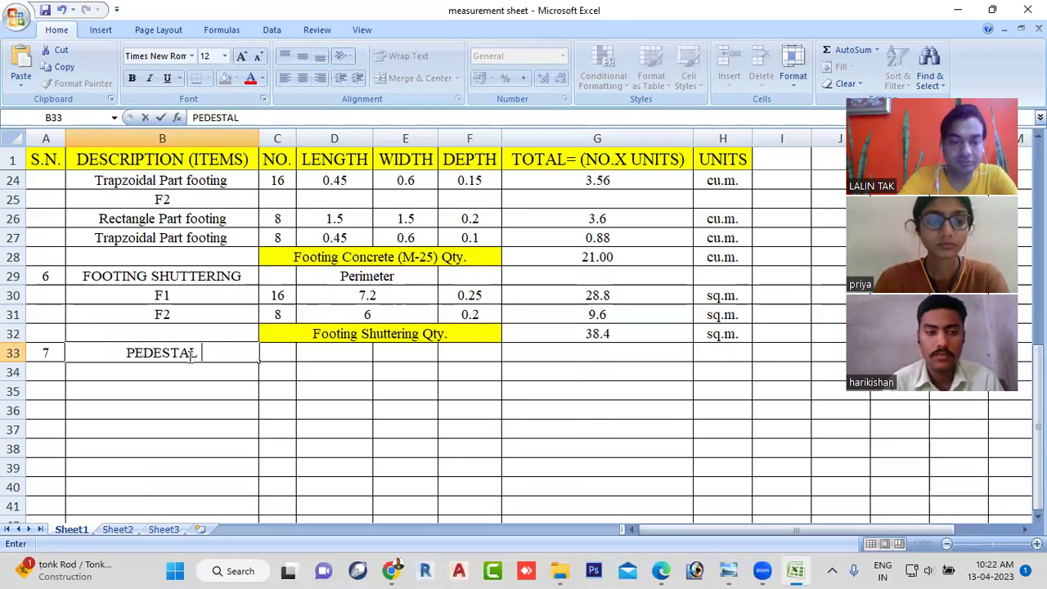
{"action": "type", "text": "c"}
{"action": "key", "text": "BackSpace"}
{"action": "type", "text": "COLUMN"}
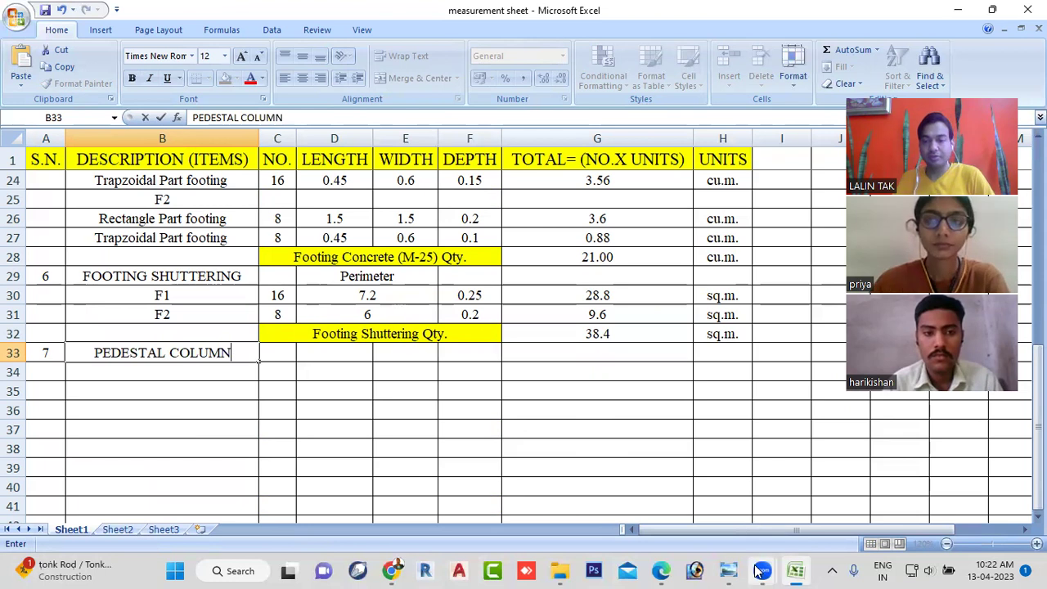
{"action": "mouse_move", "coordinate": [694, 570]}
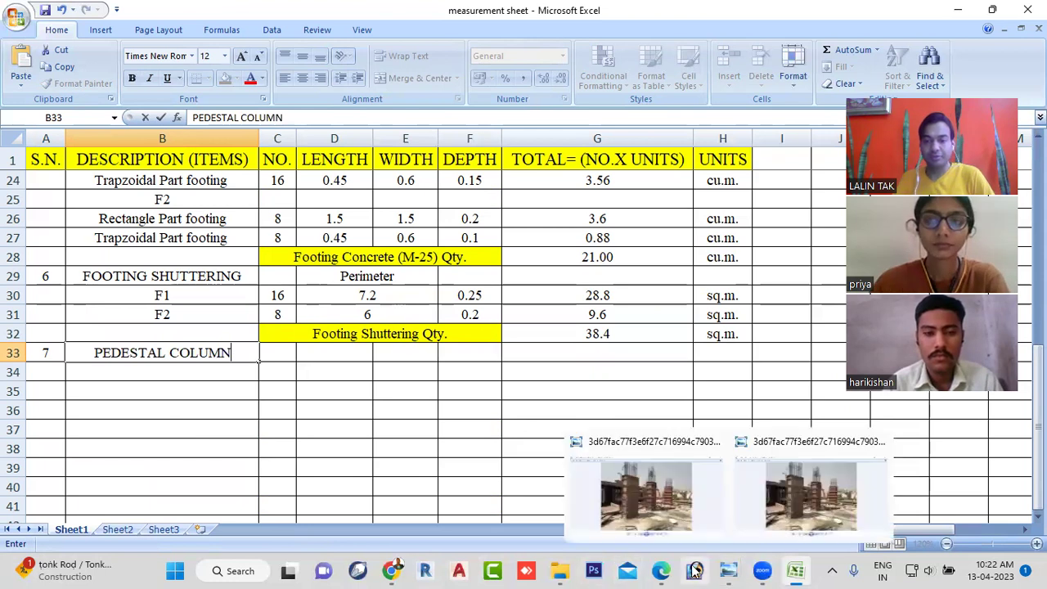
{"action": "left_click", "coordinate": [661, 571]}
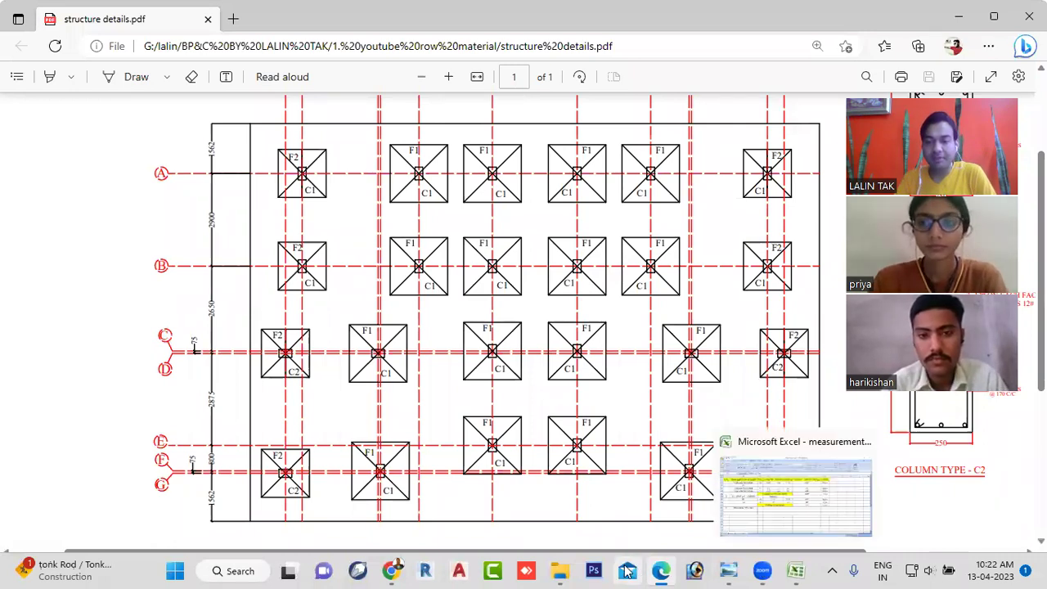
{"action": "mouse_move", "coordinate": [392, 570]}
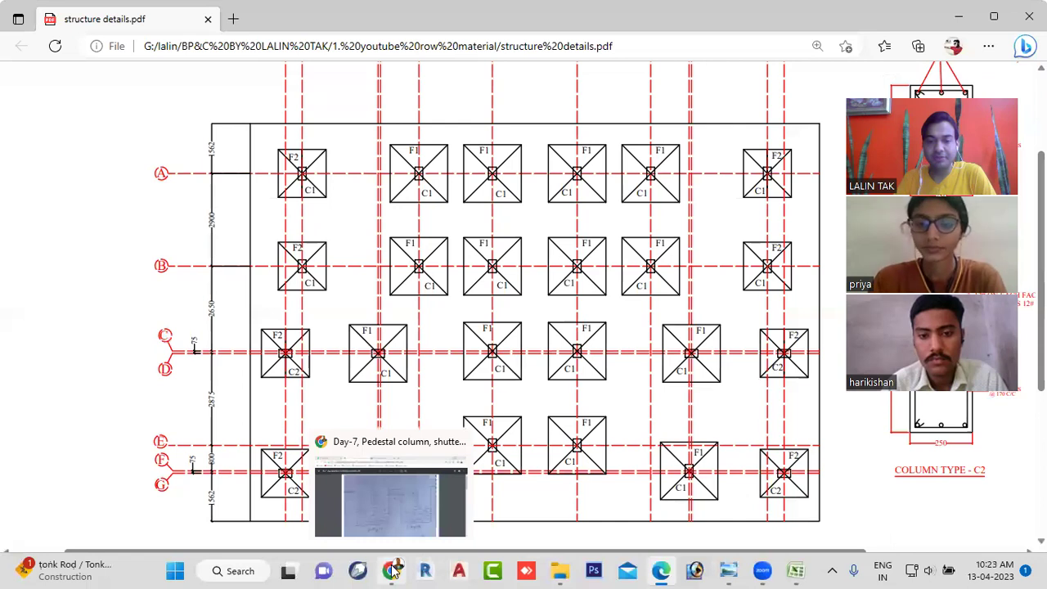
Step: Show the Day-7 notes at the pedestal height calculations: 0.9 m for F1, 1.0 m for F2
{"action": "left_click", "coordinate": [406, 508]}
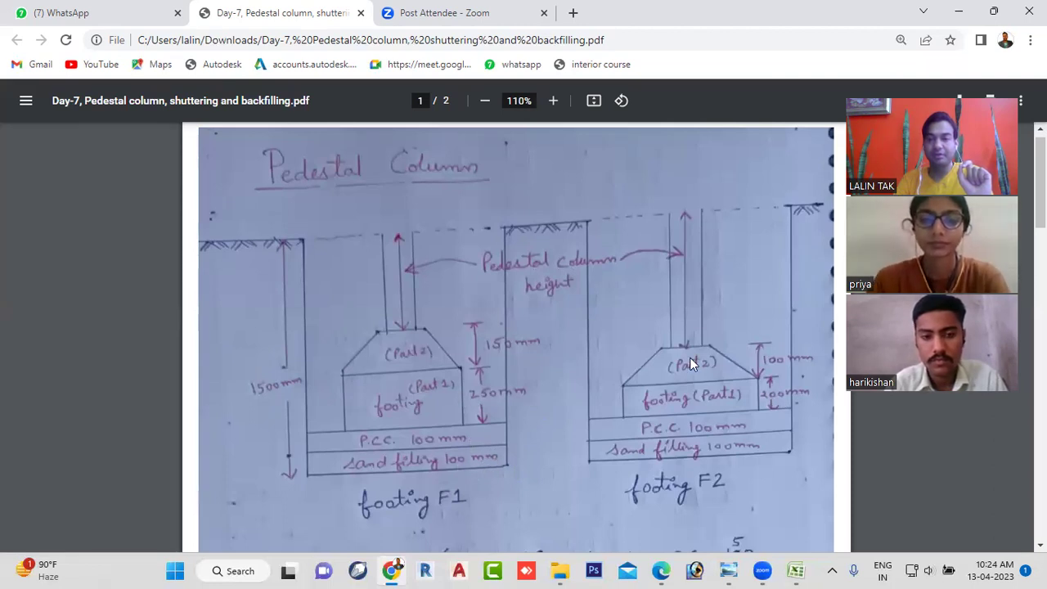
{"action": "scroll", "coordinate": [356, 343], "scroll_direction": "down", "scroll_amount": 3}
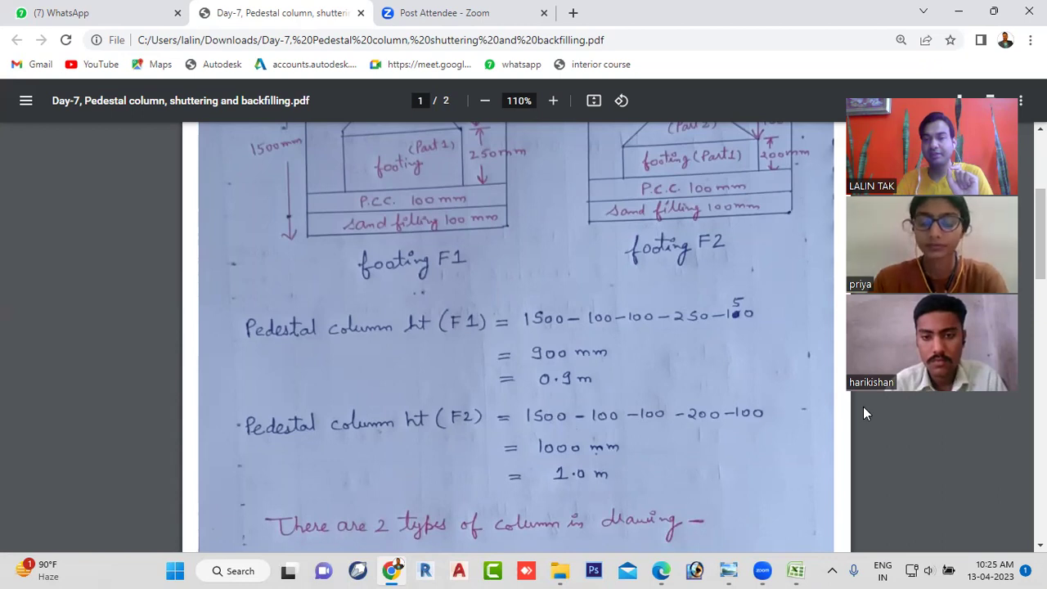
{"action": "scroll", "coordinate": [515, 336], "scroll_direction": "up", "scroll_amount": 1}
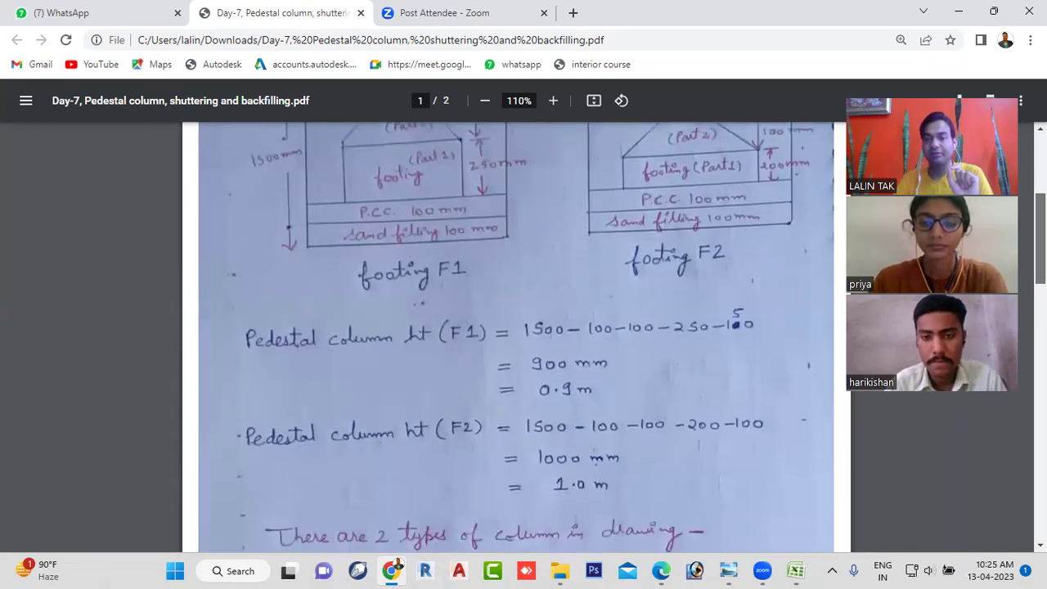
{"action": "scroll", "coordinate": [728, 396], "scroll_direction": "down", "scroll_amount": 1}
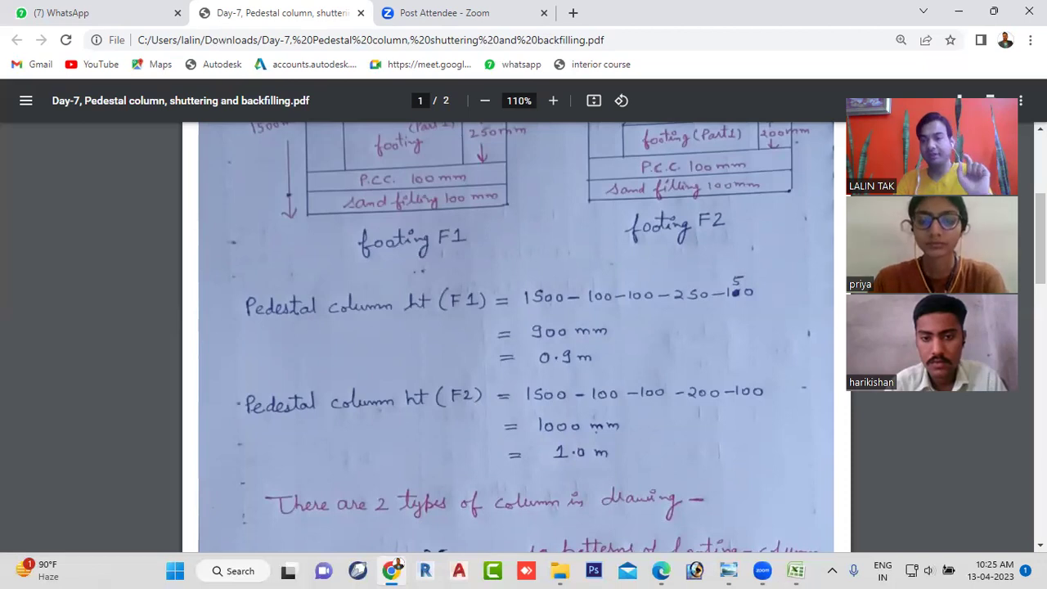
{"action": "scroll", "coordinate": [885, 449], "scroll_direction": "up", "scroll_amount": 2}
{"action": "scroll", "coordinate": [705, 362], "scroll_direction": "up", "scroll_amount": 3}
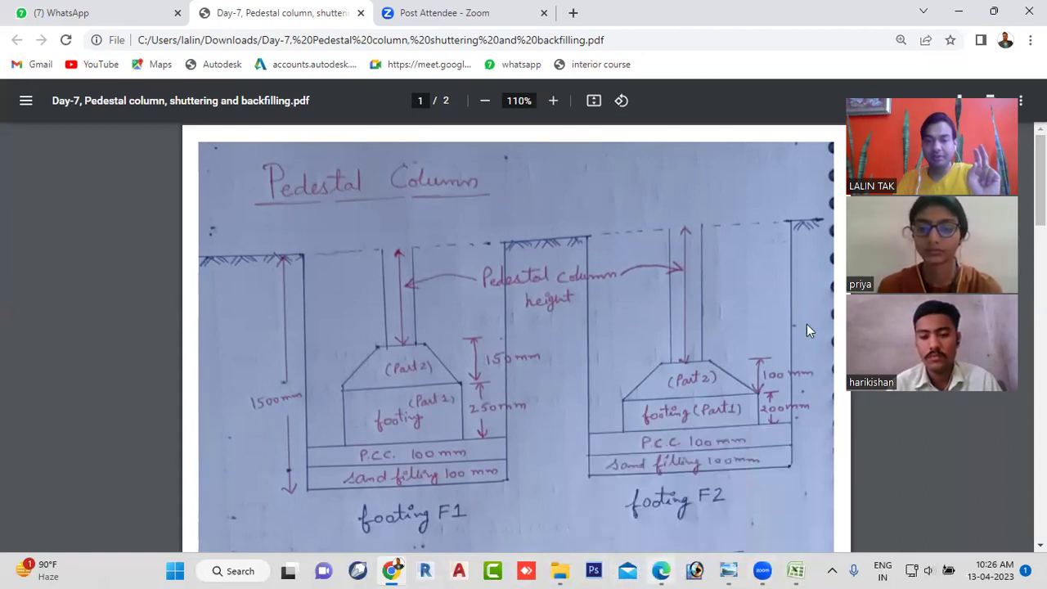
Step: Zoom out to view the whole footing and column layout plan, then return to the Day-7 notes
{"action": "key", "text": "alt+Tab"}
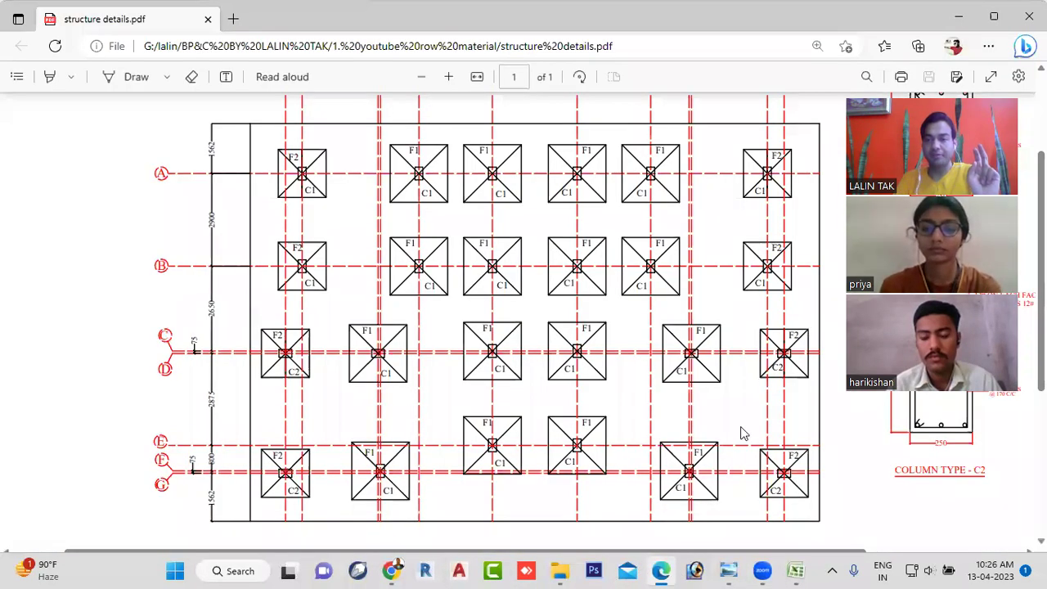
{"action": "left_click", "coordinate": [420, 77]}
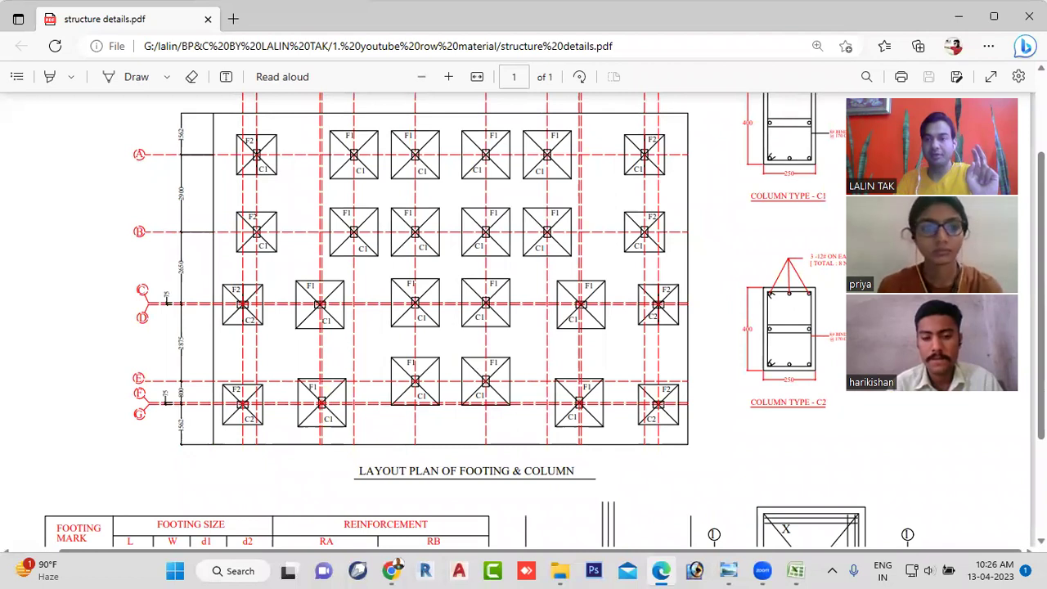
{"action": "scroll", "coordinate": [799, 456], "scroll_direction": "up", "scroll_amount": 1}
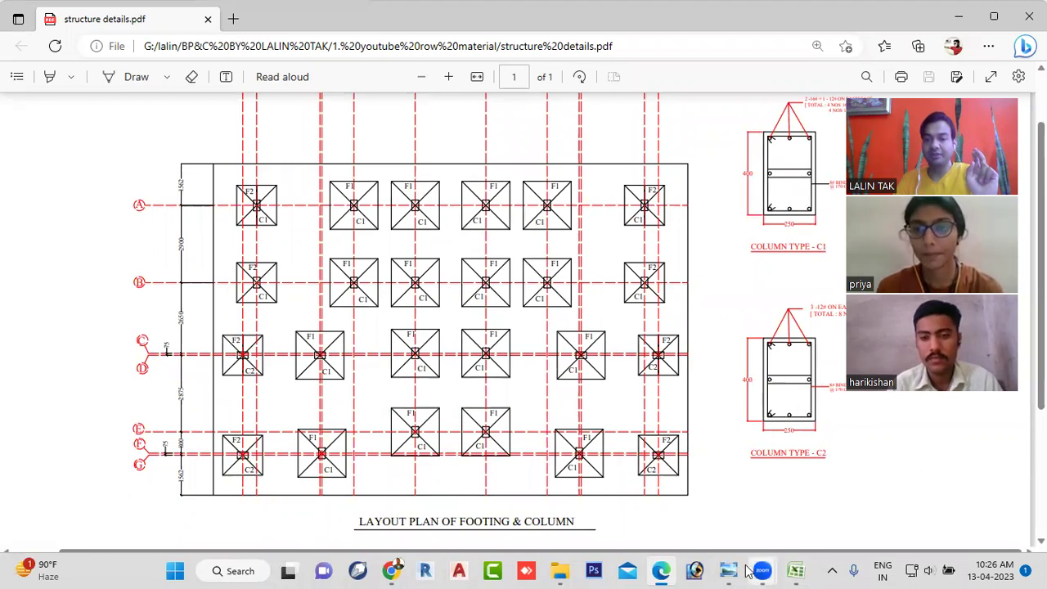
{"action": "mouse_move", "coordinate": [493, 571]}
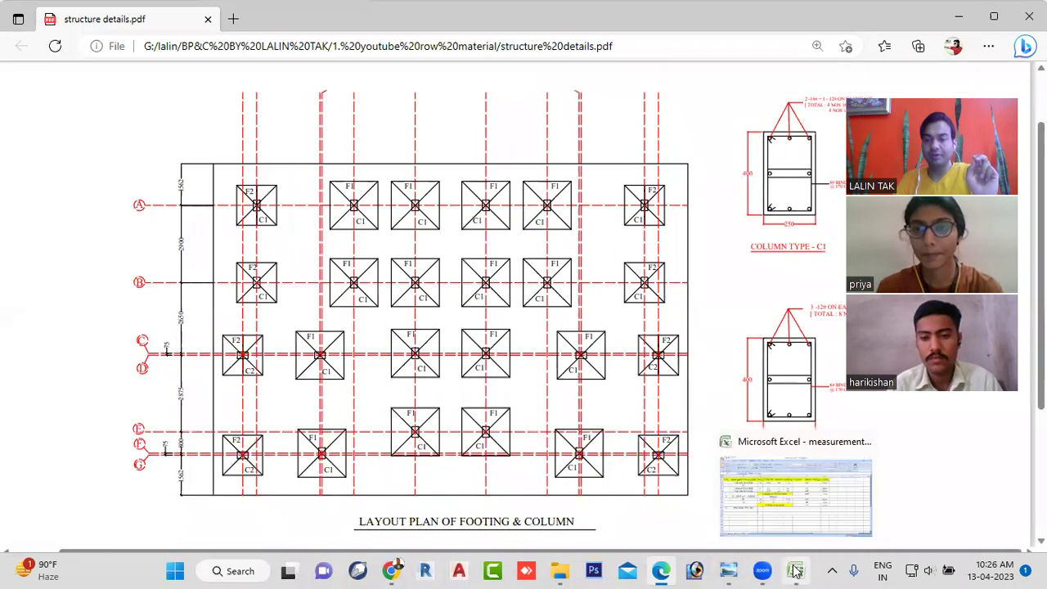
{"action": "mouse_move", "coordinate": [661, 572]}
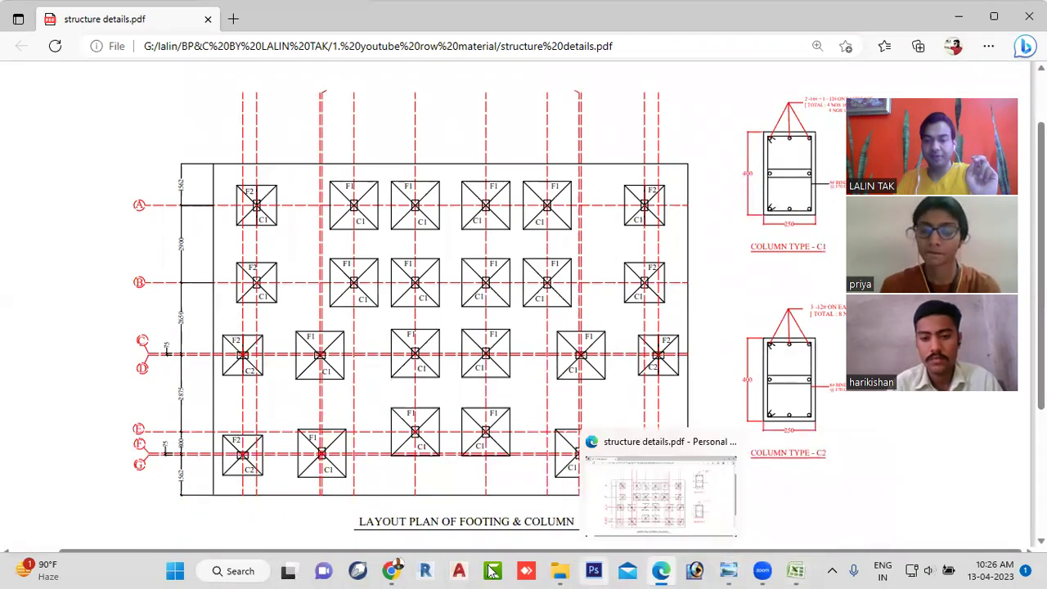
{"action": "left_click", "coordinate": [392, 571]}
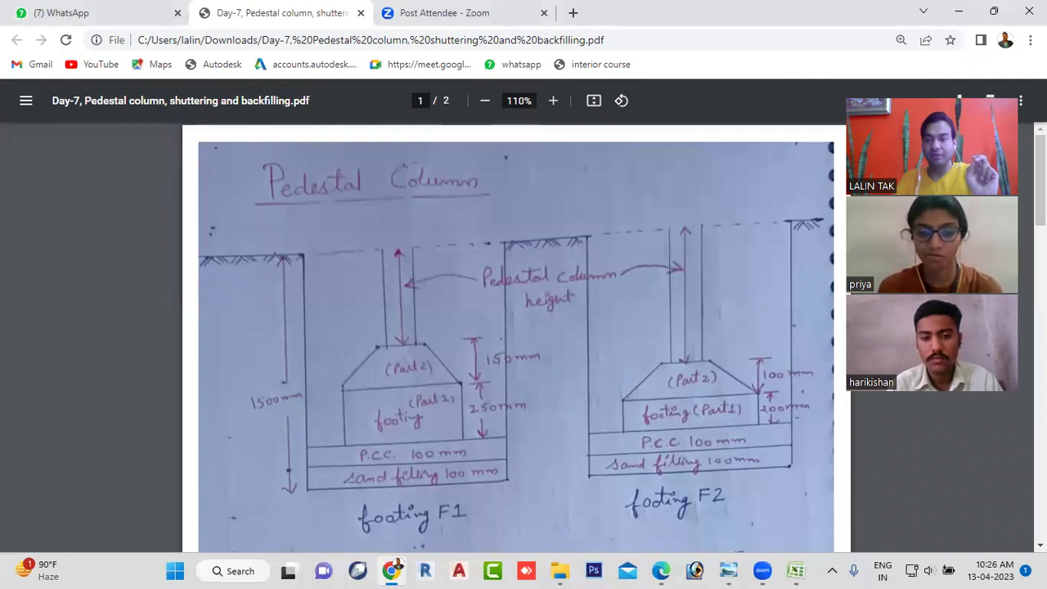
Step: Scroll the Day-7 notes to the 250 × 400 C1/C2 sketches and F1C1–F2C2 pattern list
{"action": "scroll", "coordinate": [515, 335], "scroll_direction": "down", "scroll_amount": 1}
{"action": "scroll", "coordinate": [515, 336], "scroll_direction": "down", "scroll_amount": 2}
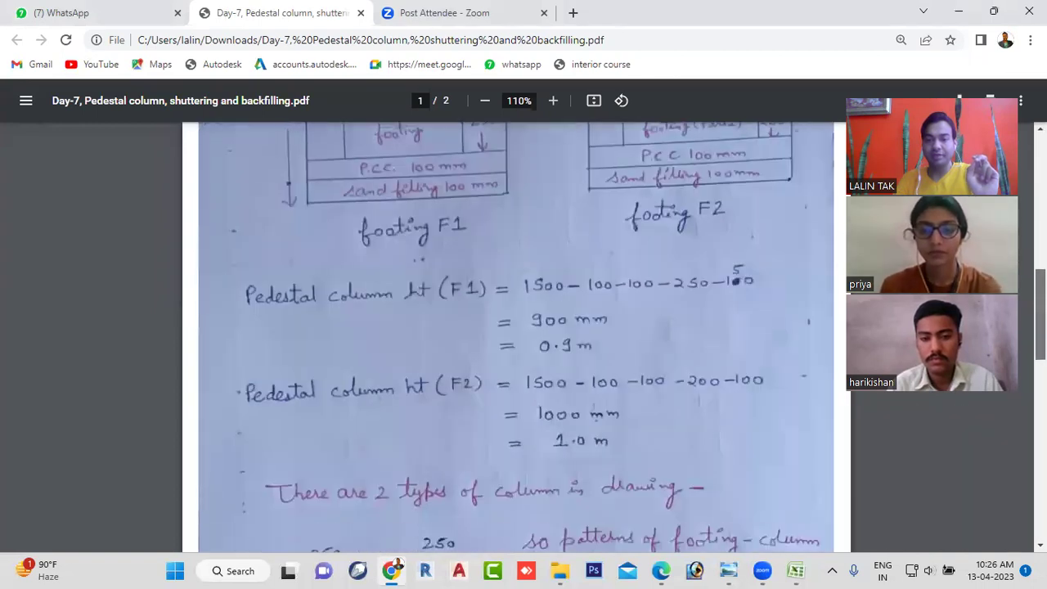
{"action": "scroll", "coordinate": [516, 336], "scroll_direction": "down", "scroll_amount": 5}
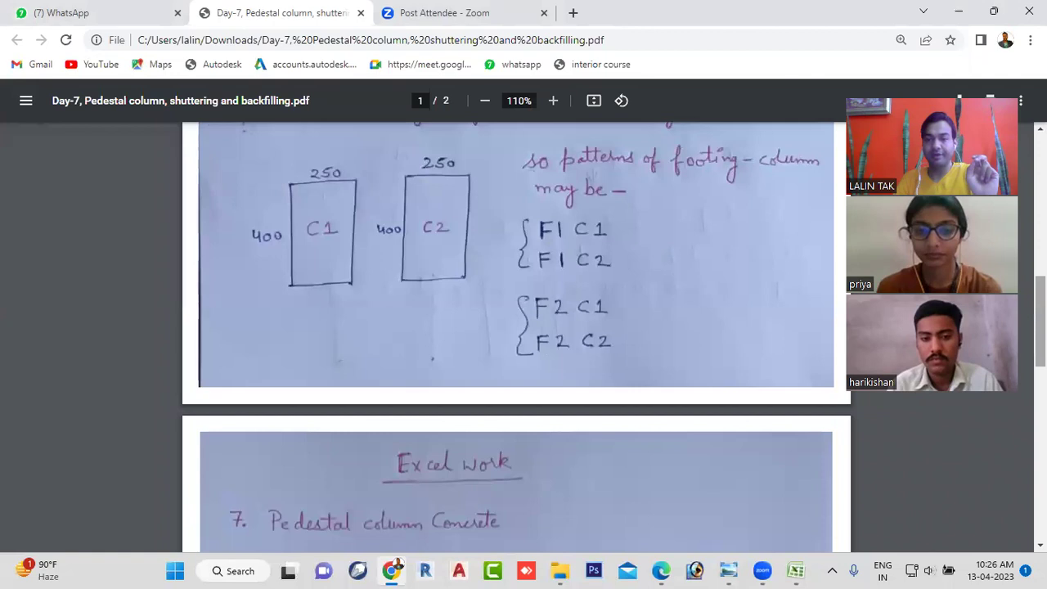
{"action": "scroll", "coordinate": [516, 336], "scroll_direction": "up", "scroll_amount": 1}
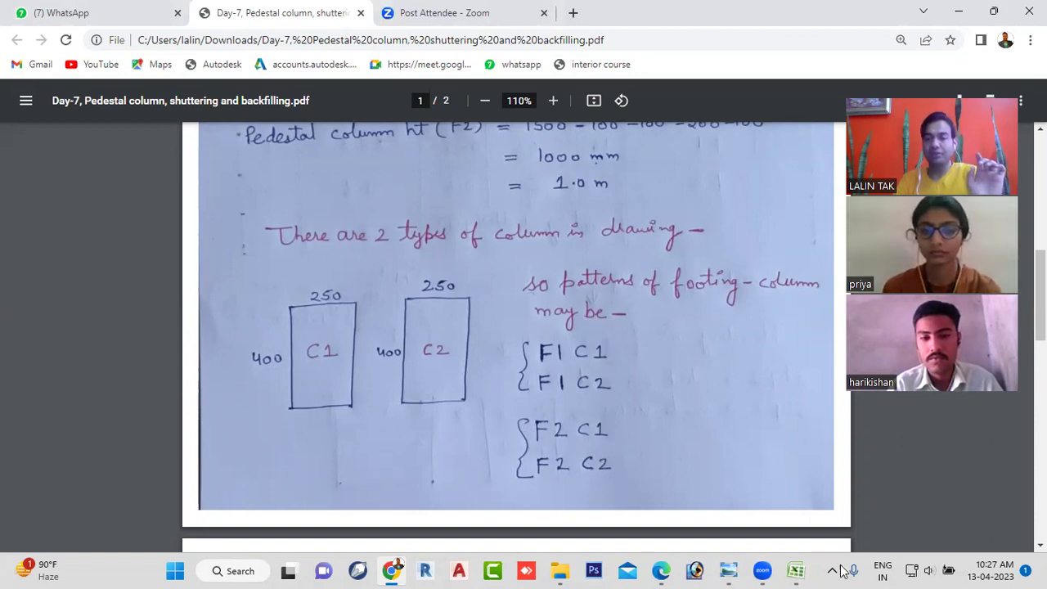
{"action": "mouse_move", "coordinate": [728, 570]}
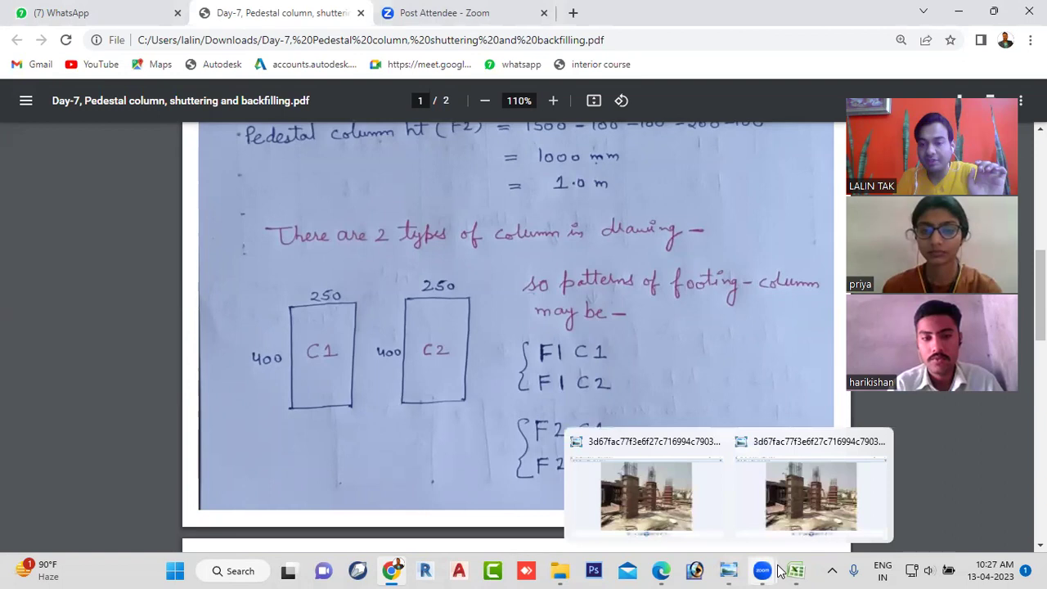
Step: View the Layout Plan of Footing & Column in structure details.pdf to locate F1C1, F2C1, F2C2
{"action": "left_click", "coordinate": [663, 571]}
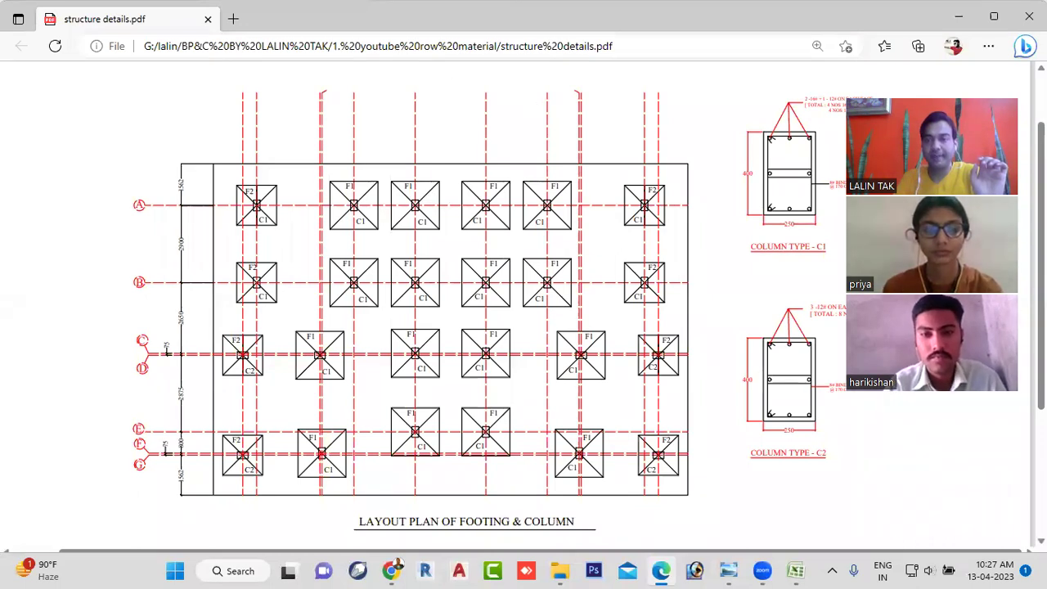
{"action": "scroll", "coordinate": [423, 131], "scroll_direction": "up", "scroll_amount": 1}
{"action": "scroll", "coordinate": [422, 131], "scroll_direction": "down", "scroll_amount": 2}
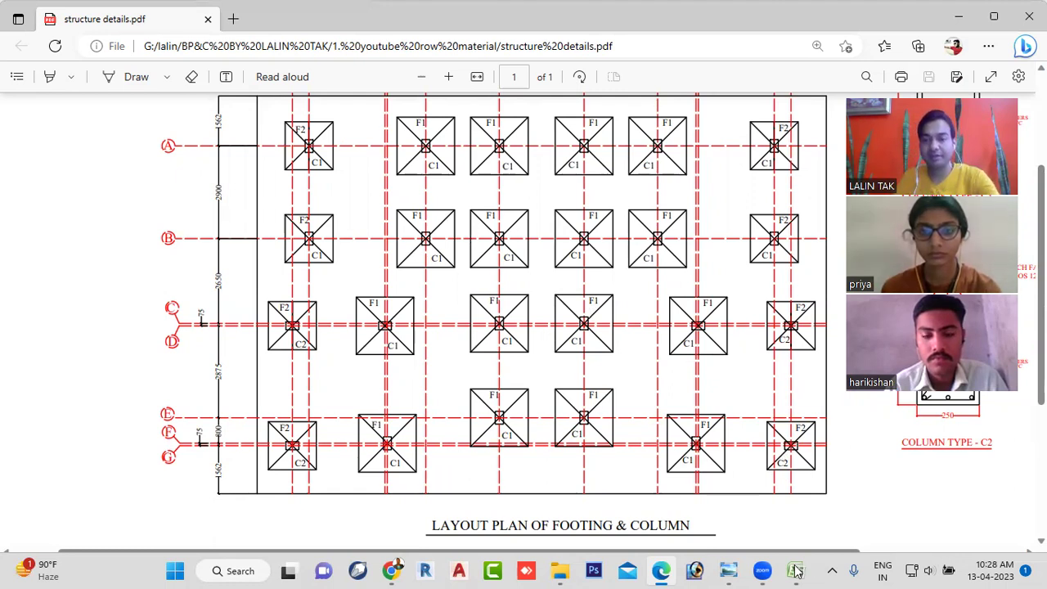
{"action": "mouse_move", "coordinate": [795, 572]}
{"action": "left_click", "coordinate": [802, 490]}
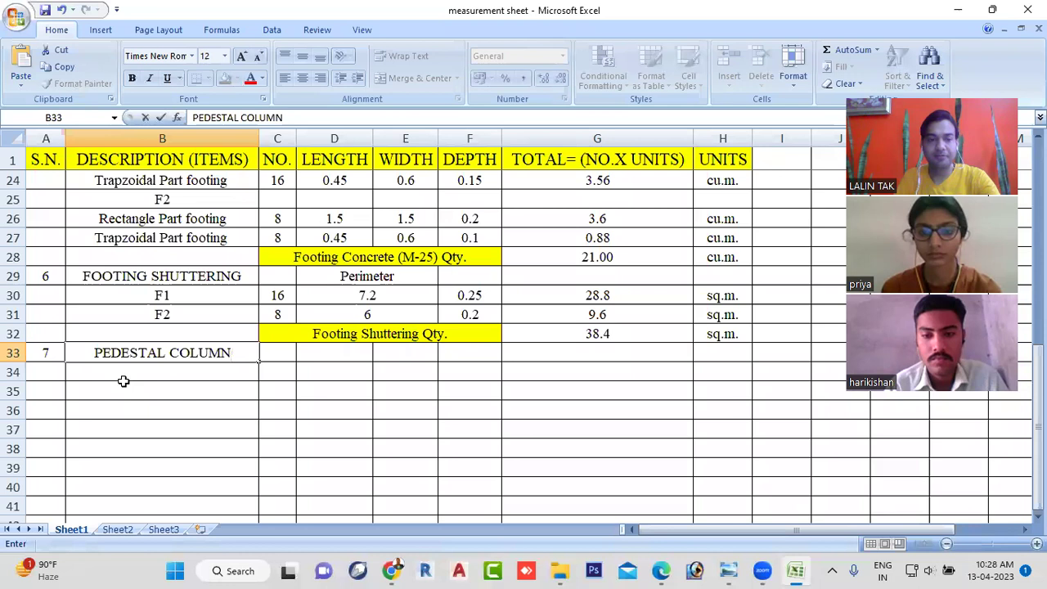
{"action": "key", "text": "Return"}
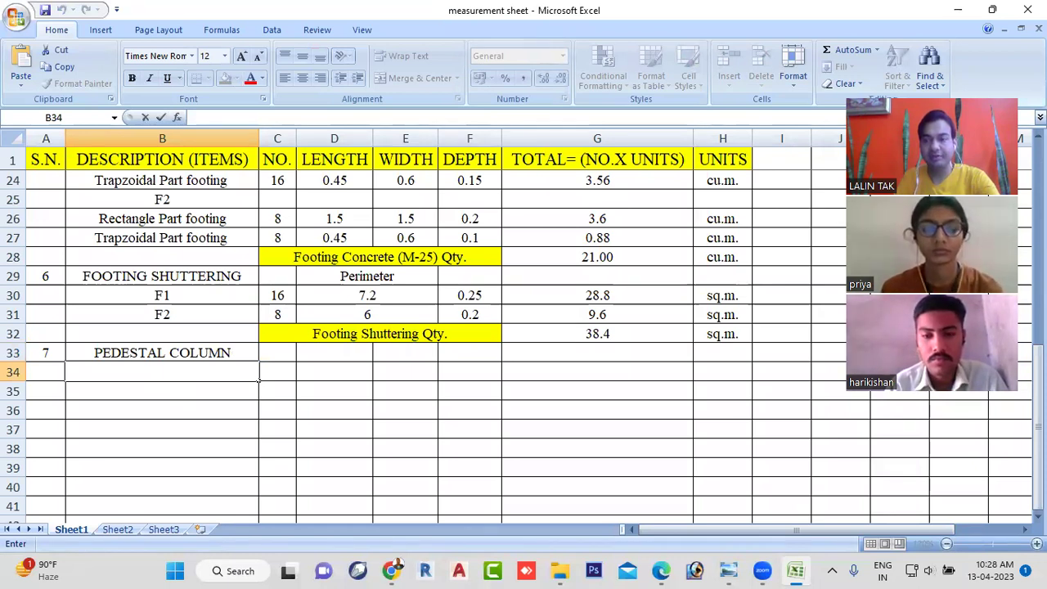
{"action": "key", "text": "alt+Tab"}
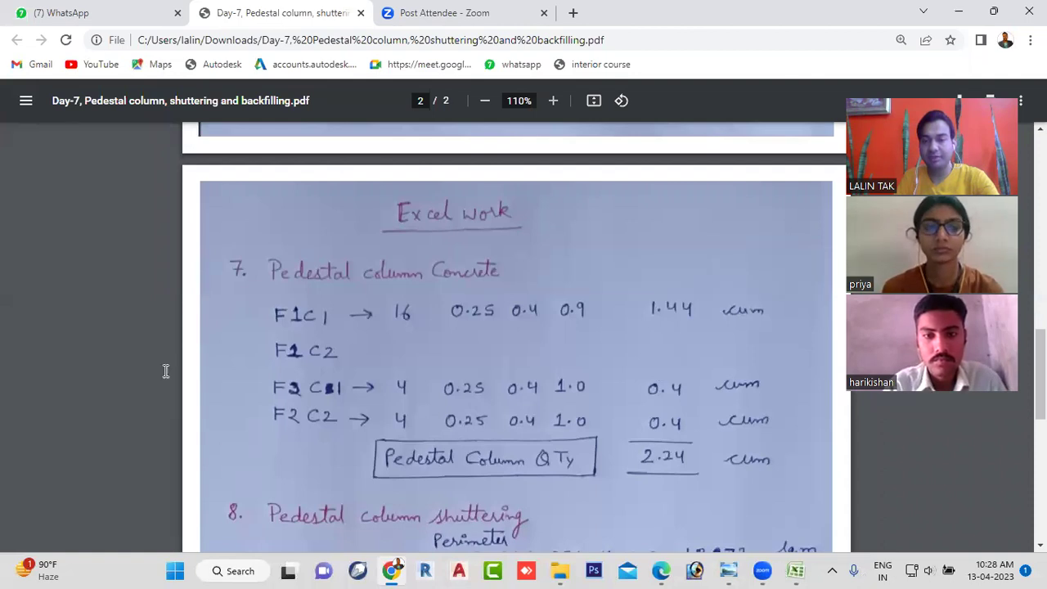
{"action": "key", "text": "alt+Tab"}
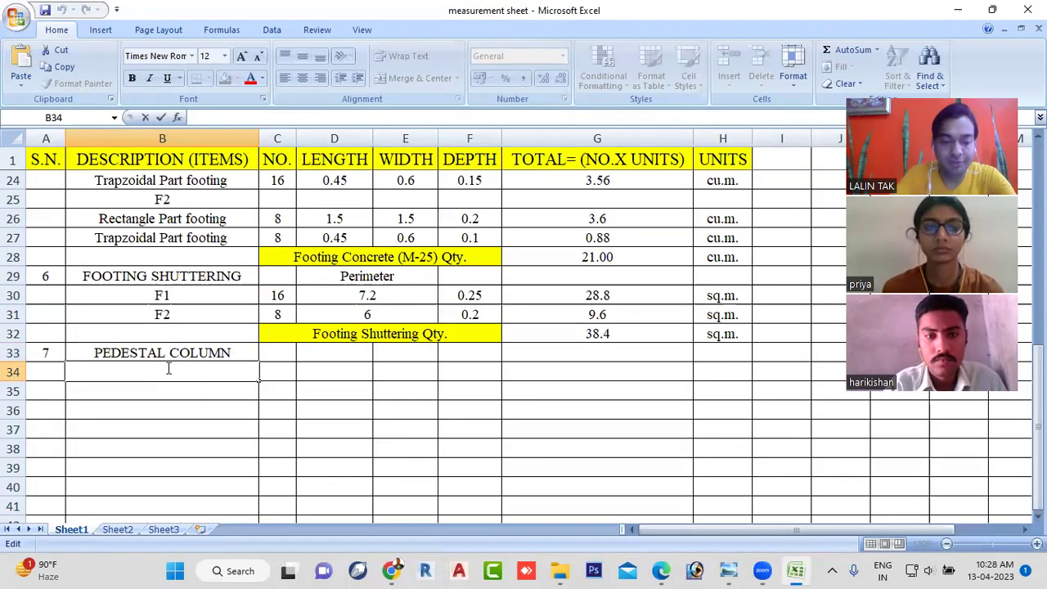
Step: Enter the column types F1C1, F1C2, F2C1 and F2C2 in cells B34 to B37
{"action": "type", "text": "F1"}
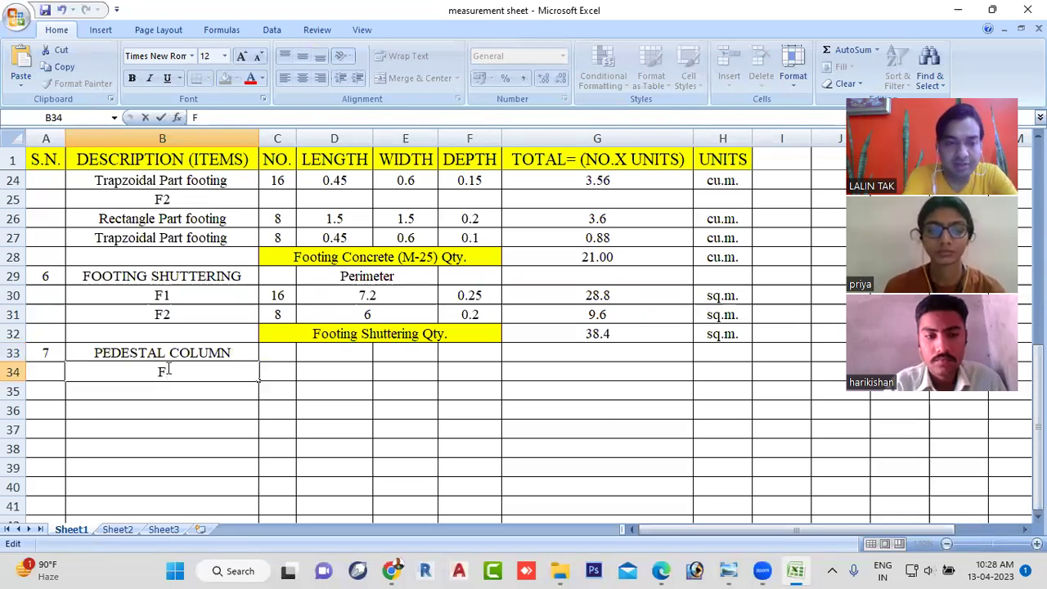
{"action": "type", "text": "C"}
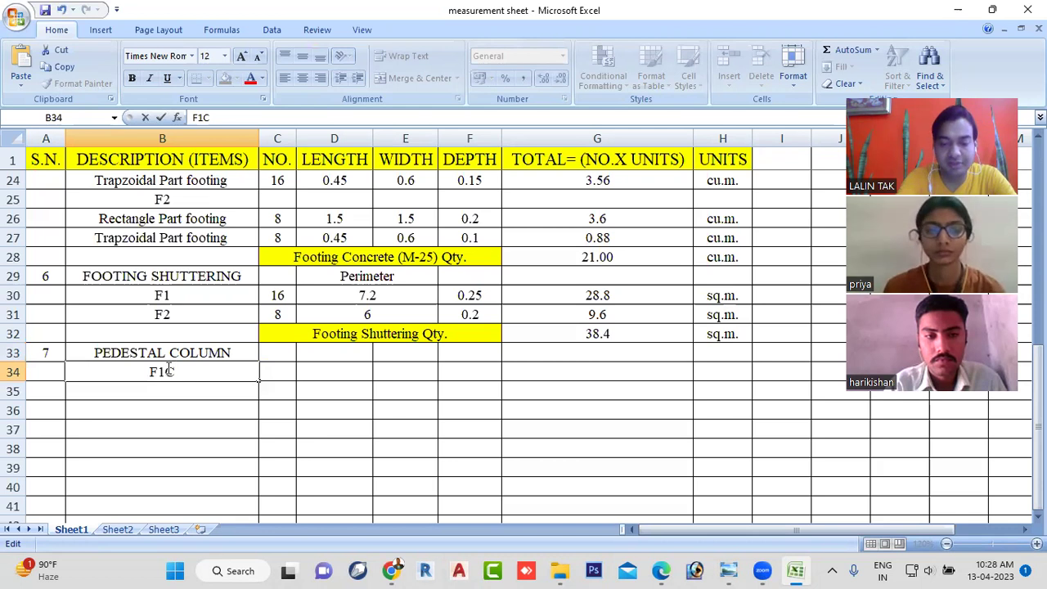
{"action": "type", "text": "1"}
{"action": "double_click", "coordinate": [169, 393]}
{"action": "type", "text": "F2"}
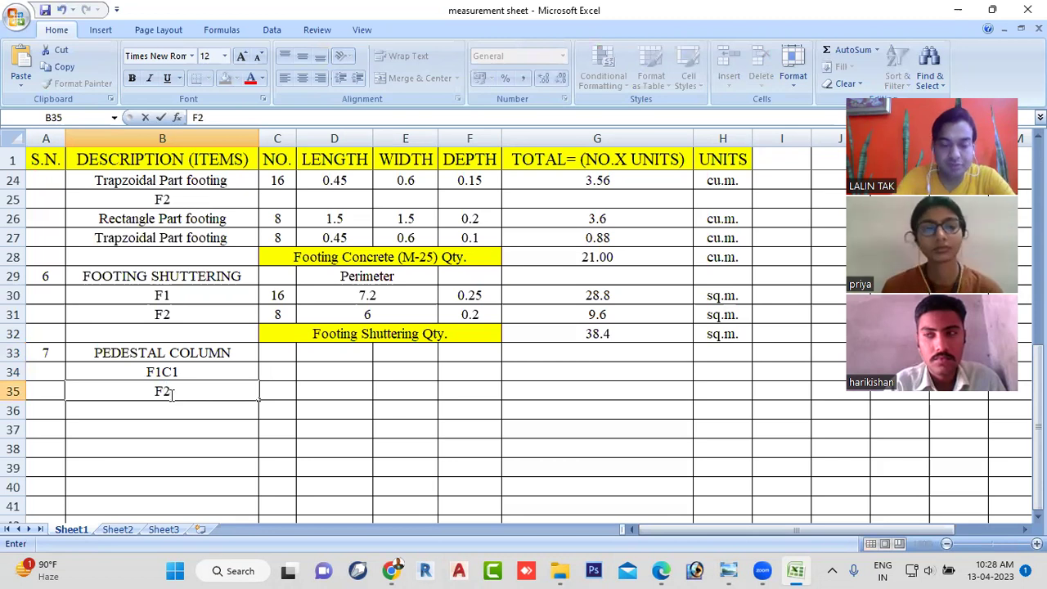
{"action": "key", "text": "BackSpace"}
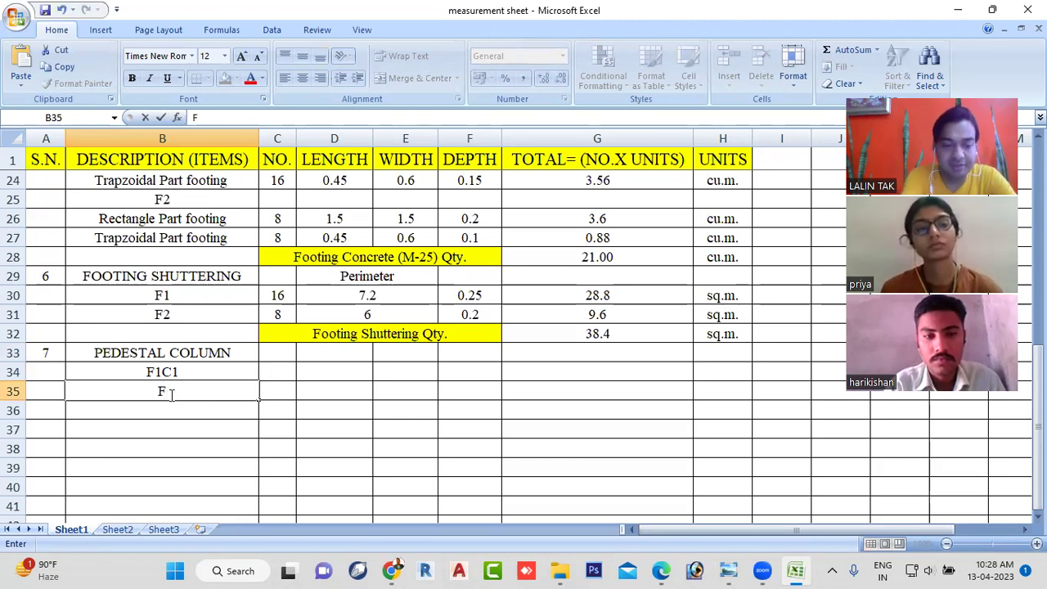
{"action": "type", "text": "1"}
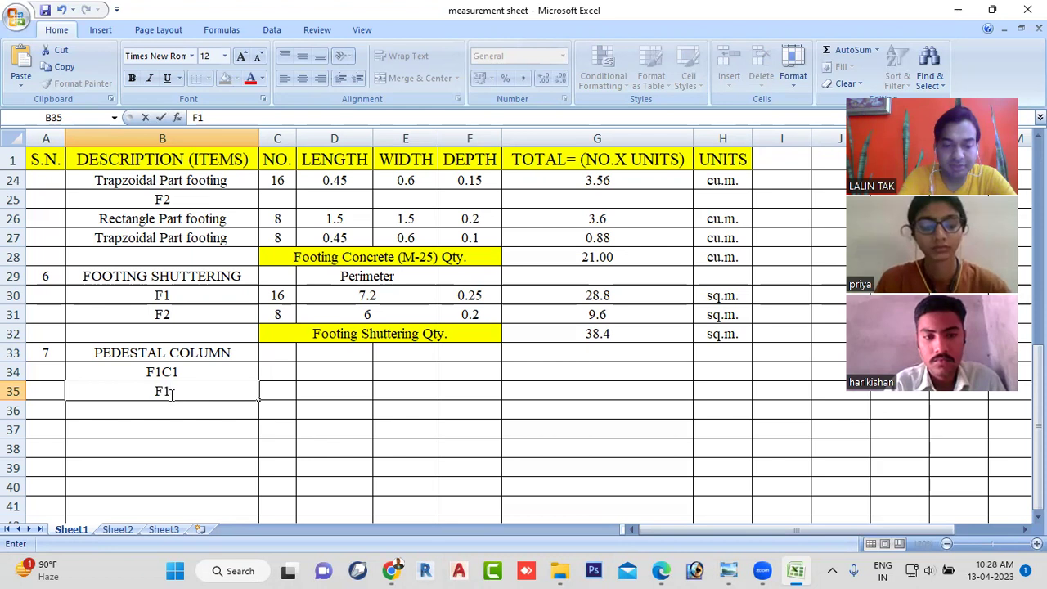
{"action": "type", "text": "C1"}
{"action": "key", "text": "BackSpace"}
{"action": "type", "text": "2"}
{"action": "double_click", "coordinate": [157, 412]}
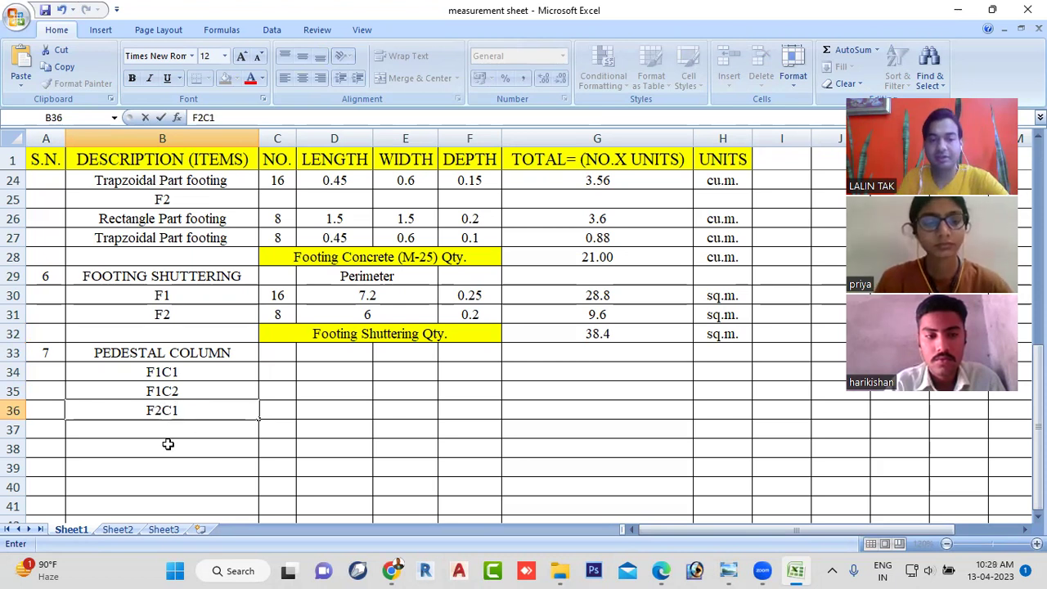
{"action": "left_click", "coordinate": [169, 428]}
{"action": "double_click", "coordinate": [176, 428]}
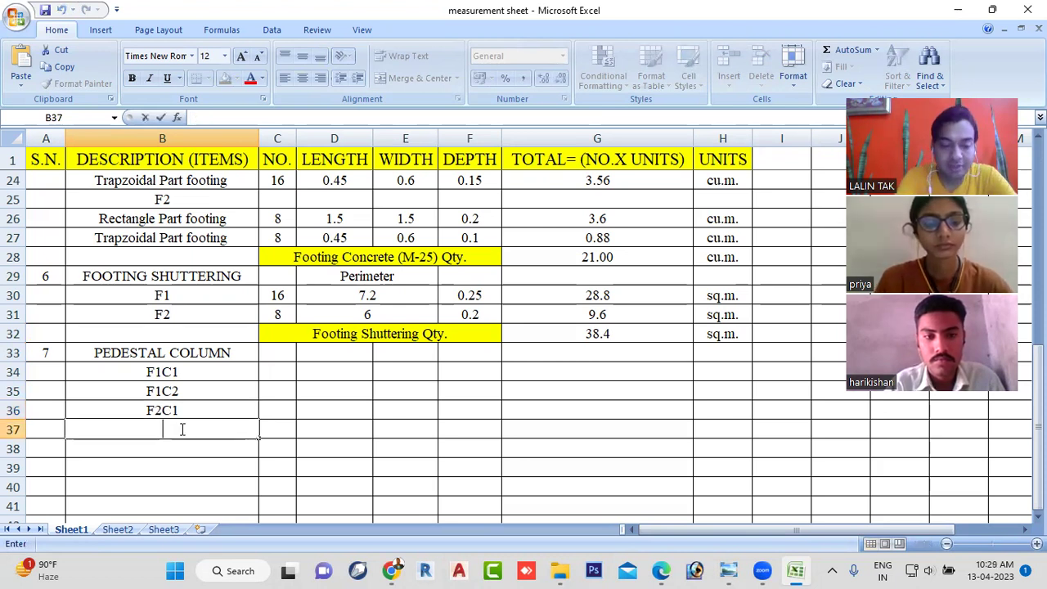
{"action": "type", "text": "F2"}
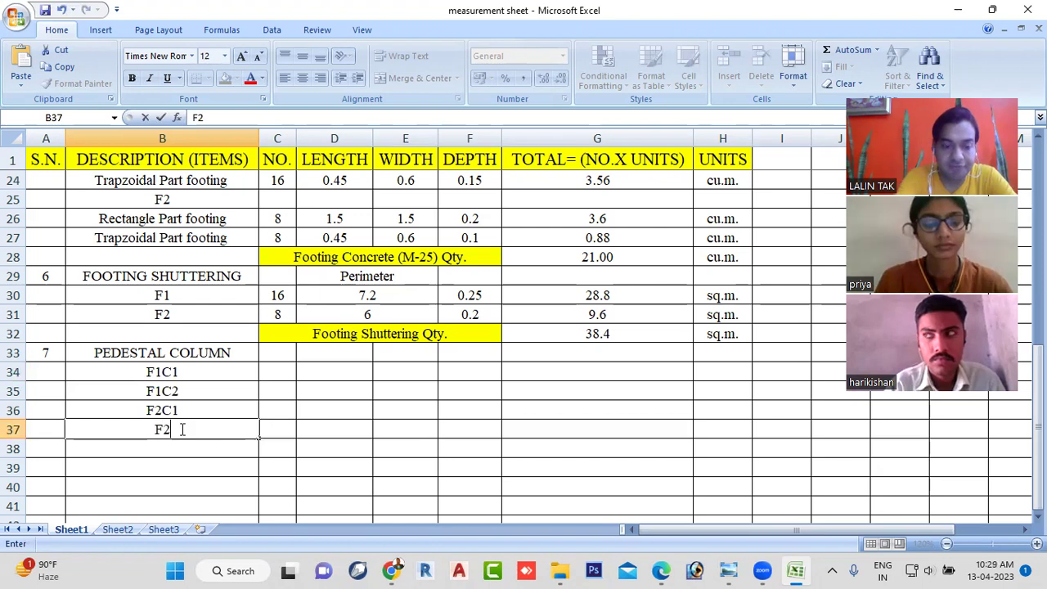
{"action": "type", "text": "C"}
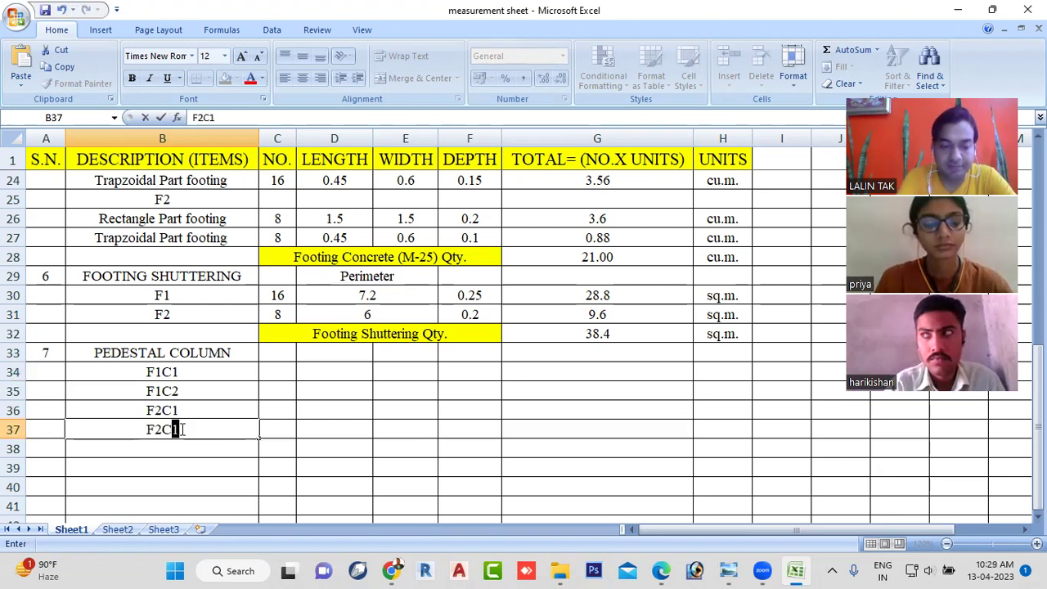
{"action": "type", "text": "2"}
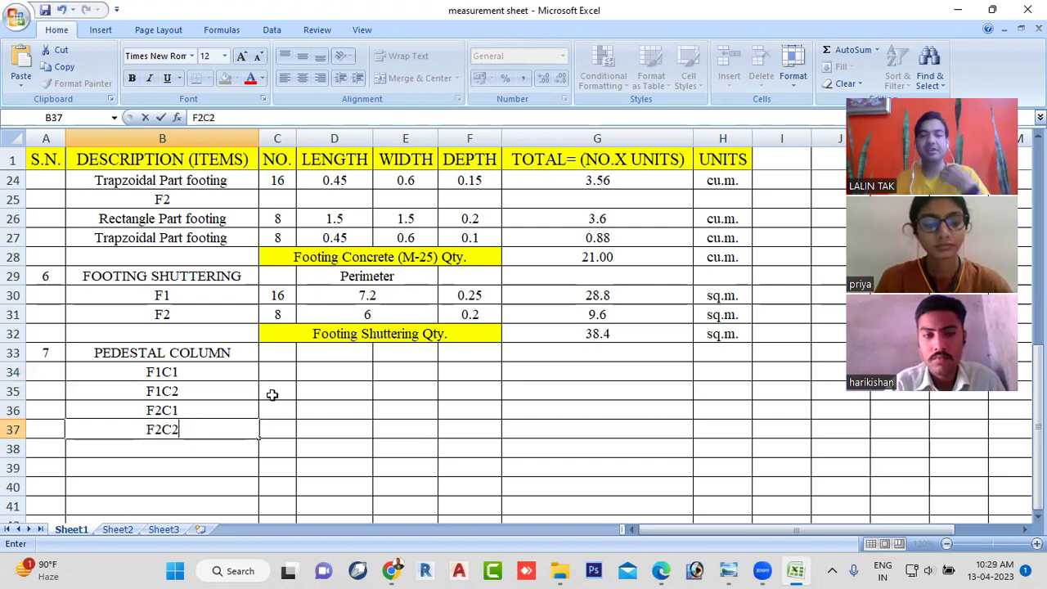
Step: Enter 16 as the F1C1 count in C34, checking the layout plan to count columns
{"action": "left_click", "coordinate": [276, 366]}
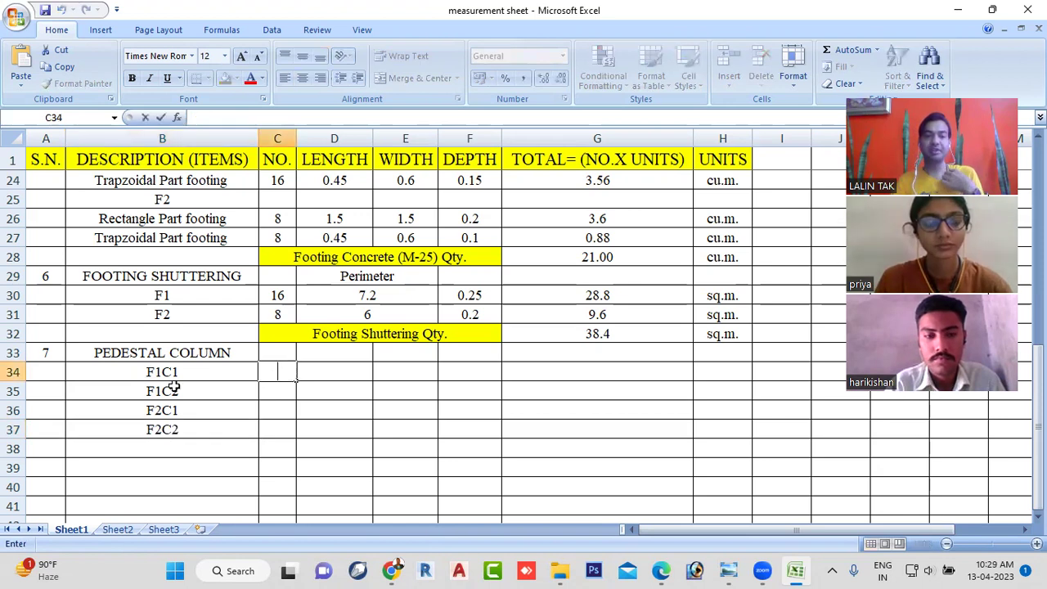
{"action": "left_click", "coordinate": [283, 371]}
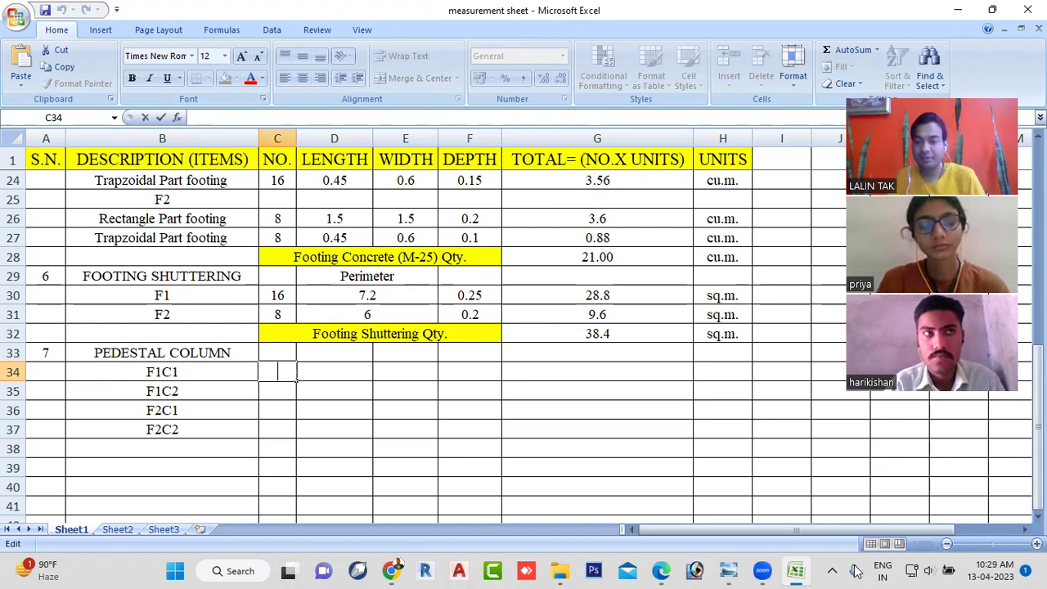
{"action": "mouse_move", "coordinate": [729, 570]}
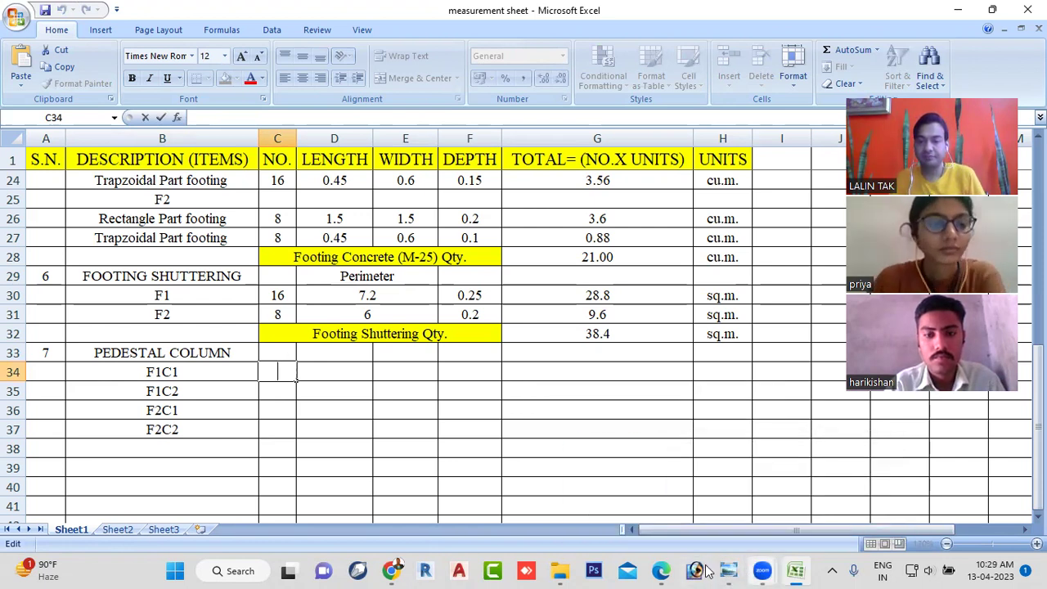
{"action": "left_click", "coordinate": [663, 571]}
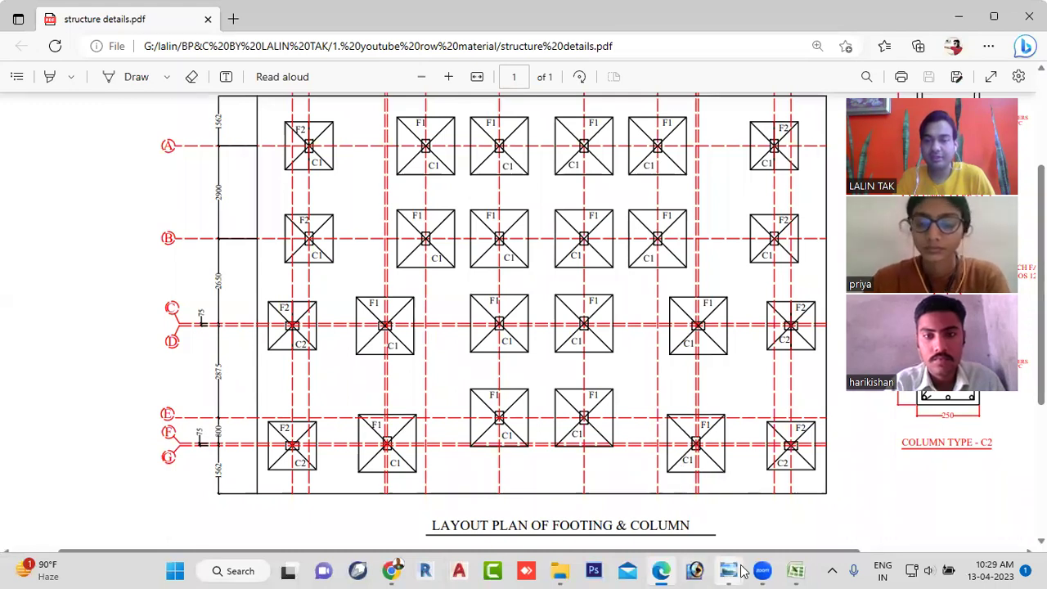
{"action": "mouse_move", "coordinate": [795, 571]}
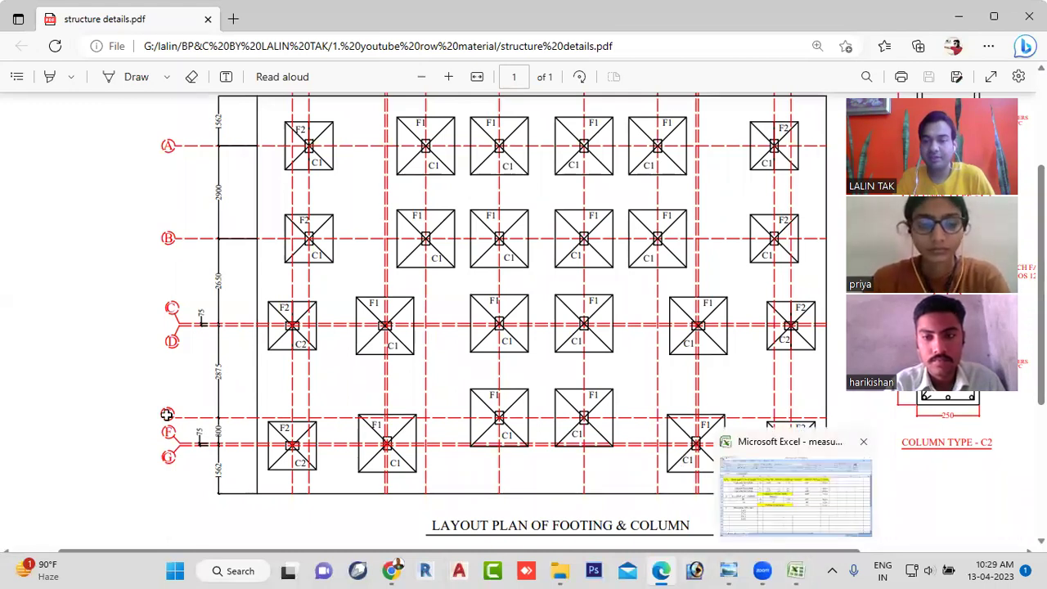
{"action": "left_click", "coordinate": [798, 571]}
{"action": "type", "text": "16"}
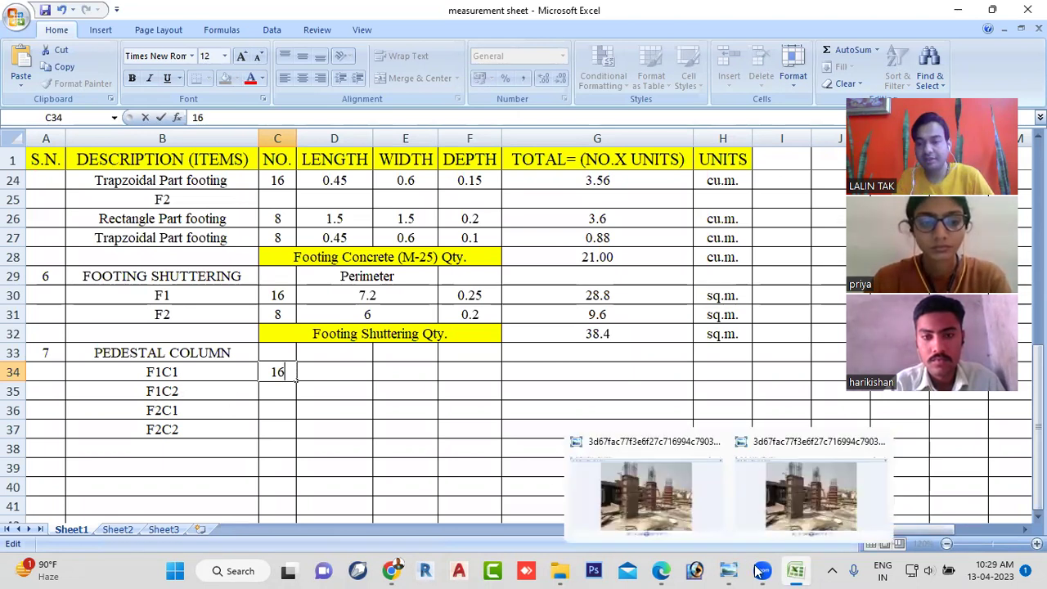
{"action": "left_click", "coordinate": [662, 571]}
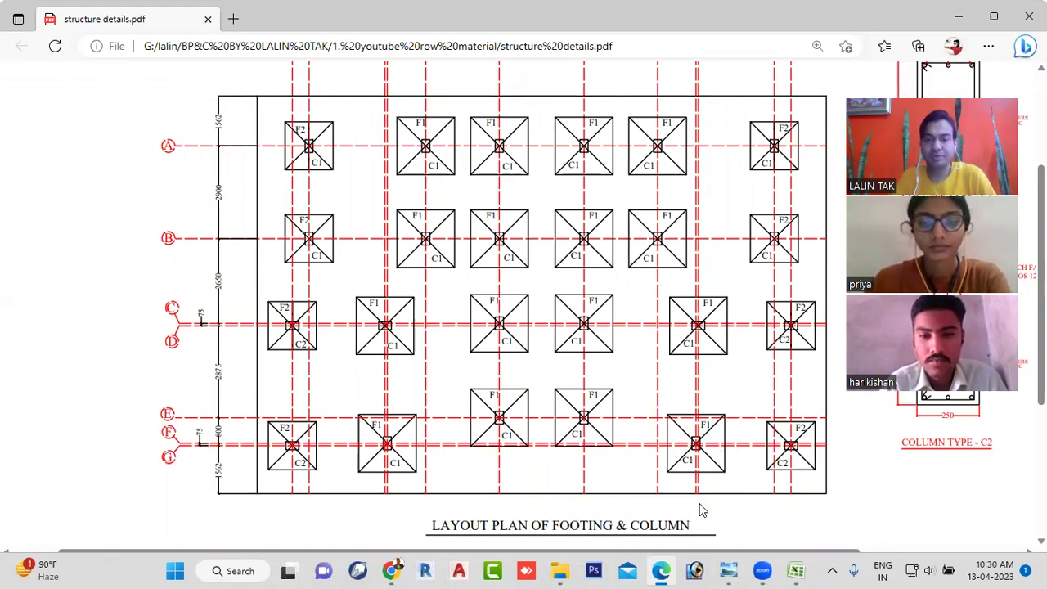
{"action": "left_click", "coordinate": [805, 570]}
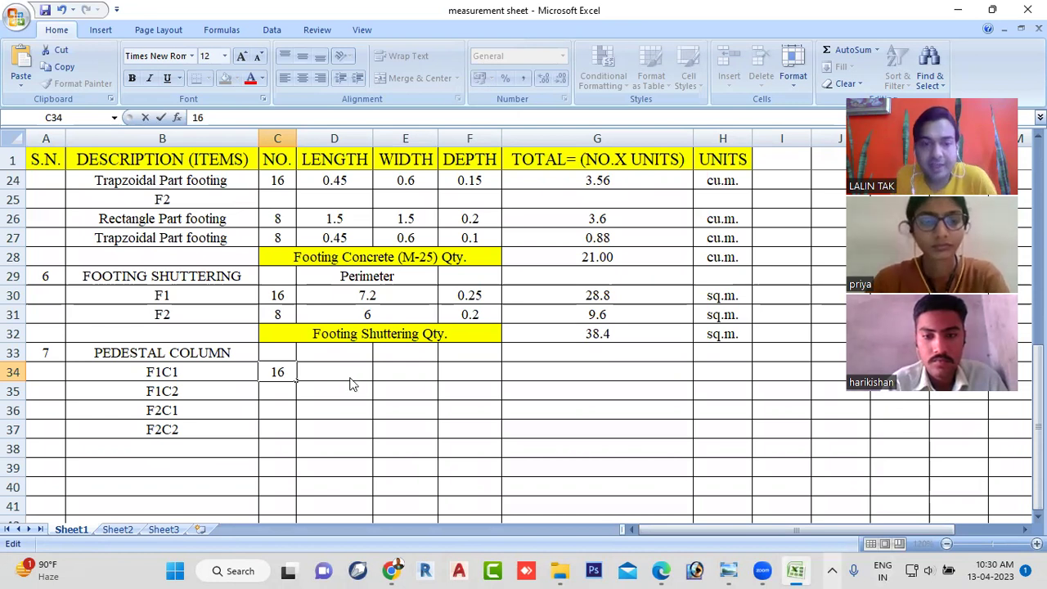
{"action": "key", "text": "alt+Tab"}
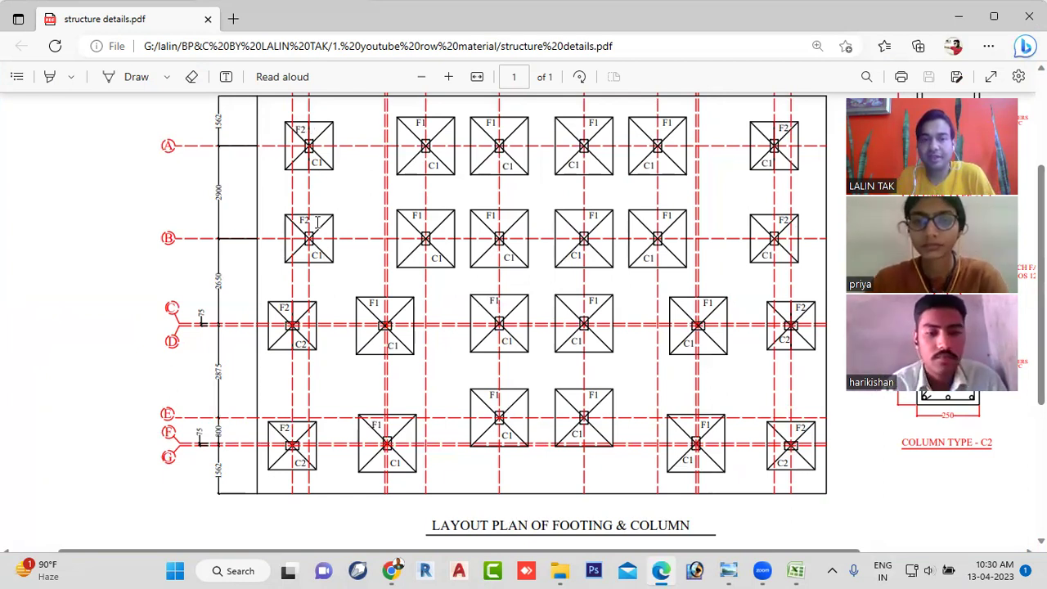
{"action": "mouse_move", "coordinate": [795, 571]}
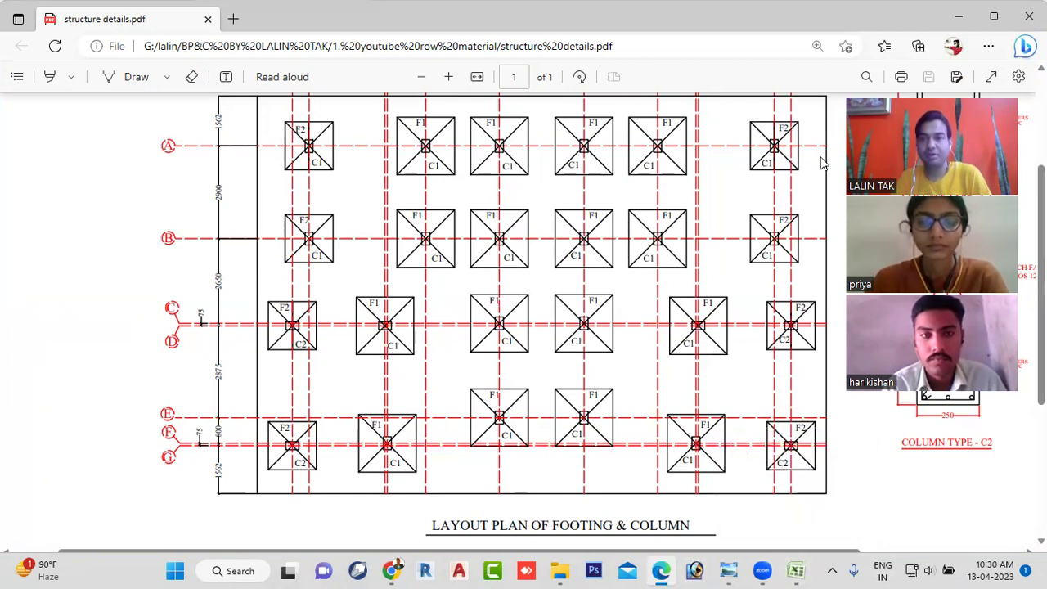
{"action": "left_click", "coordinate": [796, 570]}
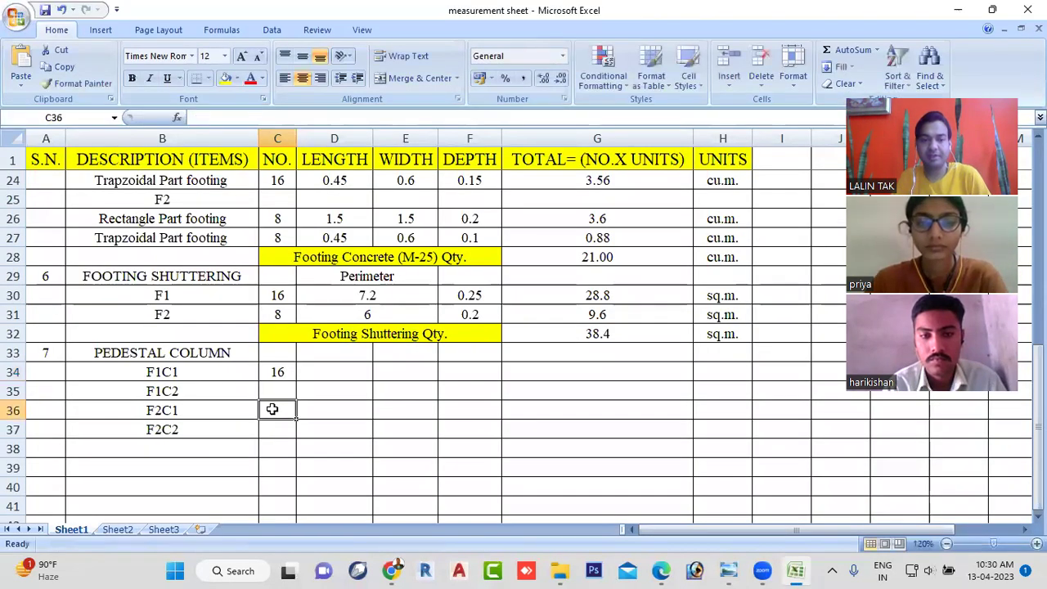
Step: Enter a count of 4 for F2C1 in C36 and 4 for F2C2 in C37
{"action": "left_click", "coordinate": [279, 409]}
{"action": "type", "text": "4"}
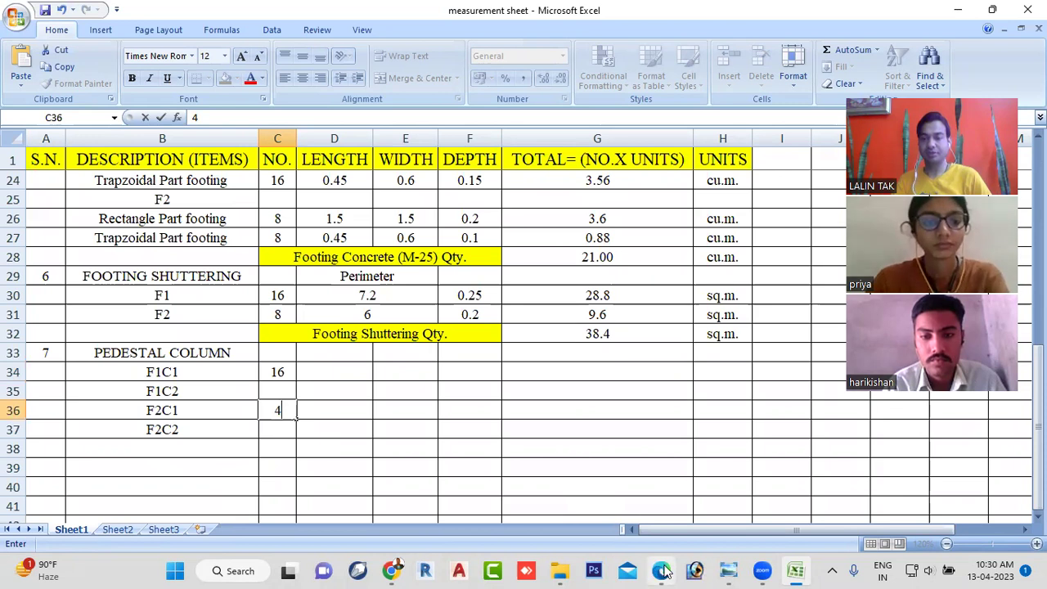
{"action": "left_click", "coordinate": [663, 570]}
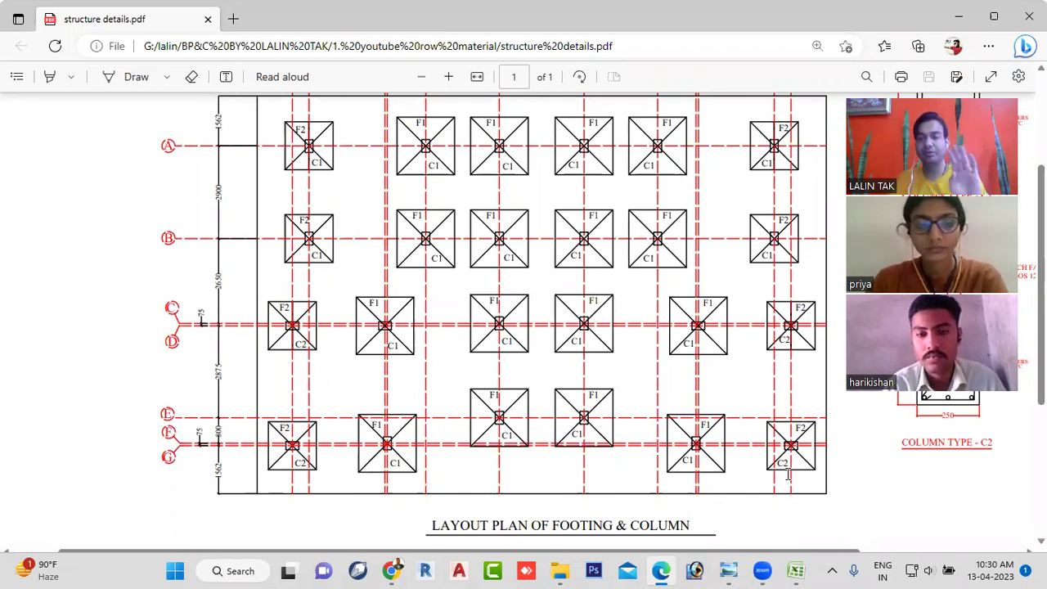
{"action": "left_click", "coordinate": [797, 571]}
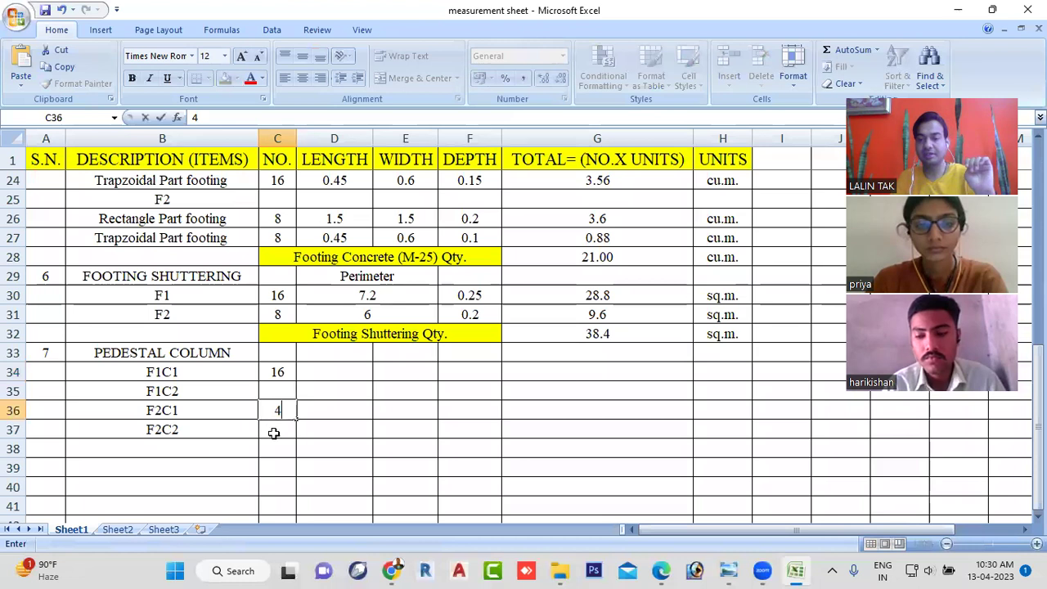
{"action": "left_click", "coordinate": [278, 433]}
{"action": "type", "text": "4"}
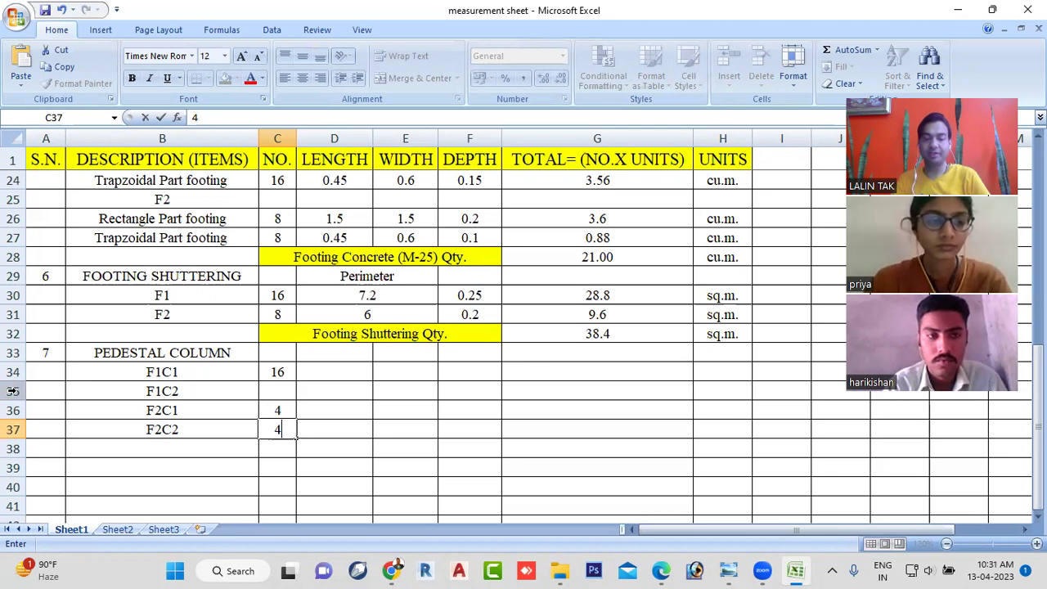
{"action": "left_click", "coordinate": [12, 391]}
Step: Delete the empty F1C2 row 35 so F2C1 and F2C2 shift up to rows 35–36
{"action": "right_click", "coordinate": [13, 392]}
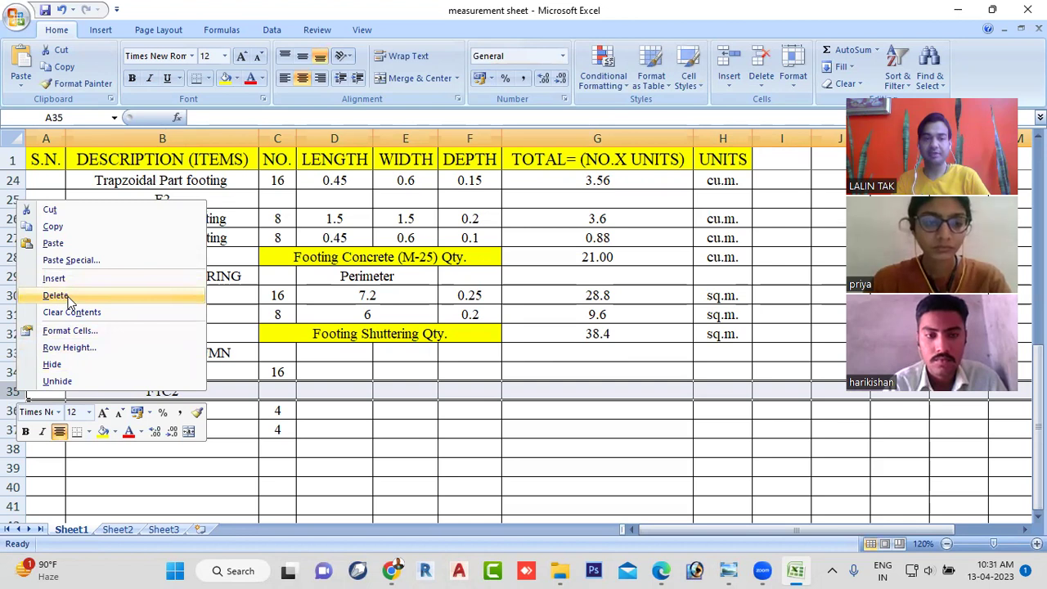
{"action": "left_click", "coordinate": [69, 296]}
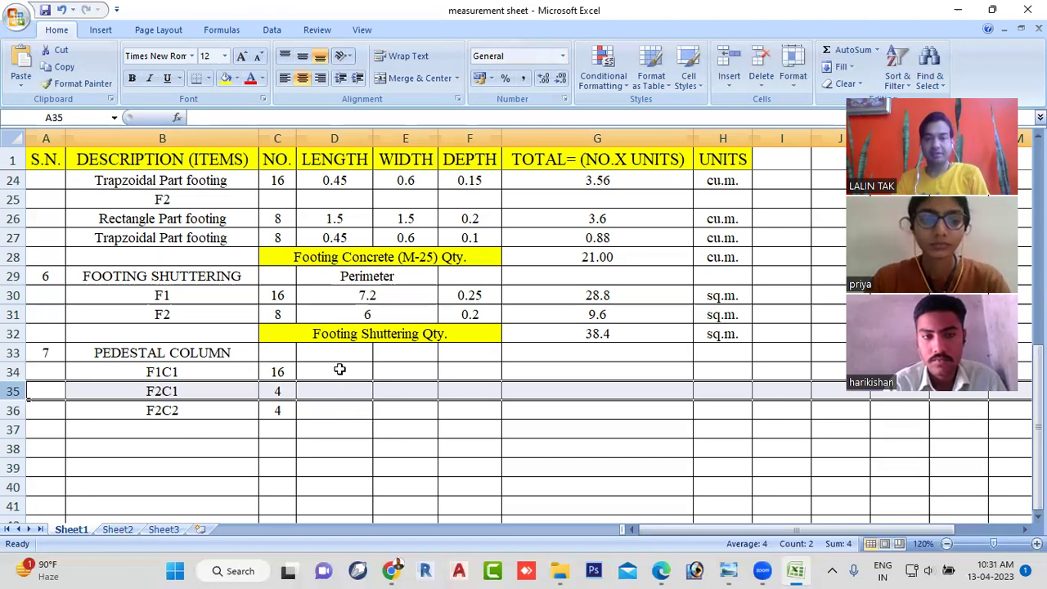
{"action": "left_click", "coordinate": [368, 374]}
{"action": "left_click", "coordinate": [409, 373]}
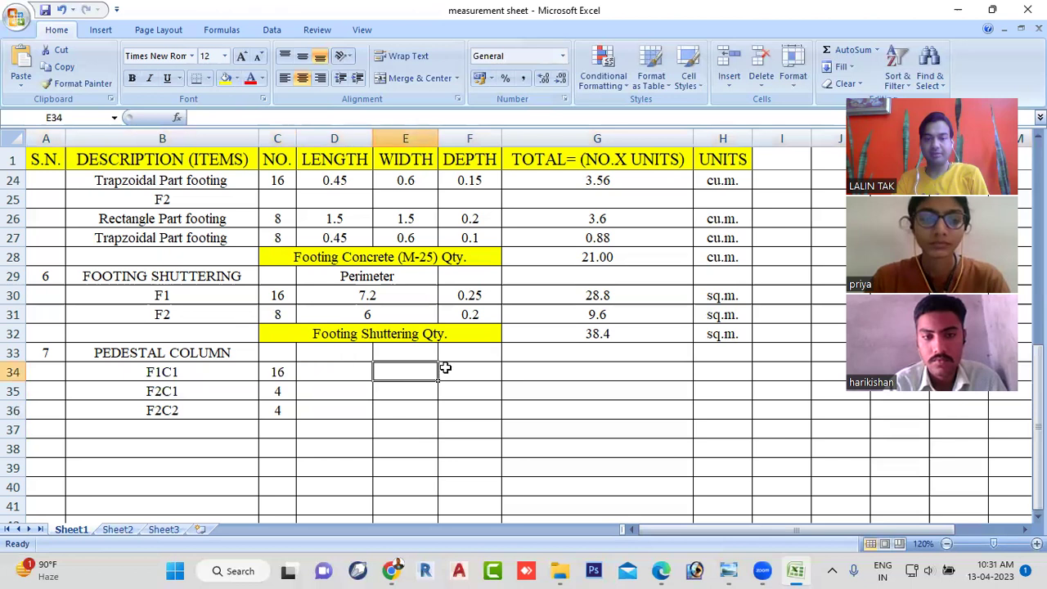
{"action": "left_click", "coordinate": [469, 369]}
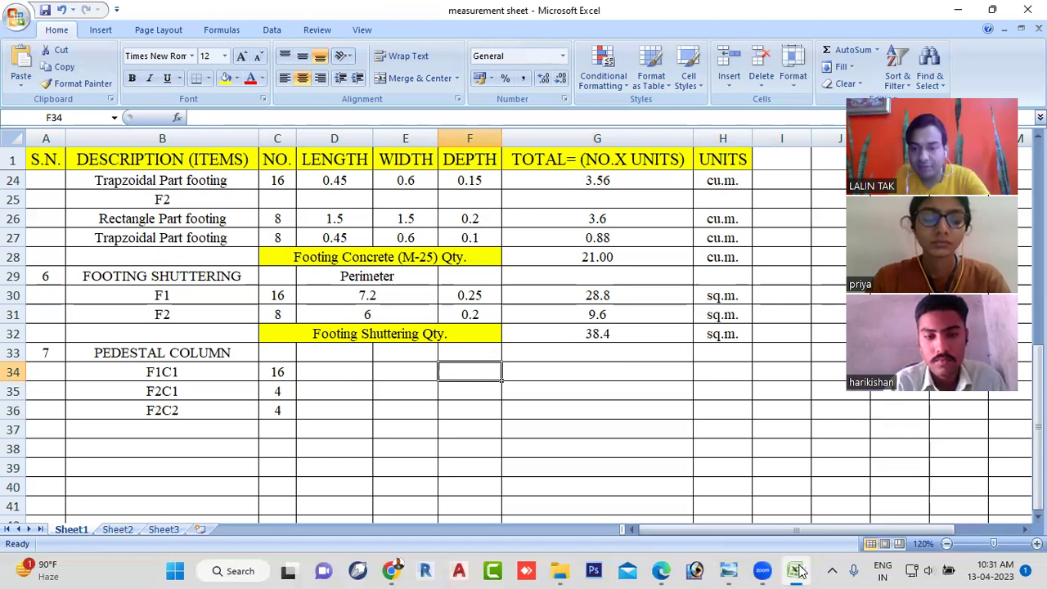
{"action": "left_click", "coordinate": [663, 570]}
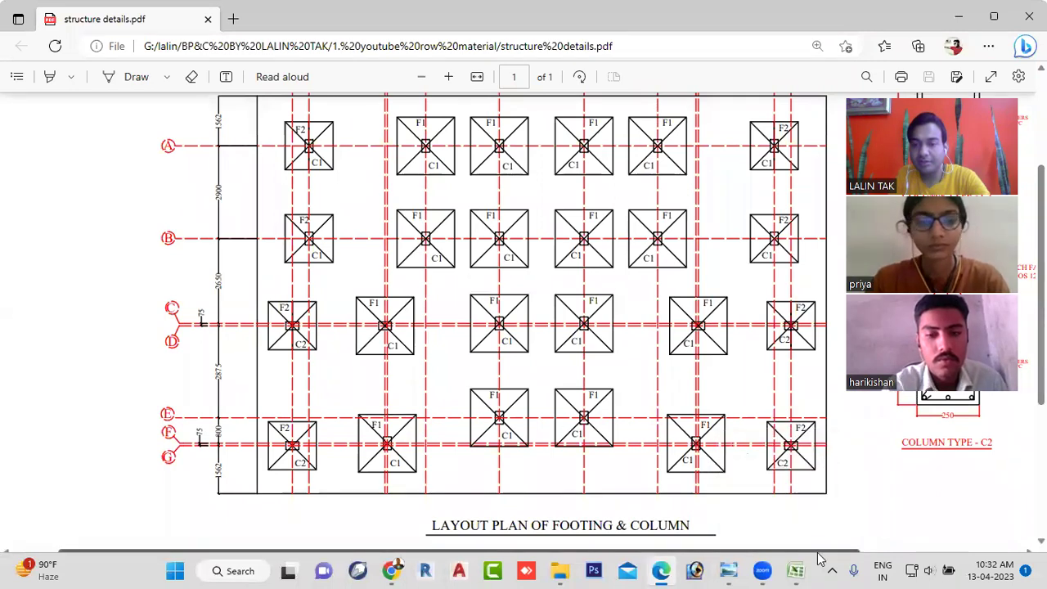
{"action": "left_click_drag", "start_coordinate": [819, 552], "coordinate": [1018, 551]}
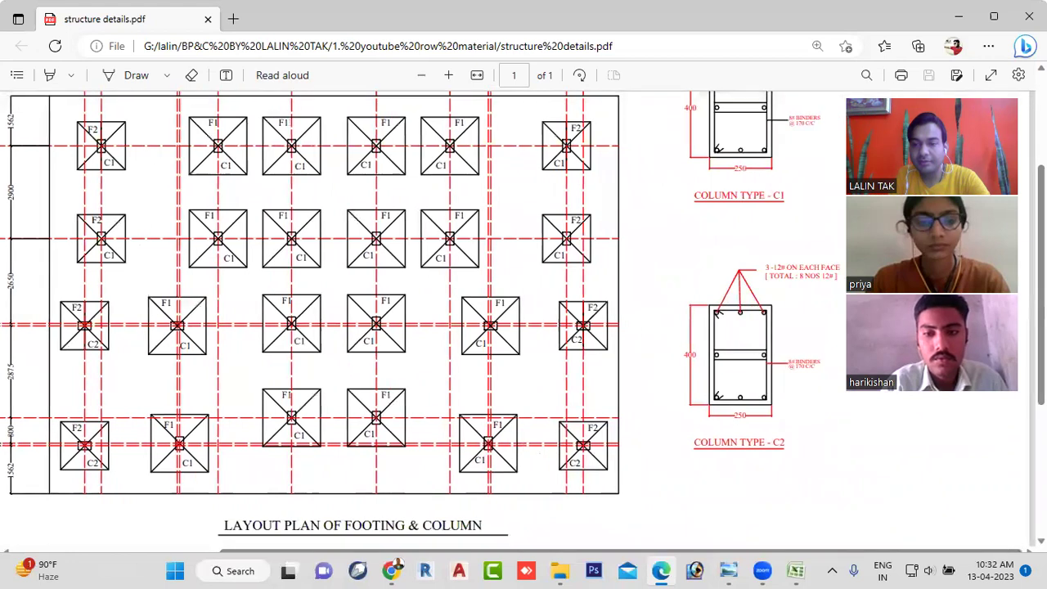
{"action": "scroll", "coordinate": [745, 262], "scroll_direction": "up", "scroll_amount": 2}
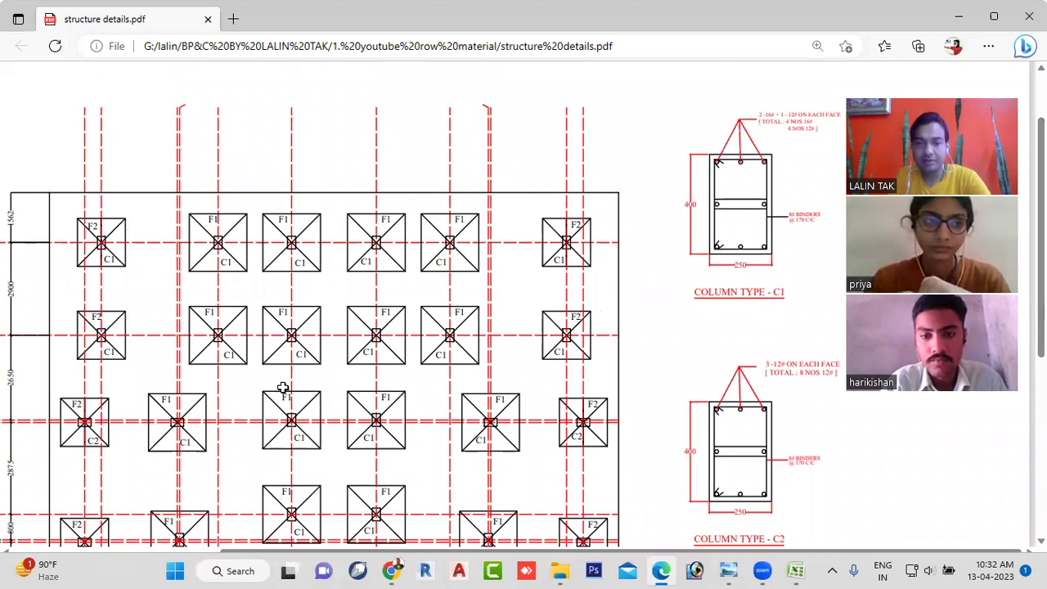
{"action": "key", "text": "alt+Tab"}
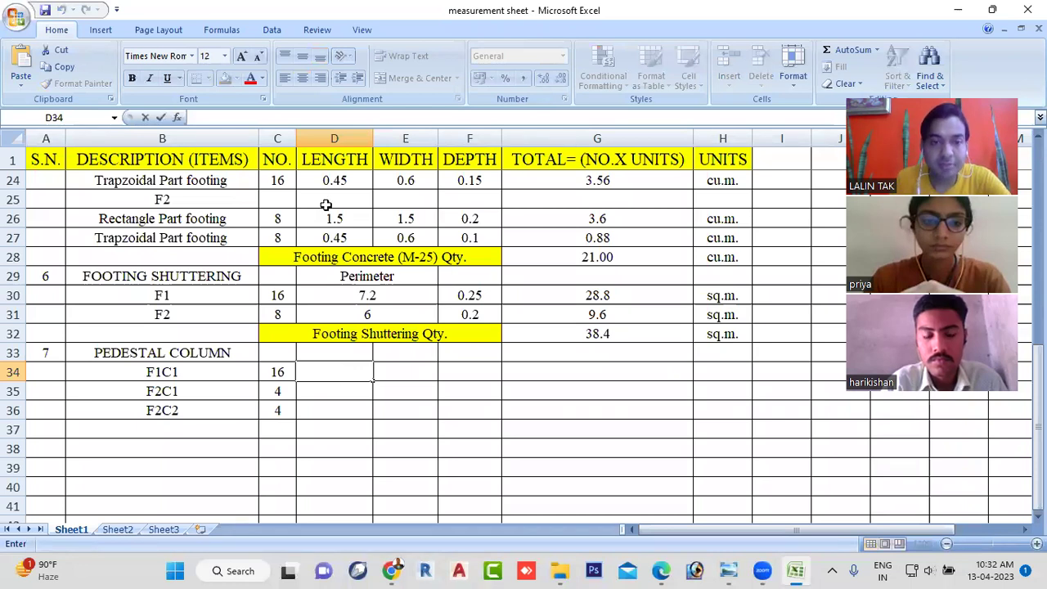
Step: Enter length 0.25 and width 0.4 in D34:E34 and fill both down to row 36
{"action": "type", "text": "0.25"}
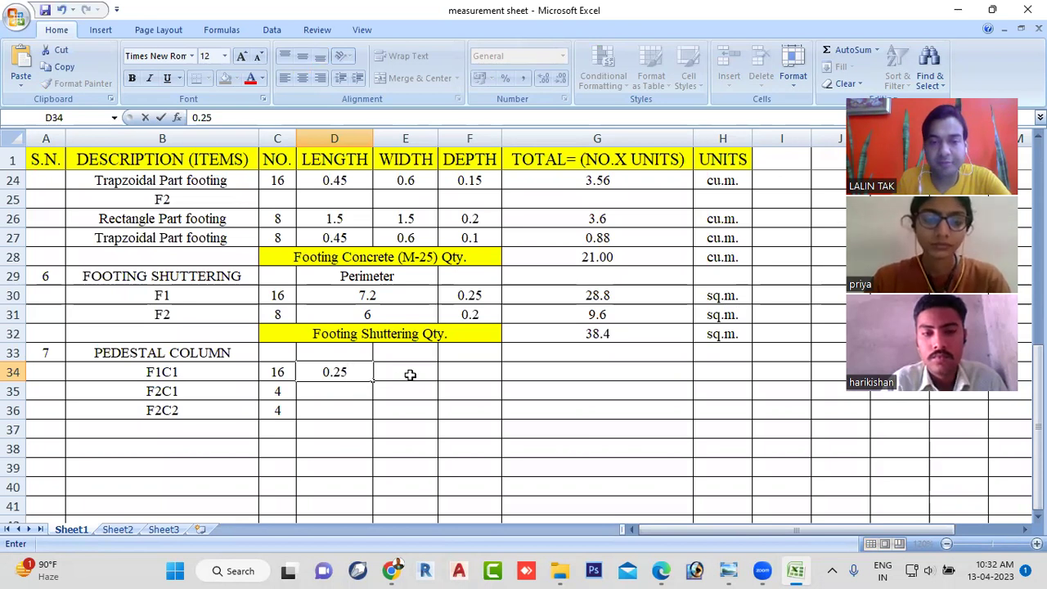
{"action": "left_click", "coordinate": [409, 374]}
{"action": "type", "text": "0.4"}
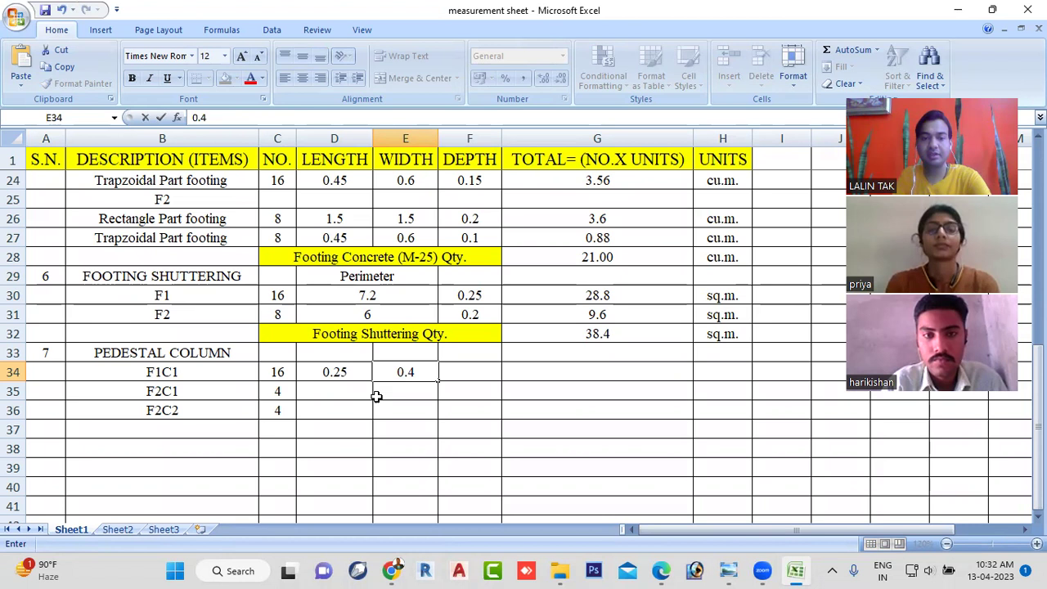
{"action": "left_click", "coordinate": [341, 369]}
{"action": "left_click", "coordinate": [397, 372]}
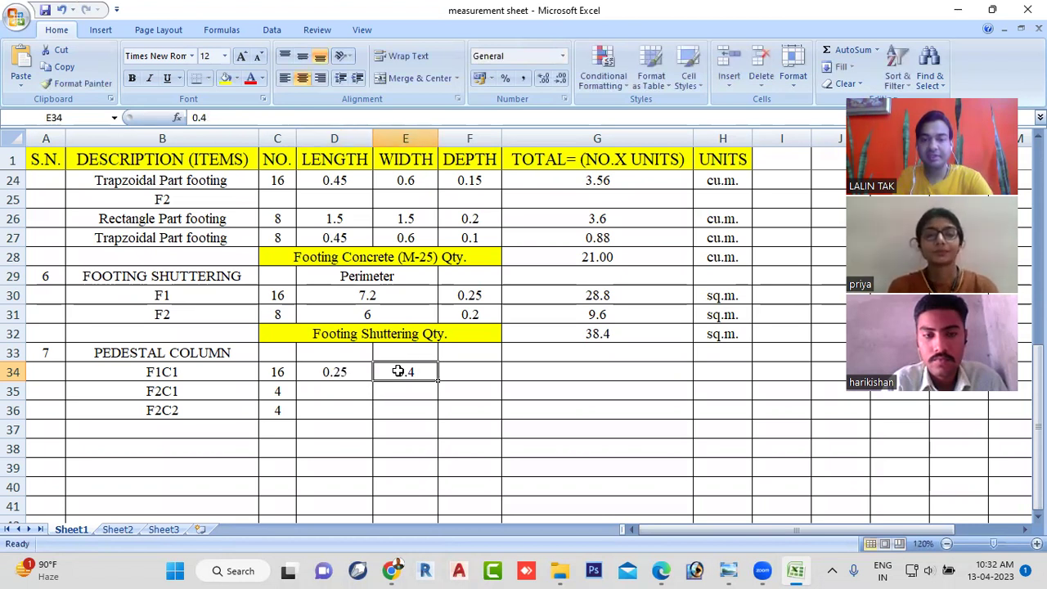
{"action": "left_click", "coordinate": [347, 374]}
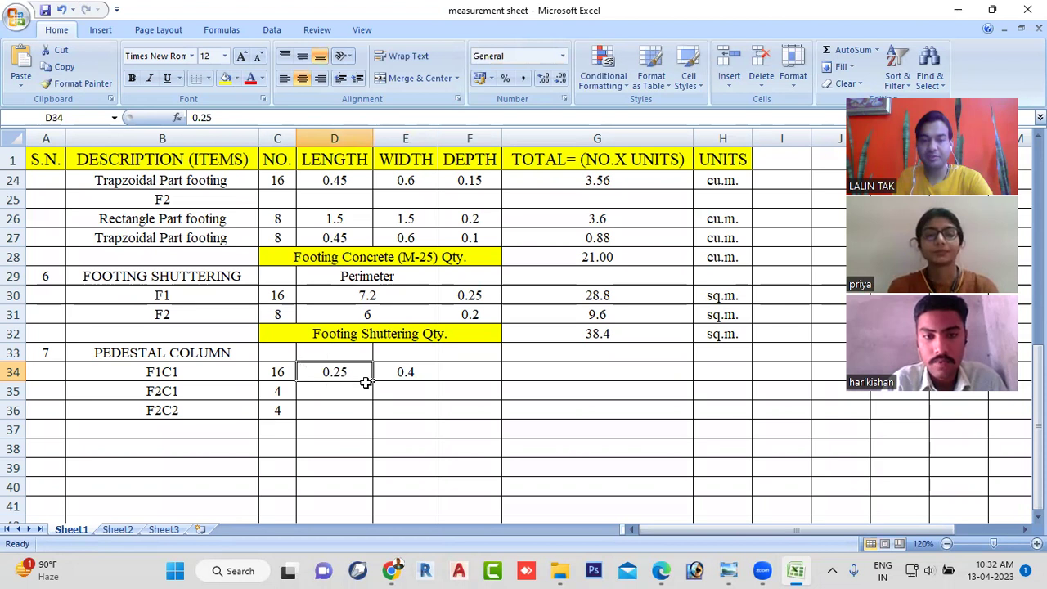
{"action": "left_click_drag", "start_coordinate": [371, 387], "coordinate": [373, 413]}
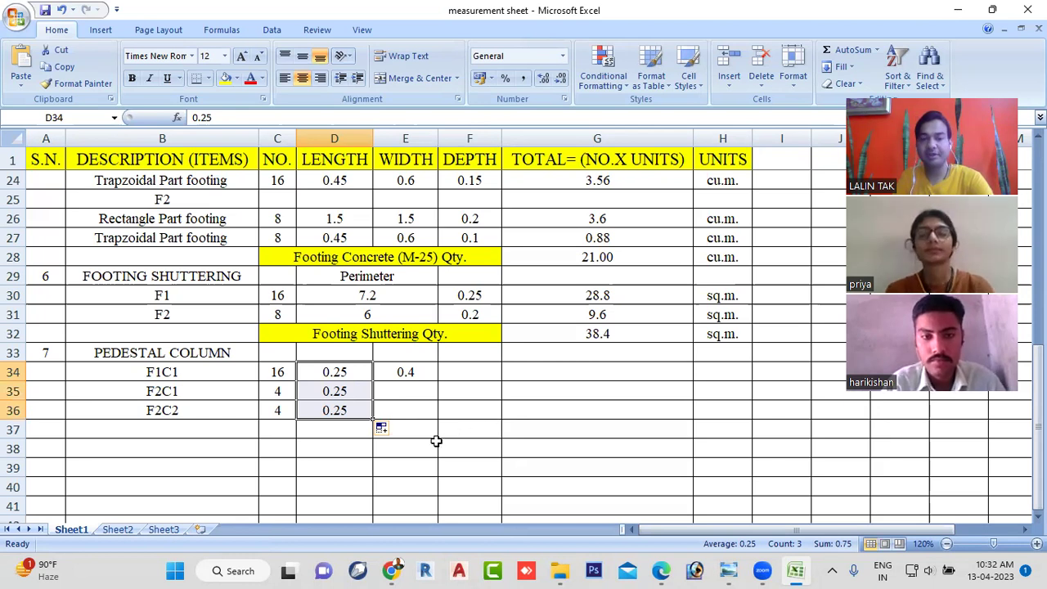
{"action": "left_click", "coordinate": [405, 370]}
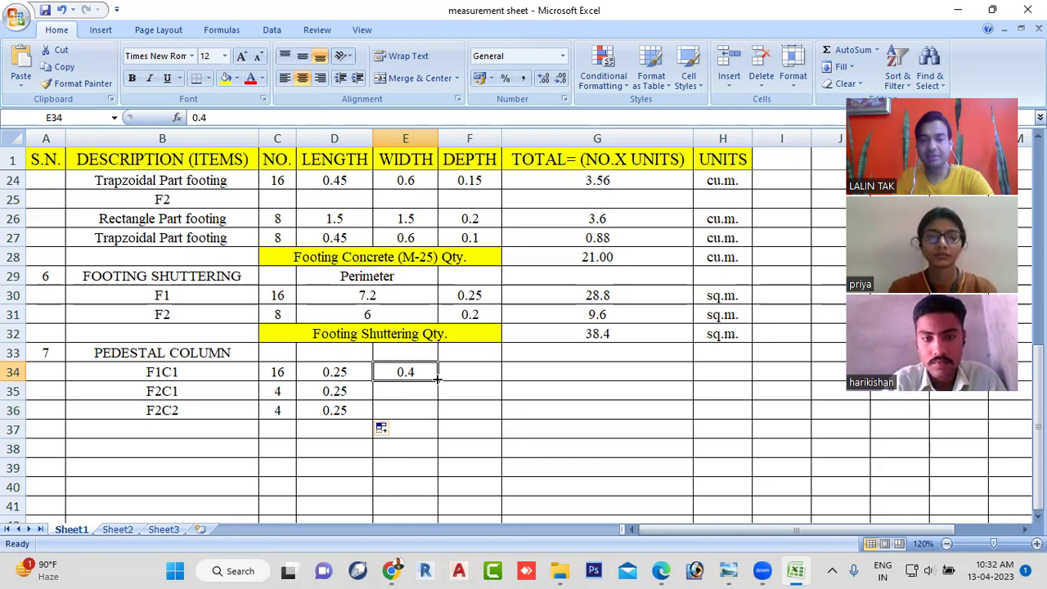
{"action": "left_click_drag", "start_coordinate": [436, 378], "coordinate": [437, 418]}
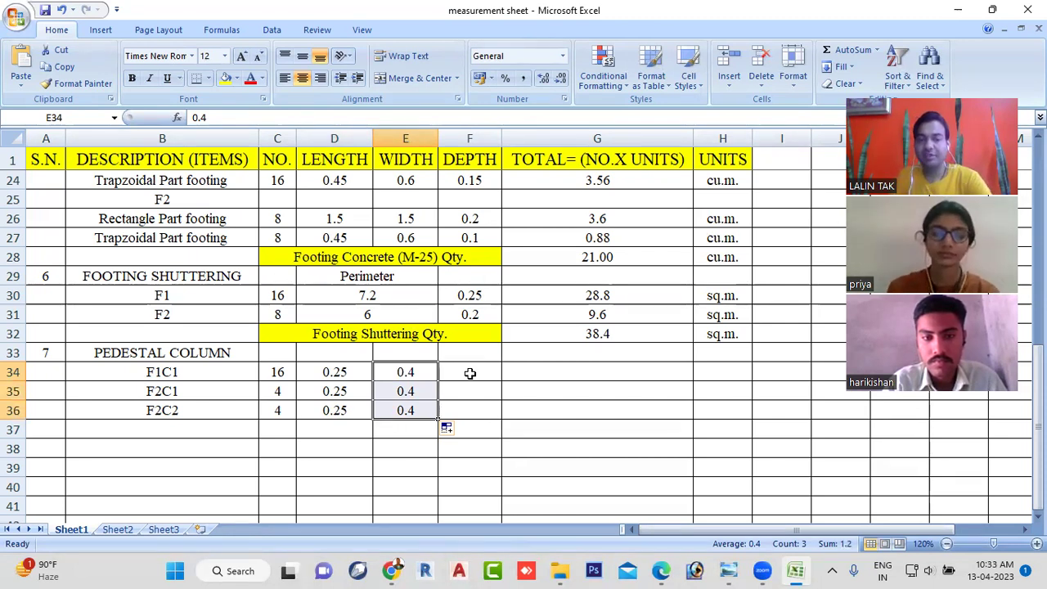
Step: Look up the F1 and F2 pedestal column heights in the Day-7 notes PDF, then return to Excel
{"action": "mouse_move", "coordinate": [727, 571]}
{"action": "left_click", "coordinate": [661, 570]}
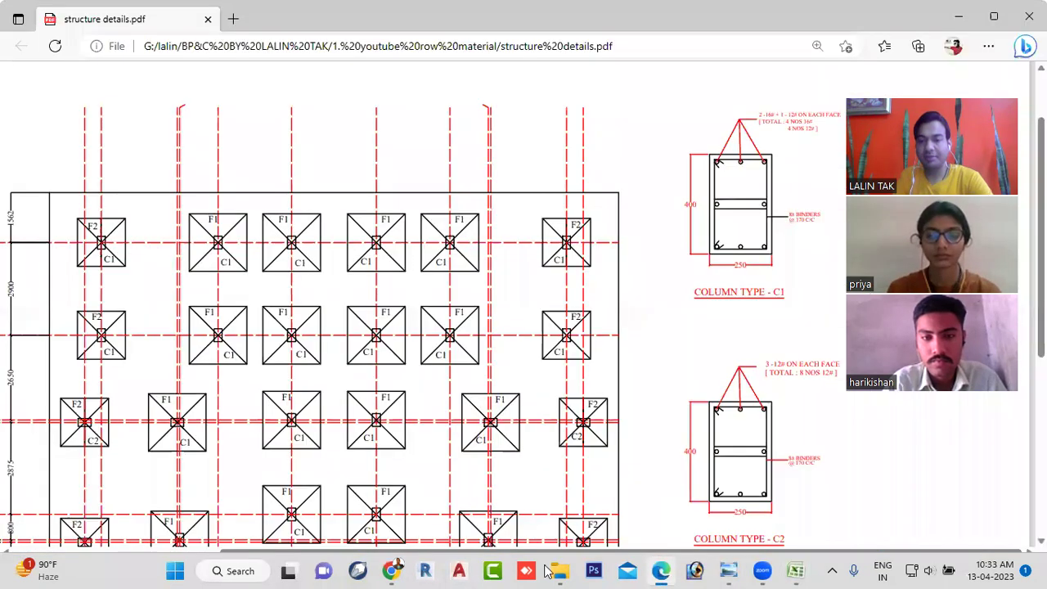
{"action": "left_click", "coordinate": [395, 570]}
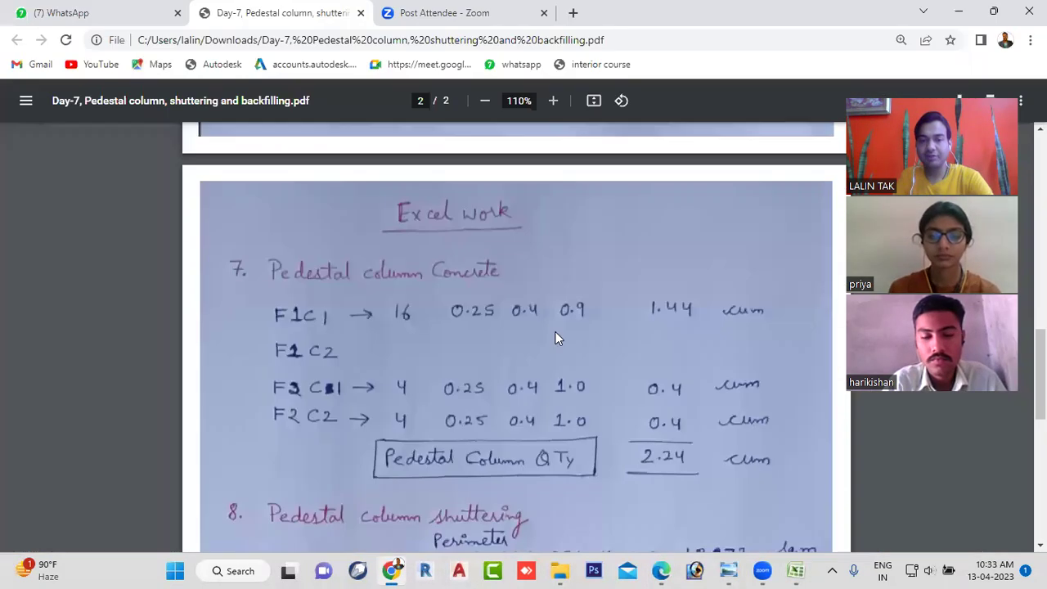
{"action": "scroll", "coordinate": [566, 339], "scroll_direction": "up", "scroll_amount": 2}
{"action": "scroll", "coordinate": [572, 342], "scroll_direction": "up", "scroll_amount": 3}
{"action": "scroll", "coordinate": [572, 342], "scroll_direction": "up", "scroll_amount": 1}
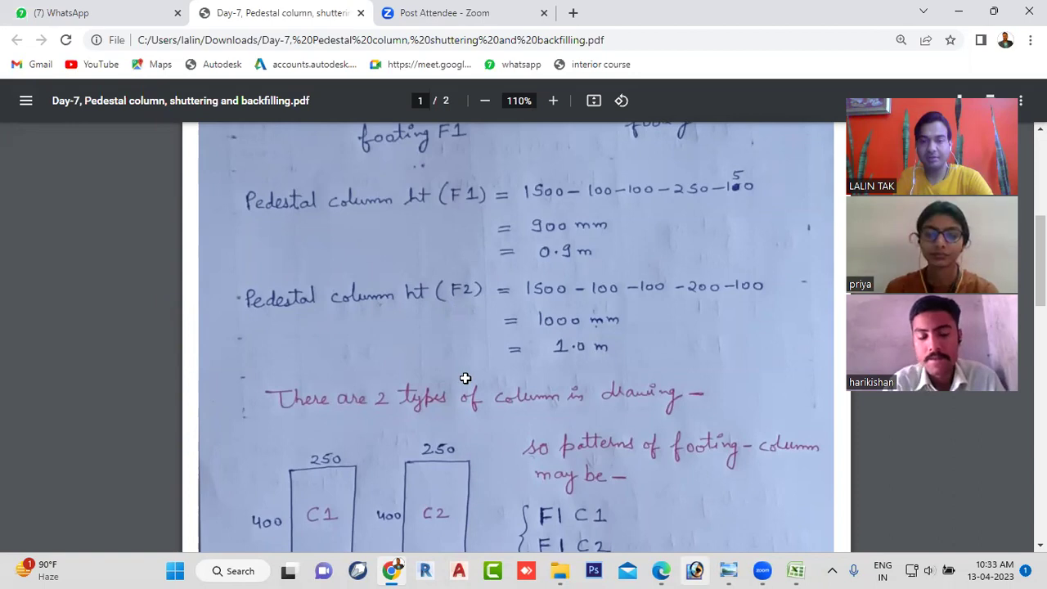
{"action": "key", "text": "alt+Tab"}
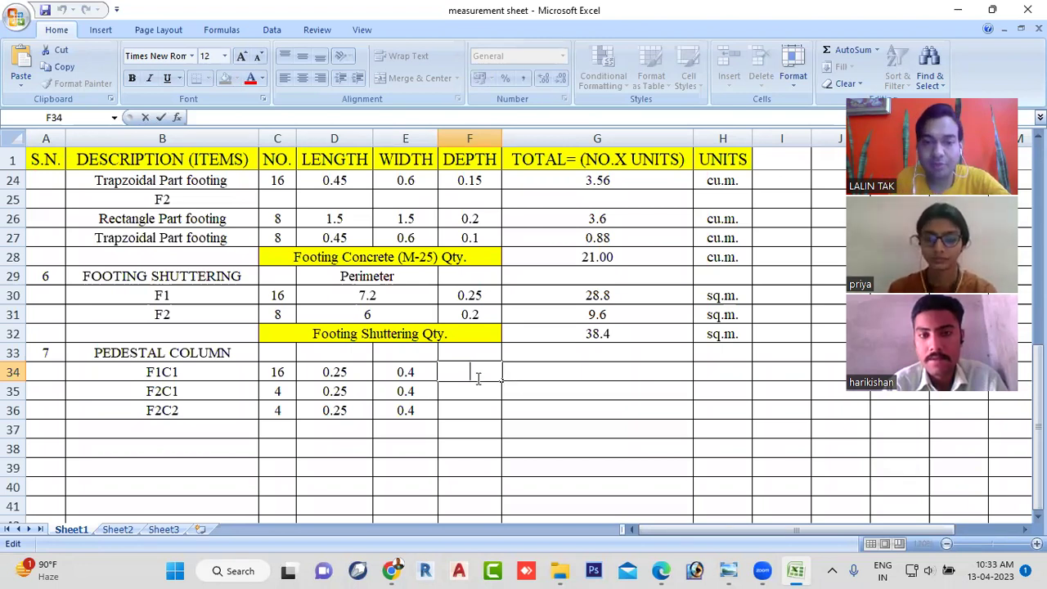
Step: Enter =1.5-0.1-0.1-0.25-0.15 in F34, giving the F1C1 depth of 0.9
{"action": "type", "text": "="}
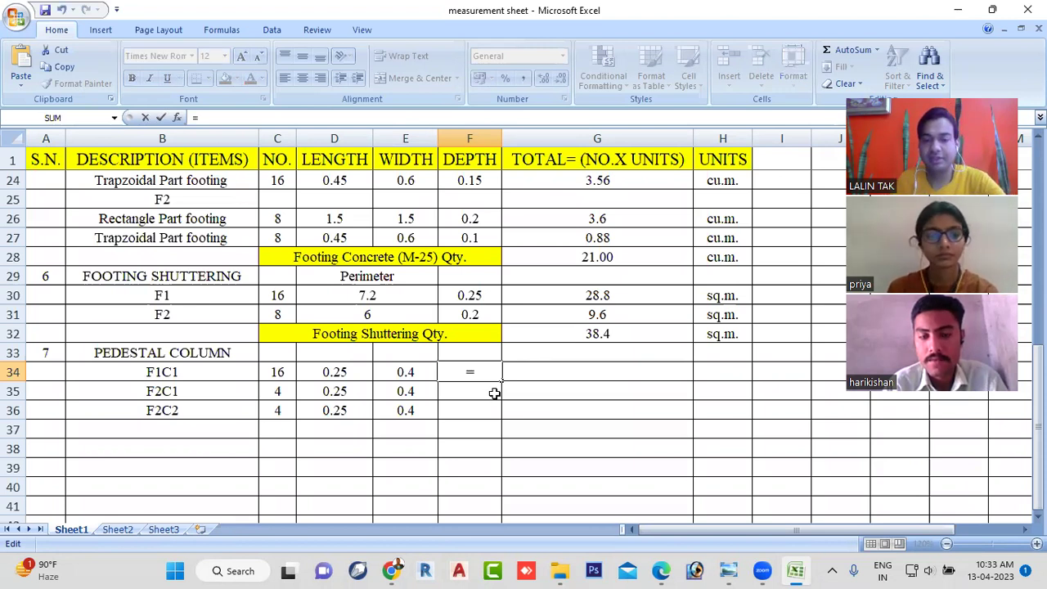
{"action": "type", "text": "1.5"}
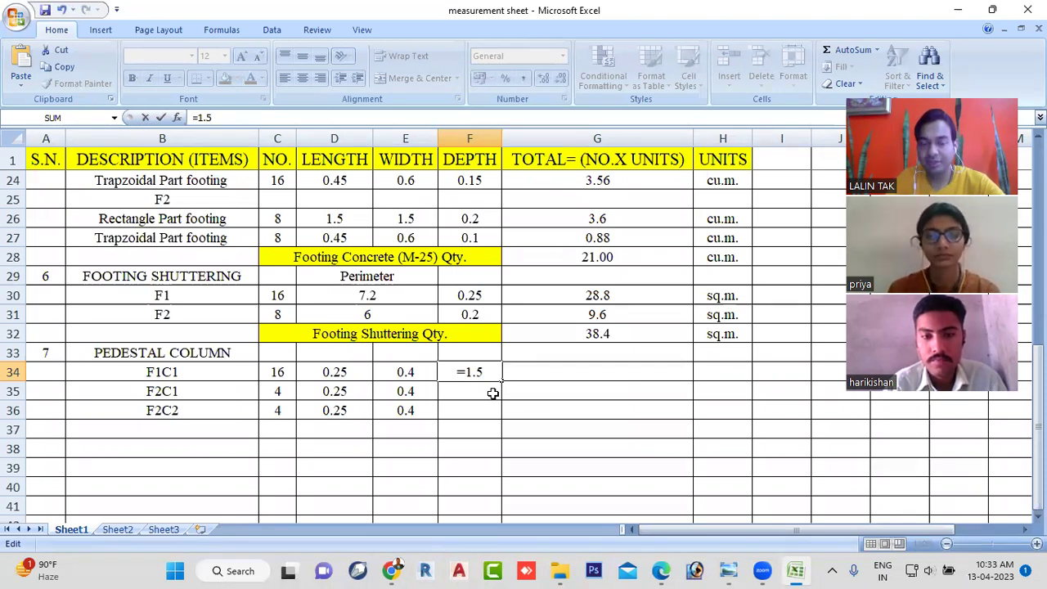
{"action": "type", "text": "-"}
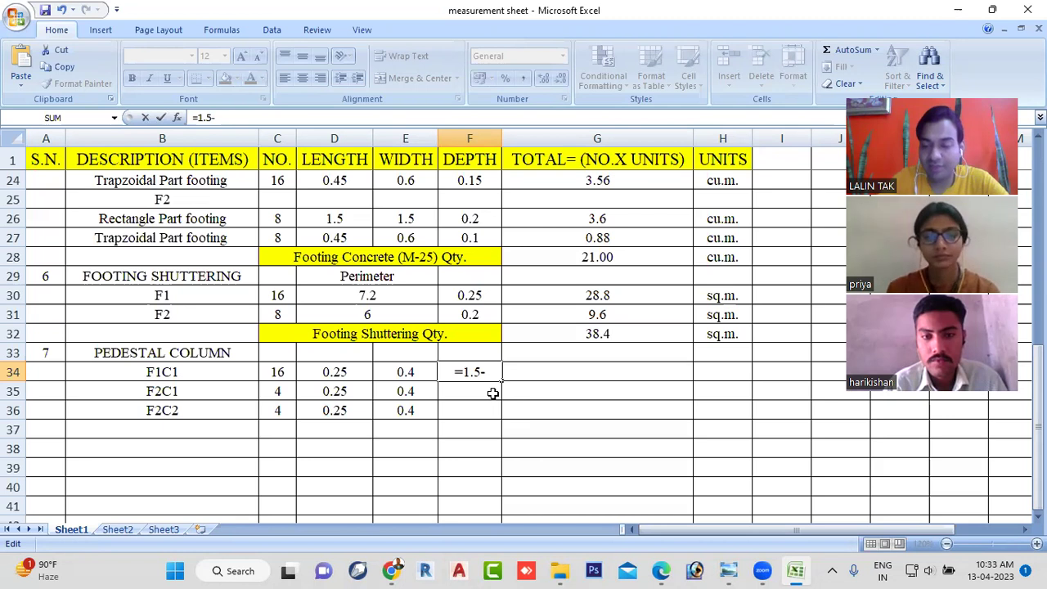
{"action": "type", "text": "0.1"}
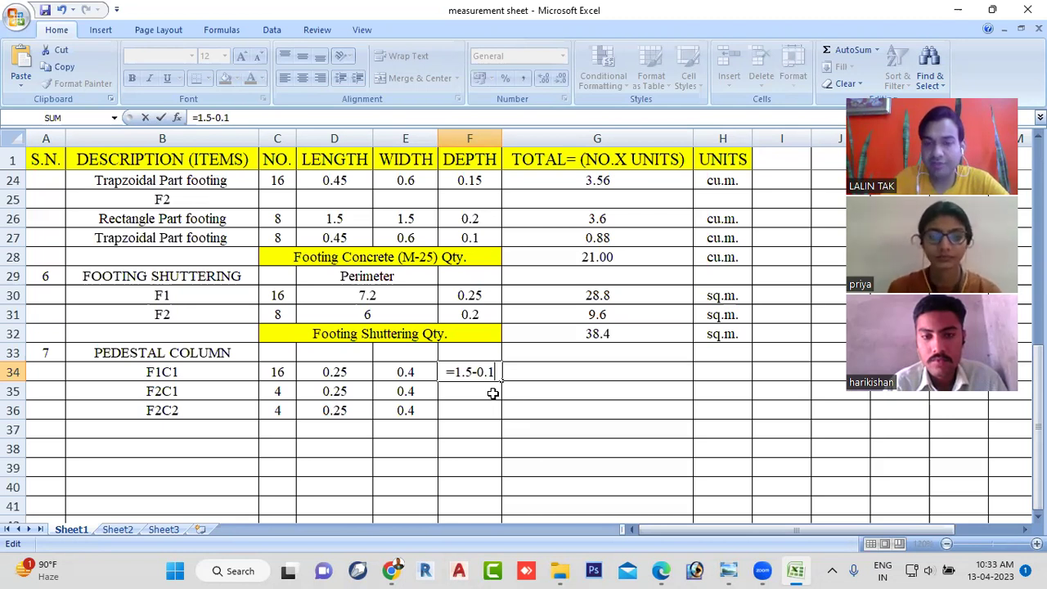
{"action": "type", "text": "0.1"}
{"action": "key", "text": "BackSpace"}
{"action": "key", "text": "BackSpace"}
{"action": "key", "text": "BackSpace"}
{"action": "type", "text": "-"}
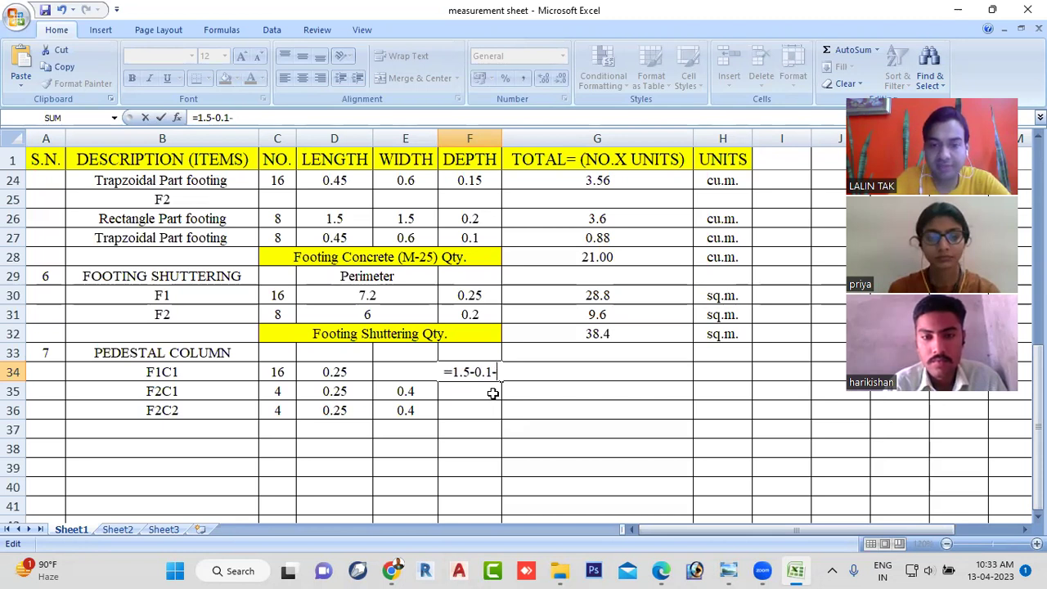
{"action": "type", "text": "0.1"}
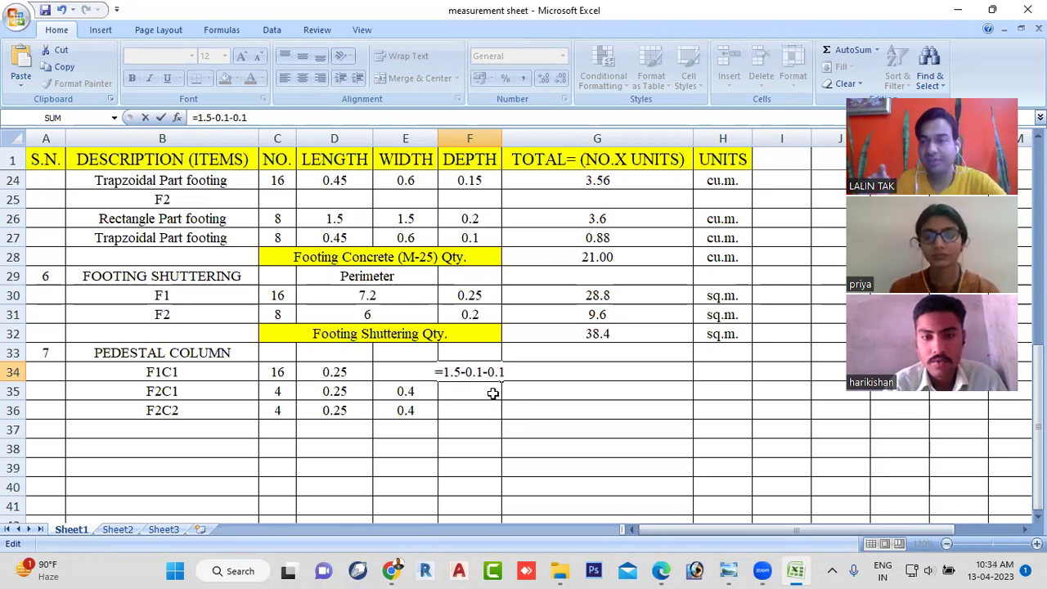
{"action": "type", "text": "-"}
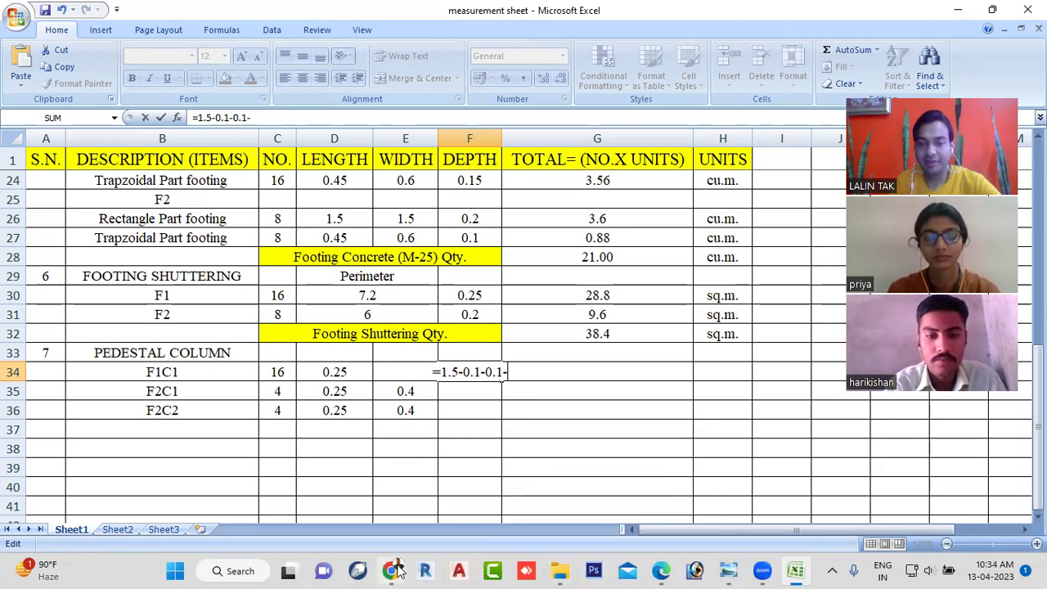
{"action": "left_click", "coordinate": [396, 569]}
{"action": "scroll", "coordinate": [504, 317], "scroll_direction": "up", "scroll_amount": 3}
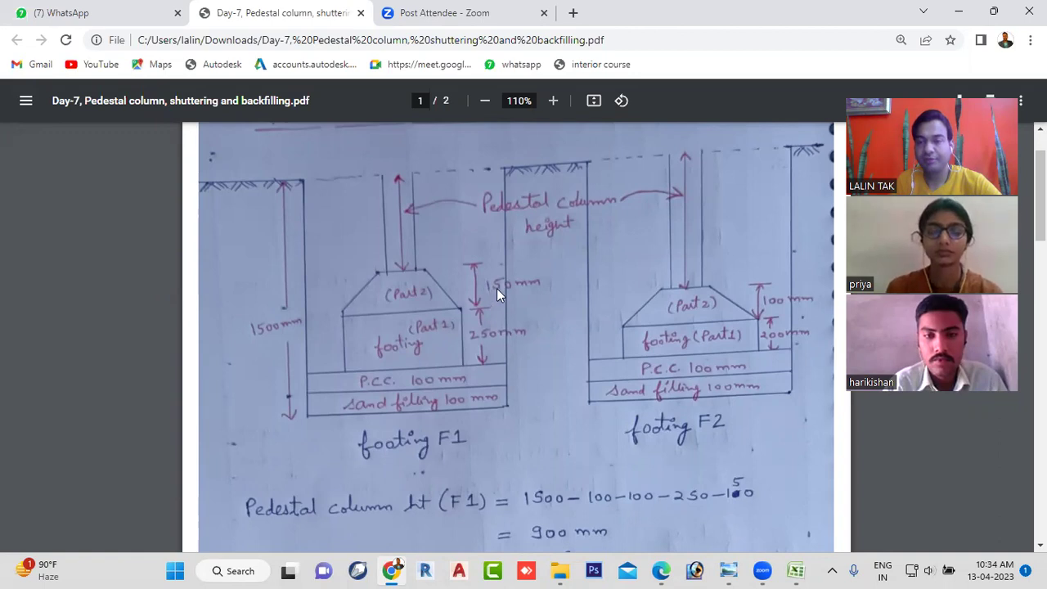
{"action": "left_click", "coordinate": [796, 570]}
{"action": "type", "text": ".25-0.15"}
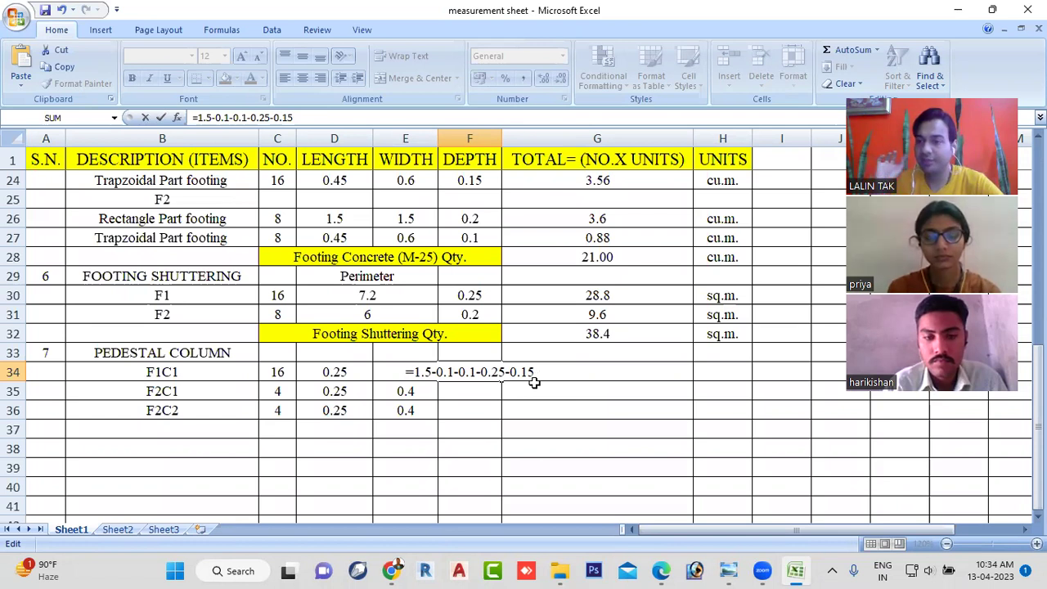
{"action": "key", "text": "Return"}
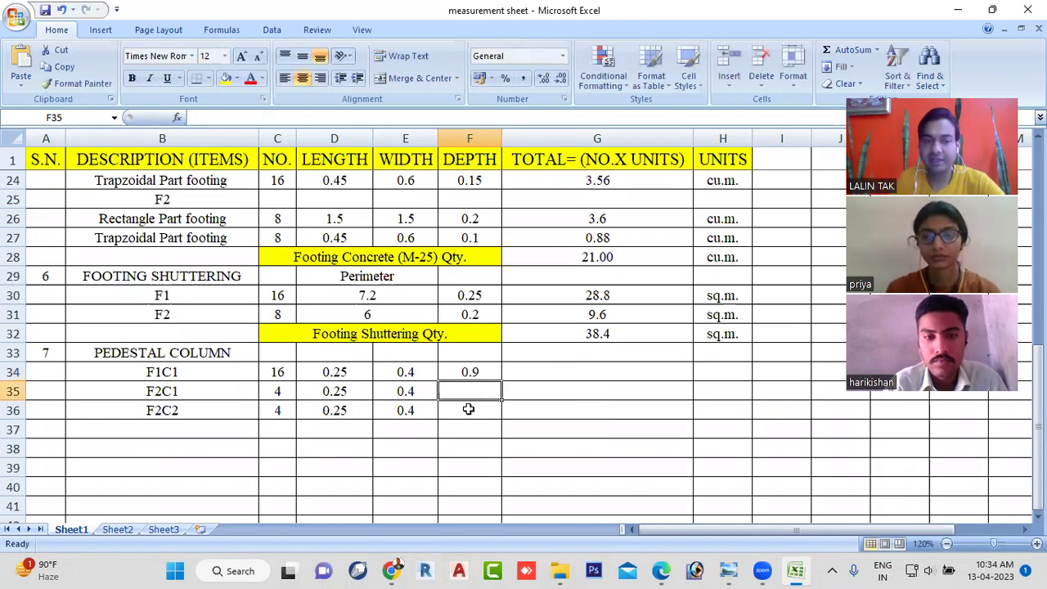
Step: Enter =1.5-0.1-0.1-0.2-0.1 in F35 for depth 1, fill it to F36, and begin G34's formula
{"action": "double_click", "coordinate": [485, 391]}
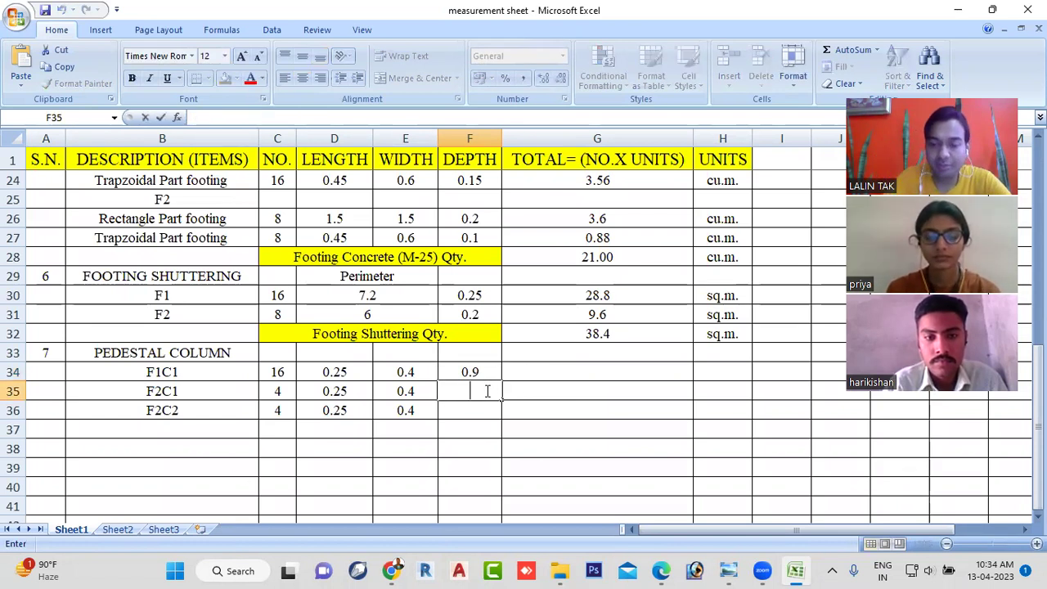
{"action": "type", "text": "=1.5"}
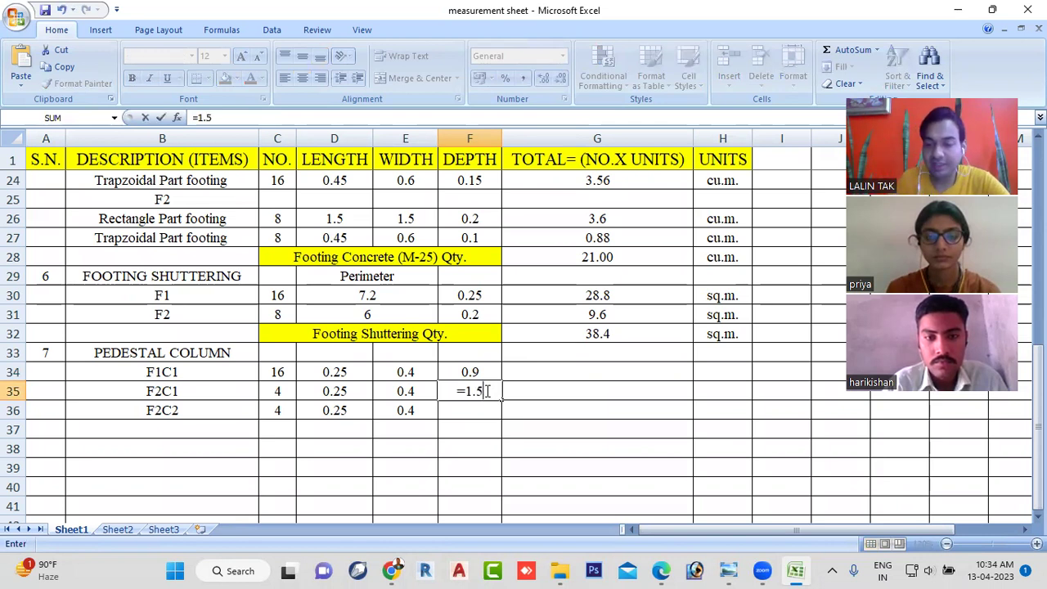
{"action": "type", "text": "-"}
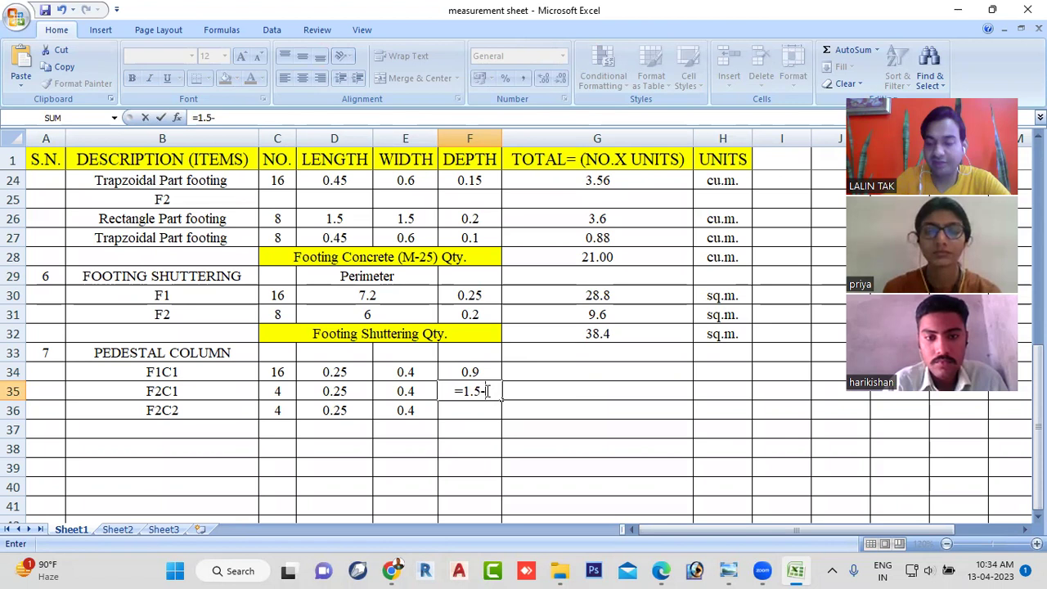
{"action": "type", "text": "0.1"}
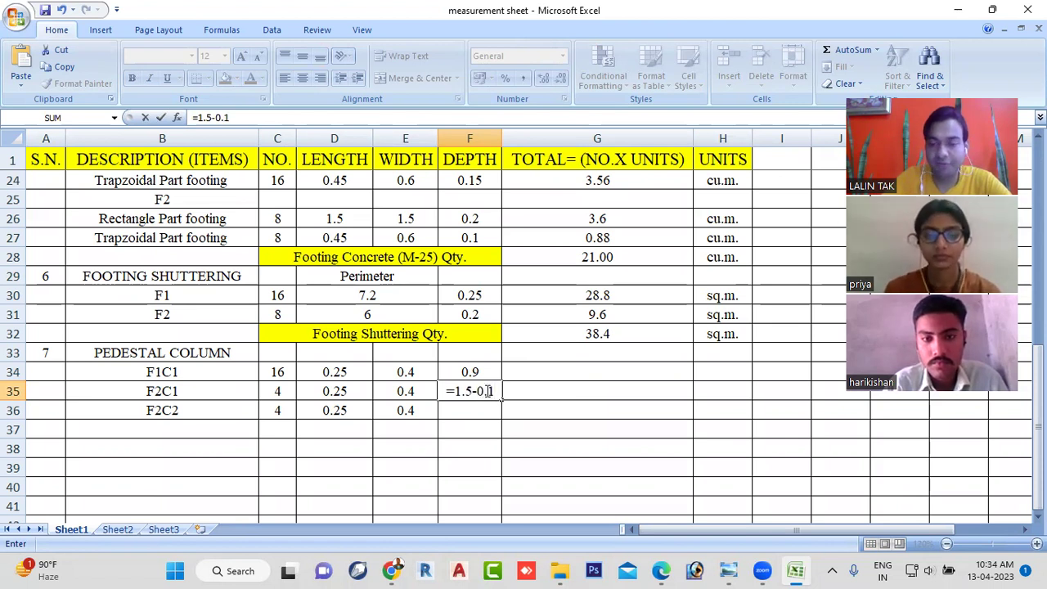
{"action": "type", "text": "-0.1-"}
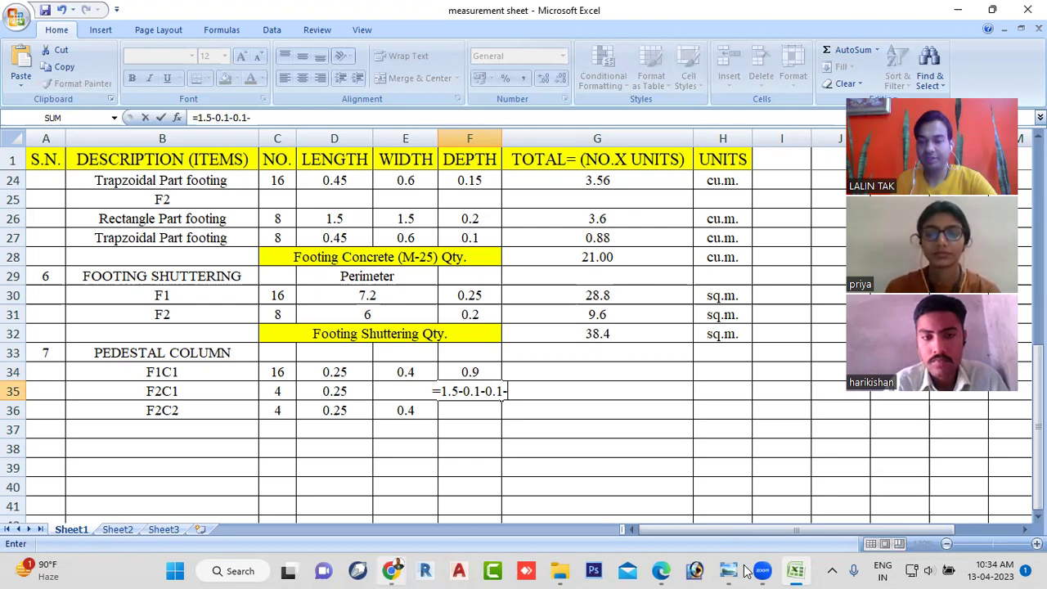
{"action": "type", "text": "0.2-0.1"}
{"action": "key", "text": "Return"}
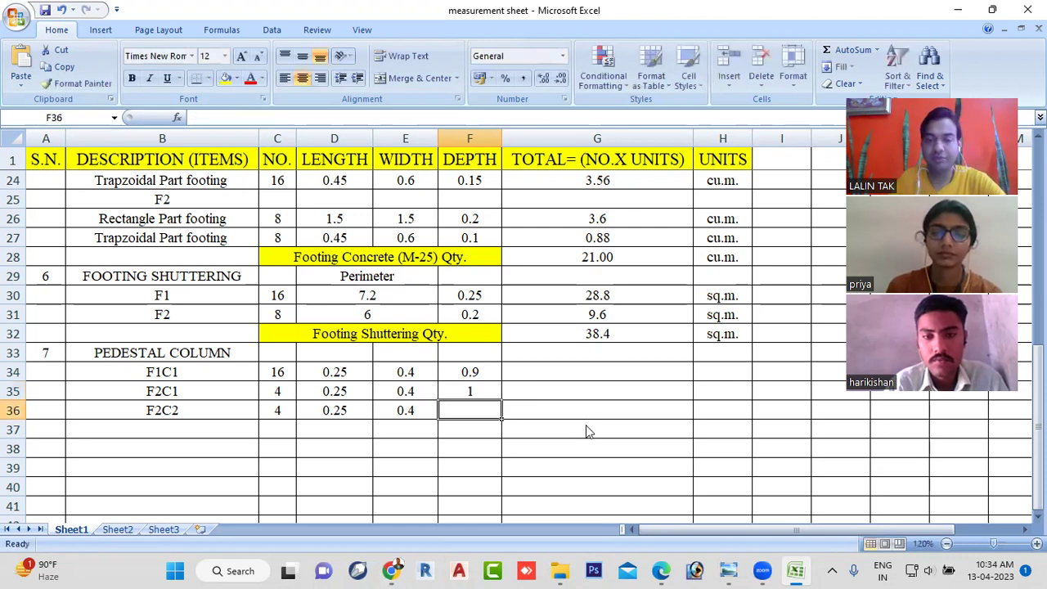
{"action": "left_click", "coordinate": [497, 397]}
{"action": "left_click_drag", "start_coordinate": [499, 399], "coordinate": [500, 411]}
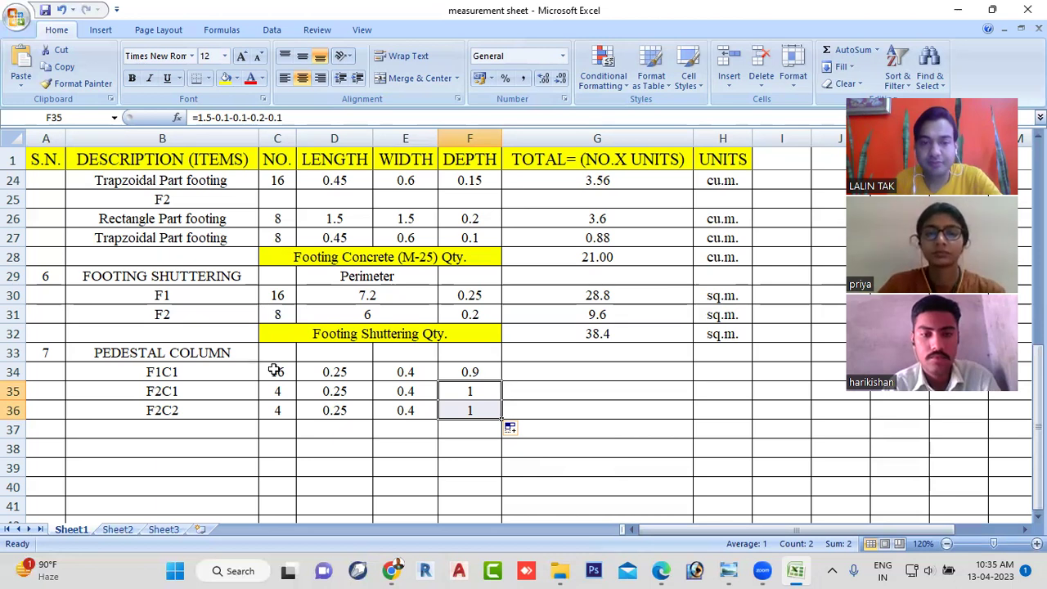
{"action": "double_click", "coordinate": [536, 375]}
{"action": "type", "text": "="}
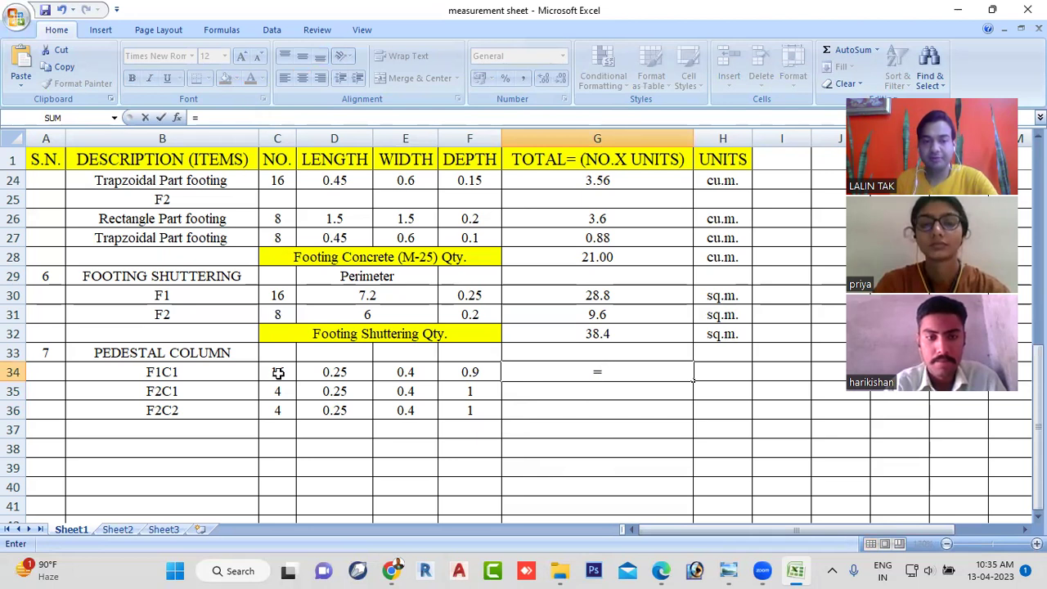
Step: Enter =C34*D34*E34*F34 in G34, giving the F1C1 quantity of 1.44
{"action": "left_click", "coordinate": [278, 373]}
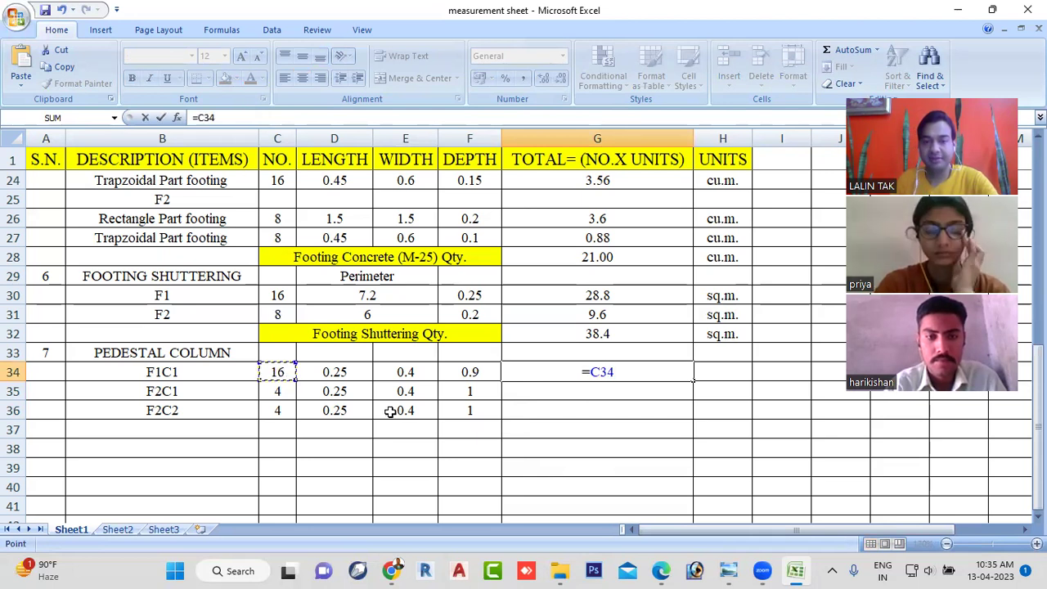
{"action": "type", "text": "*"}
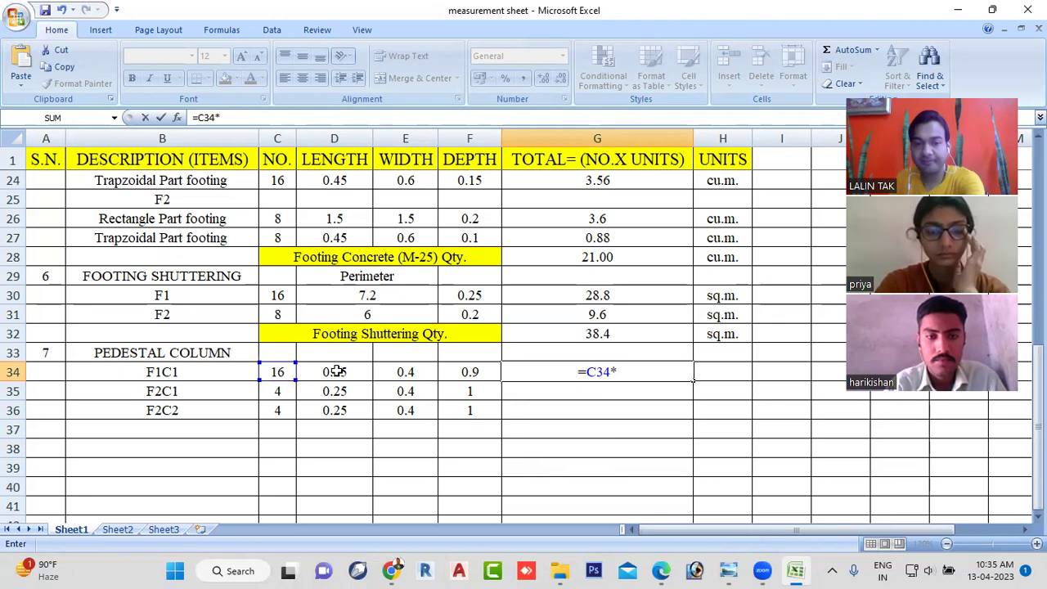
{"action": "left_click", "coordinate": [337, 373]}
{"action": "type", "text": "*"}
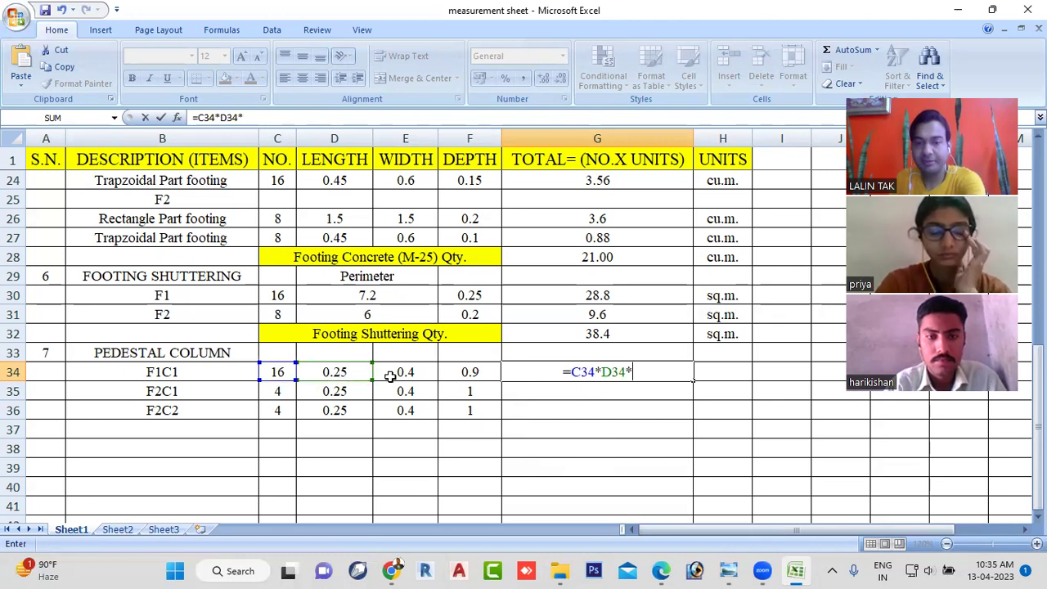
{"action": "left_click", "coordinate": [406, 372]}
{"action": "type", "text": "*"}
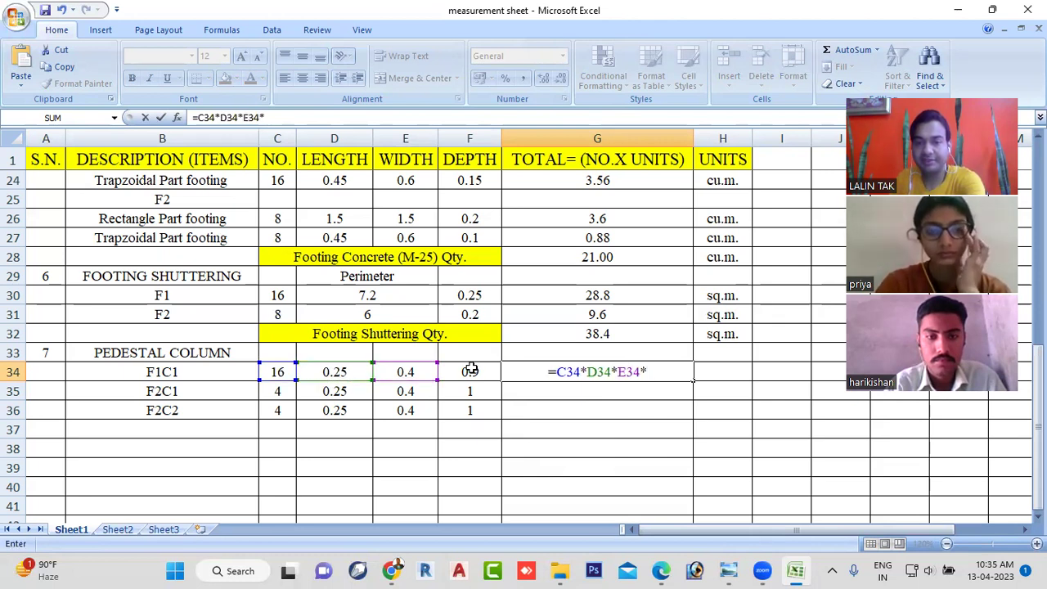
{"action": "left_click", "coordinate": [467, 371]}
{"action": "key", "text": "Return"}
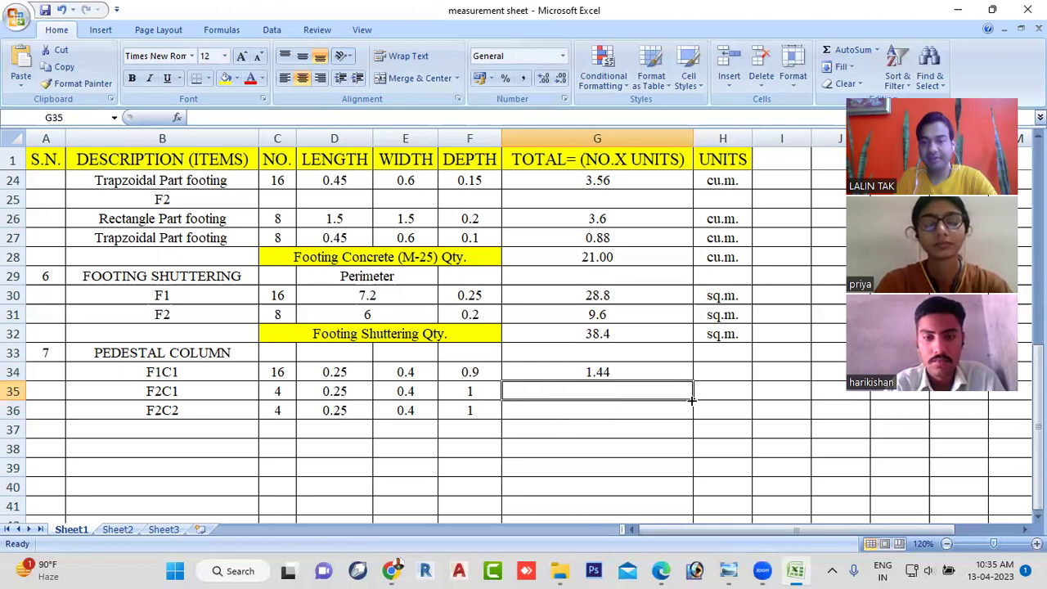
Step: Fill the G34 formula down to G36 so F2C1 and F2C2 show 0.4
{"action": "left_click_drag", "start_coordinate": [692, 398], "coordinate": [692, 418]}
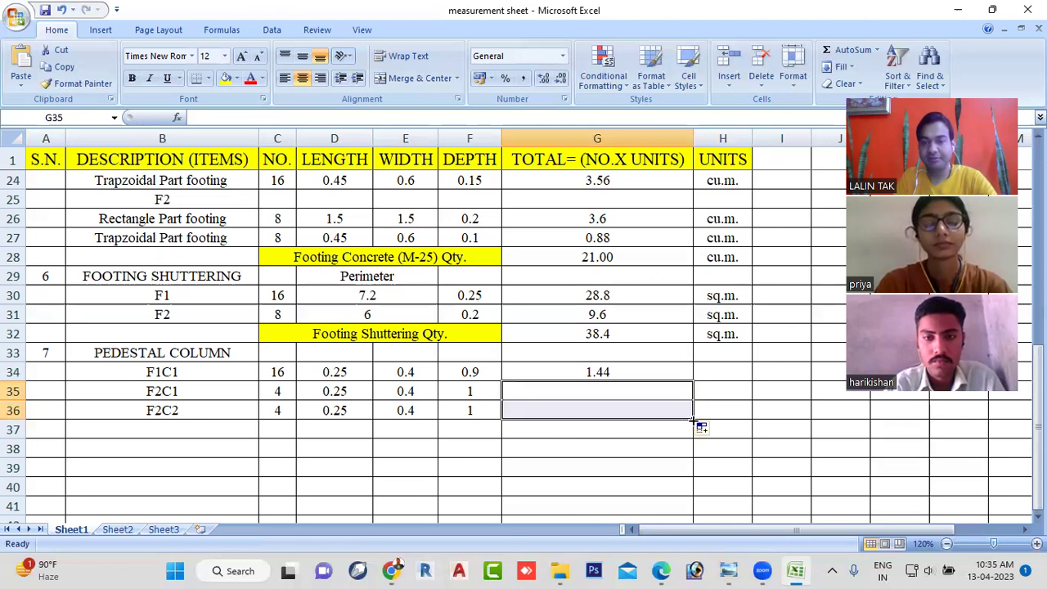
{"action": "left_click", "coordinate": [638, 375]}
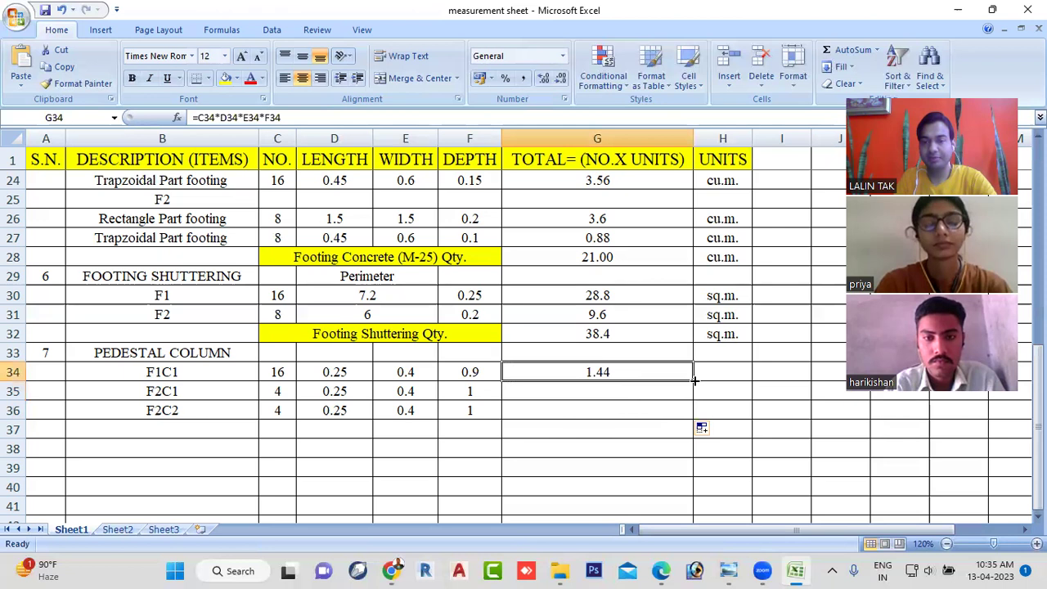
{"action": "left_click_drag", "start_coordinate": [694, 381], "coordinate": [694, 418]}
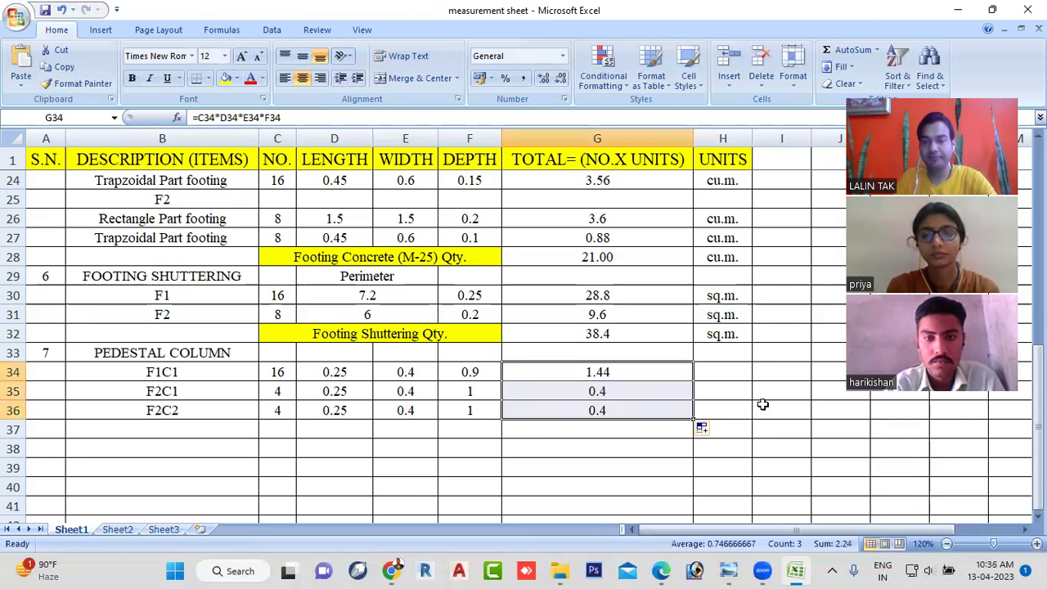
Step: Enter the unit cu.m. in H34
{"action": "left_click", "coordinate": [723, 372]}
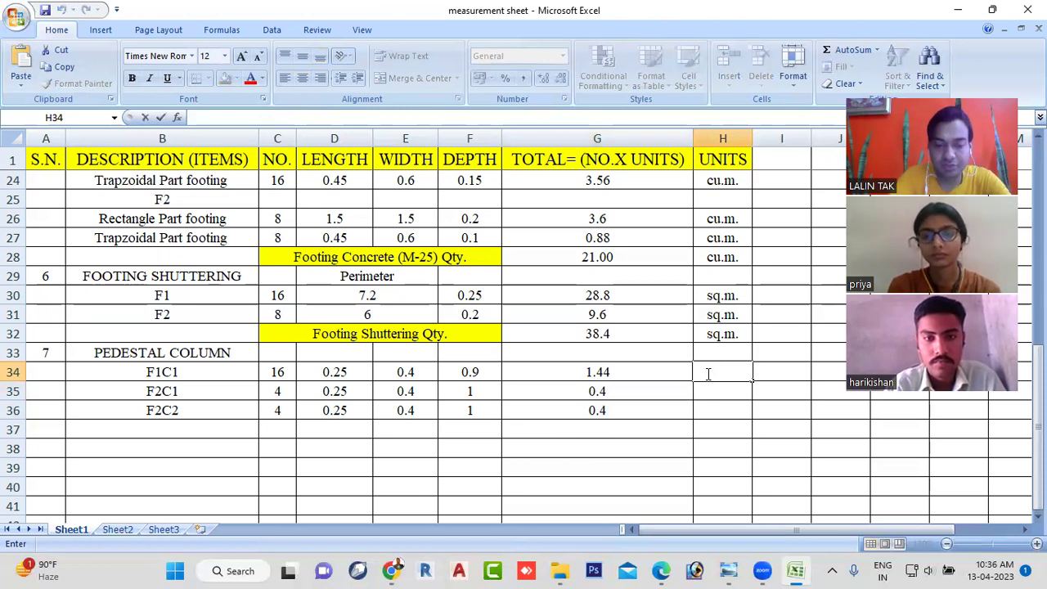
{"action": "type", "text": "CU.m."}
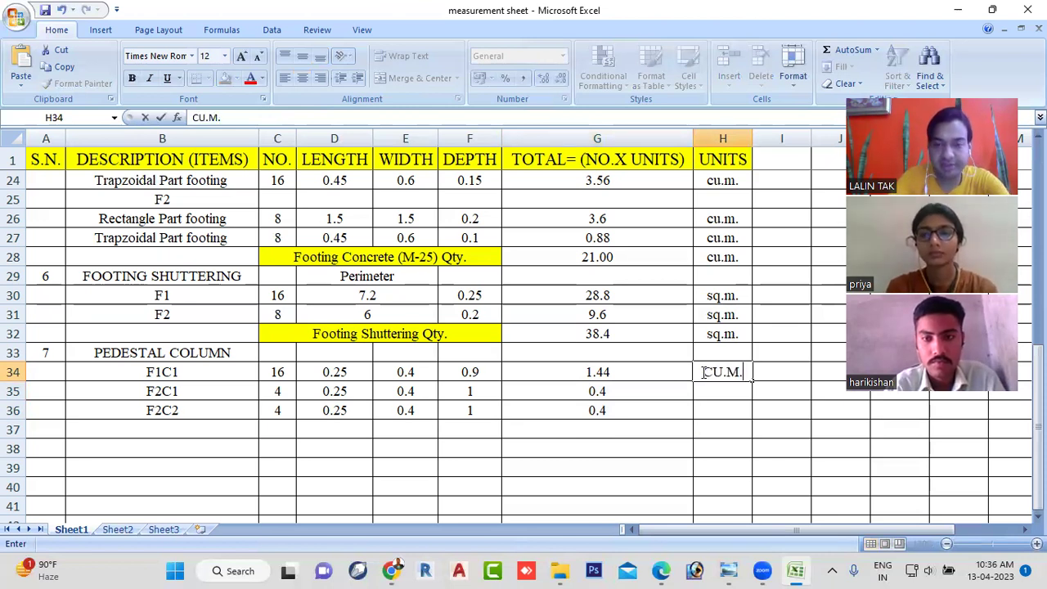
{"action": "key", "text": "BackSpace"}
{"action": "key", "text": "BackSpace"}
{"action": "key", "text": "BackSpace"}
{"action": "key", "text": "BackSpace"}
{"action": "key", "text": "BackSpace"}
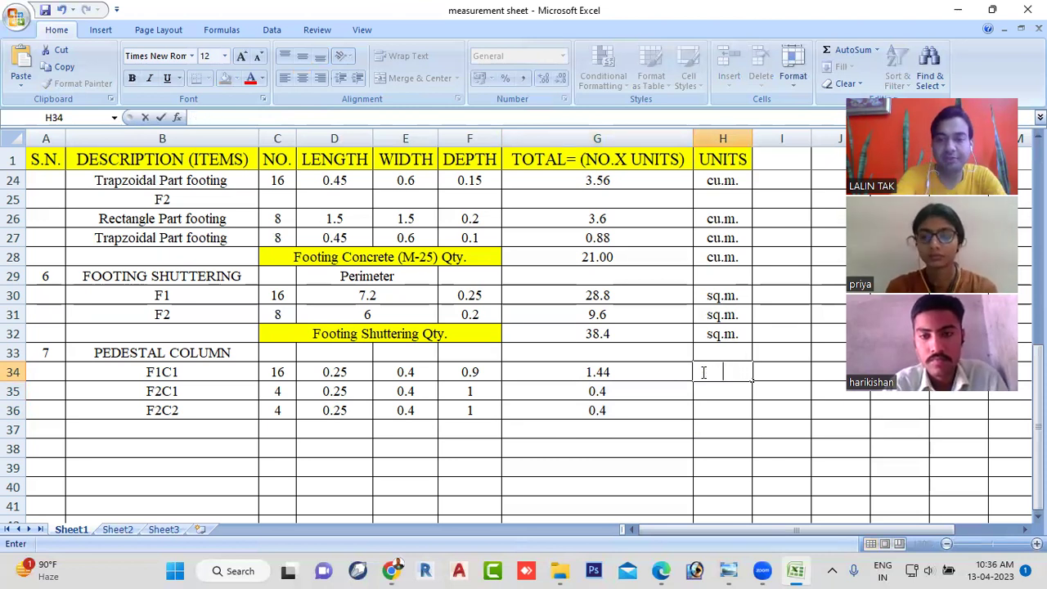
{"action": "type", "text": "c"}
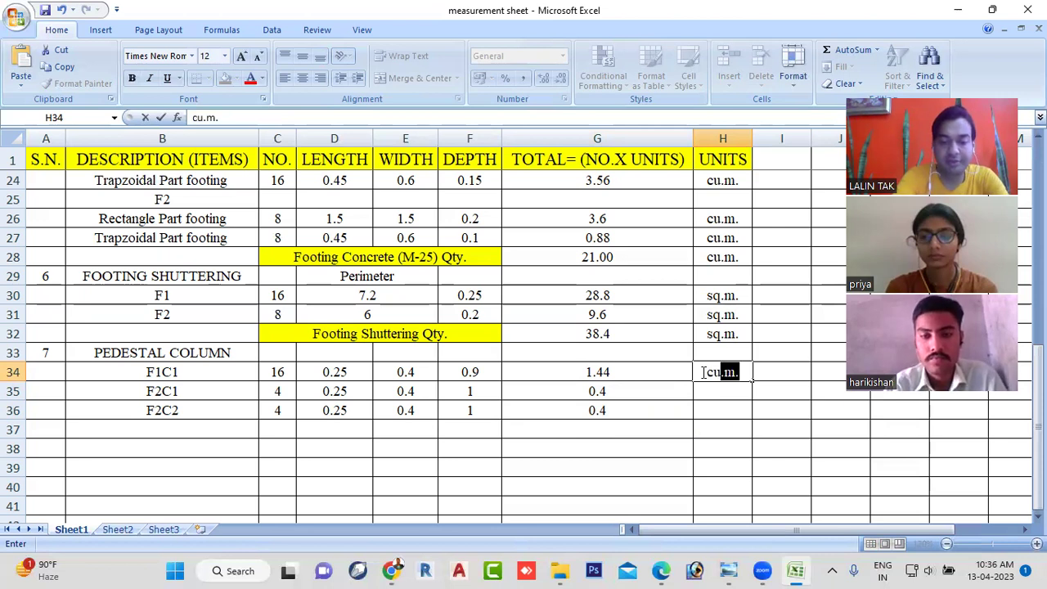
{"action": "type", "text": "u.m."}
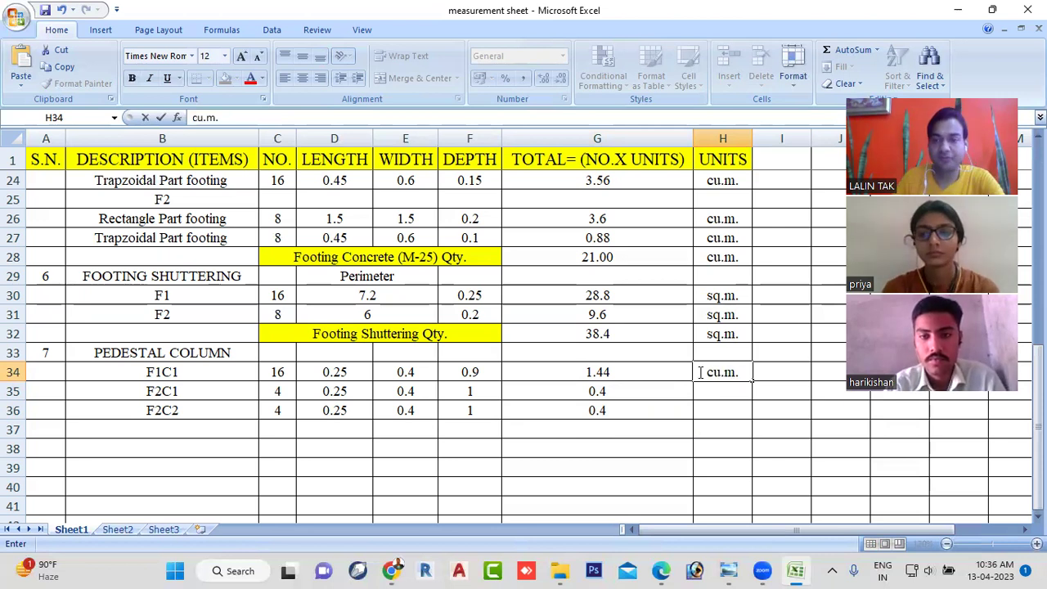
{"action": "left_click", "coordinate": [591, 436]}
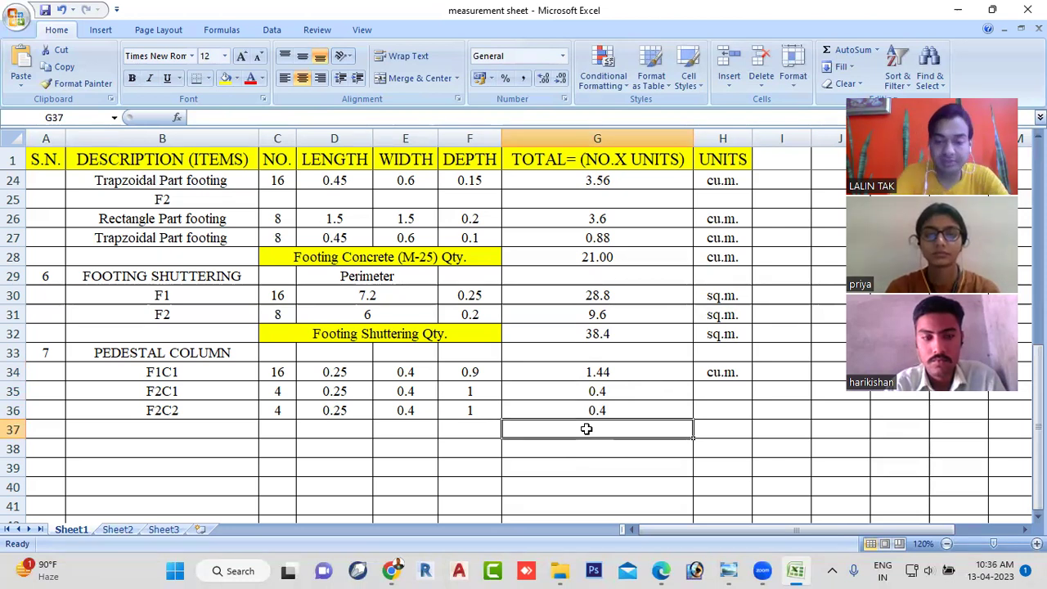
Step: Sum G34:G36 to 2.24 in G37 and fill cu.m. down through H37
{"action": "key", "text": "alt+equal"}
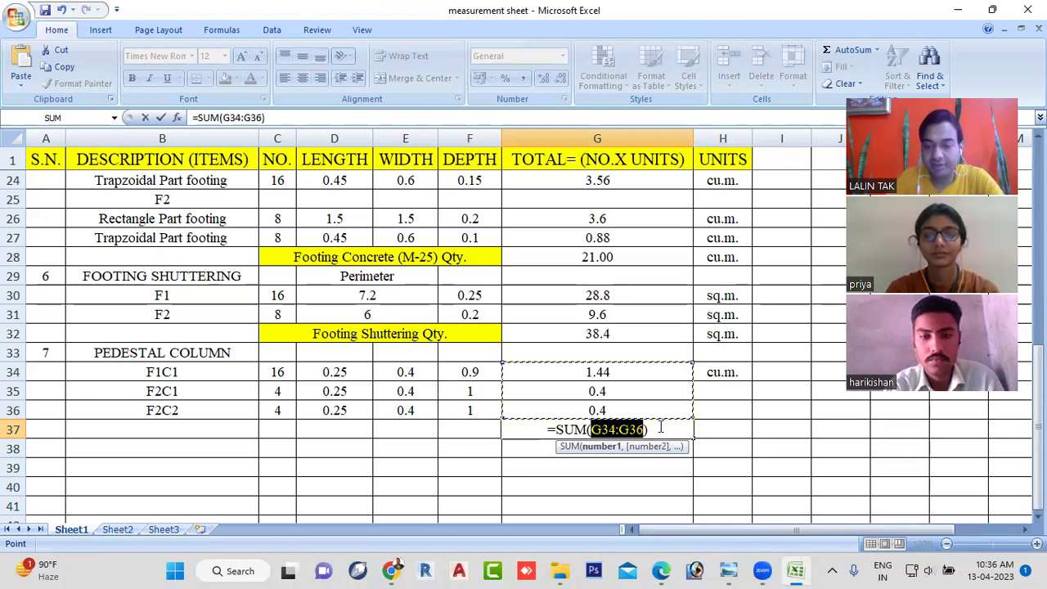
{"action": "key", "text": "Return"}
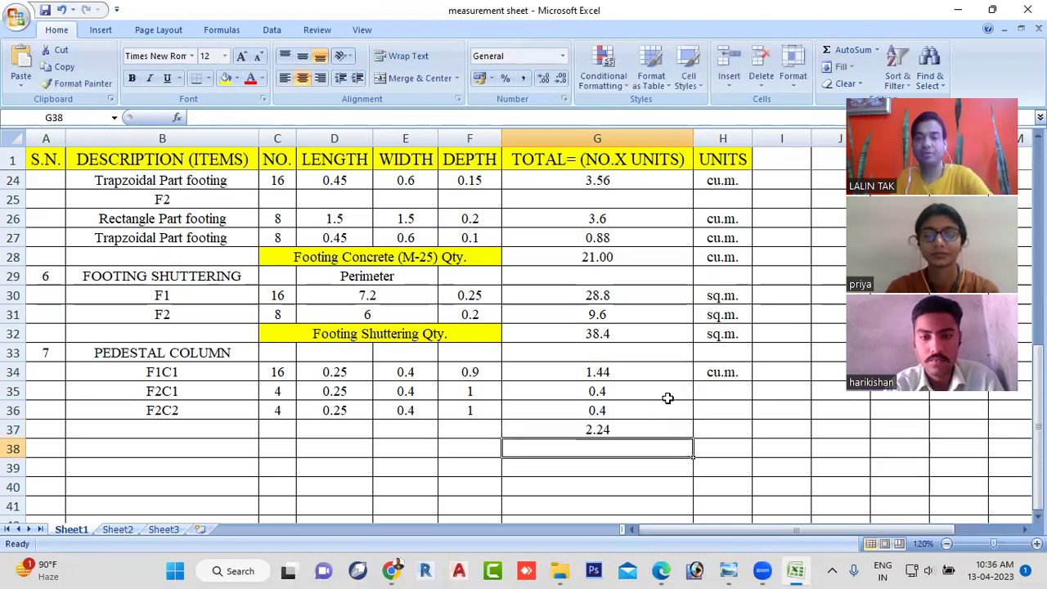
{"action": "left_click", "coordinate": [729, 370]}
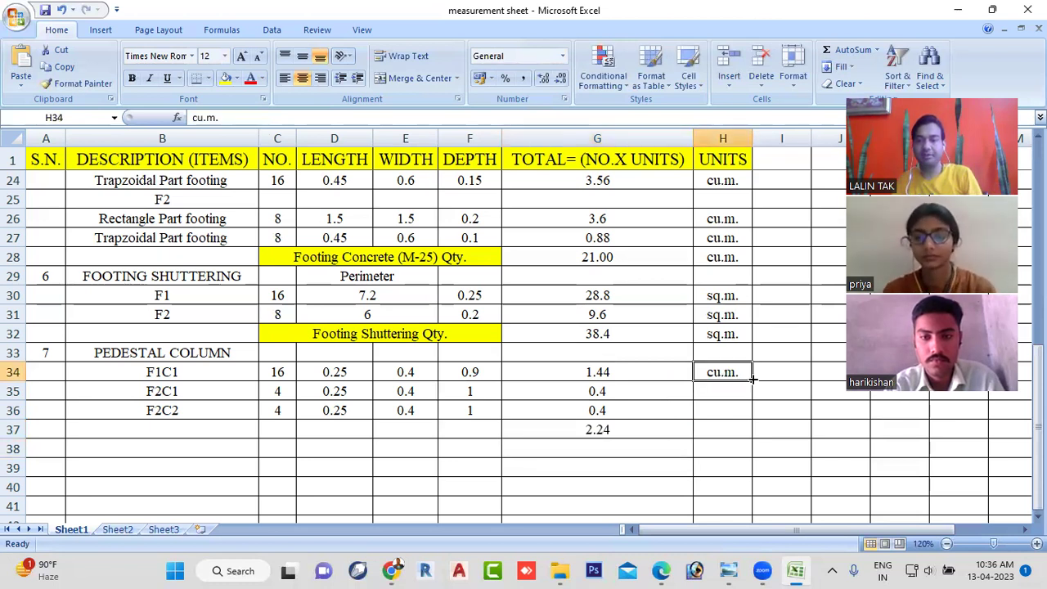
{"action": "left_click_drag", "start_coordinate": [752, 378], "coordinate": [753, 439]}
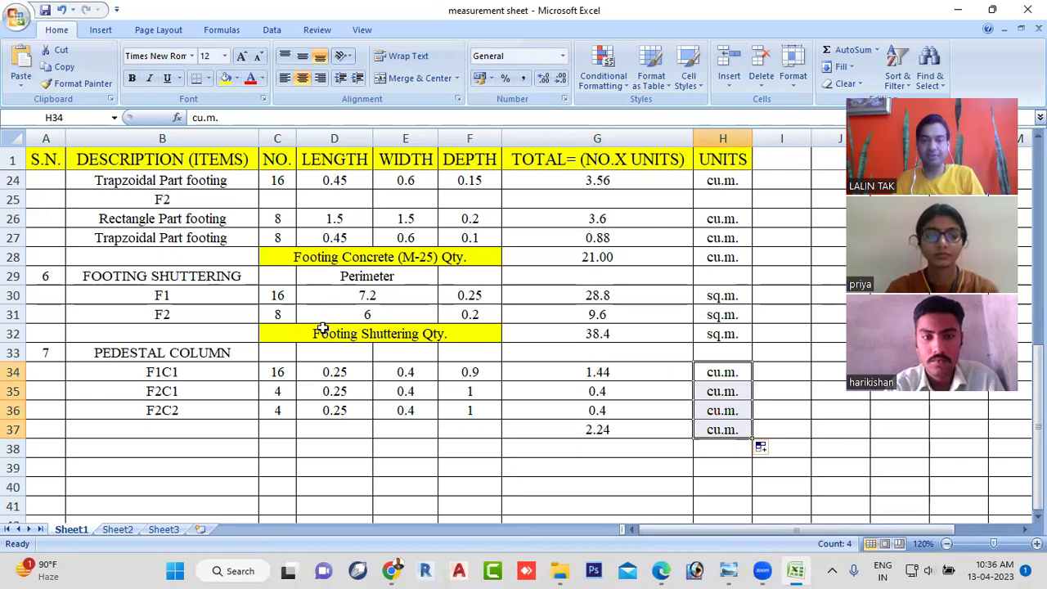
Step: Copy the yellow Footing Shuttering Qty. label from C32 into C37:F37
{"action": "left_click", "coordinate": [323, 329]}
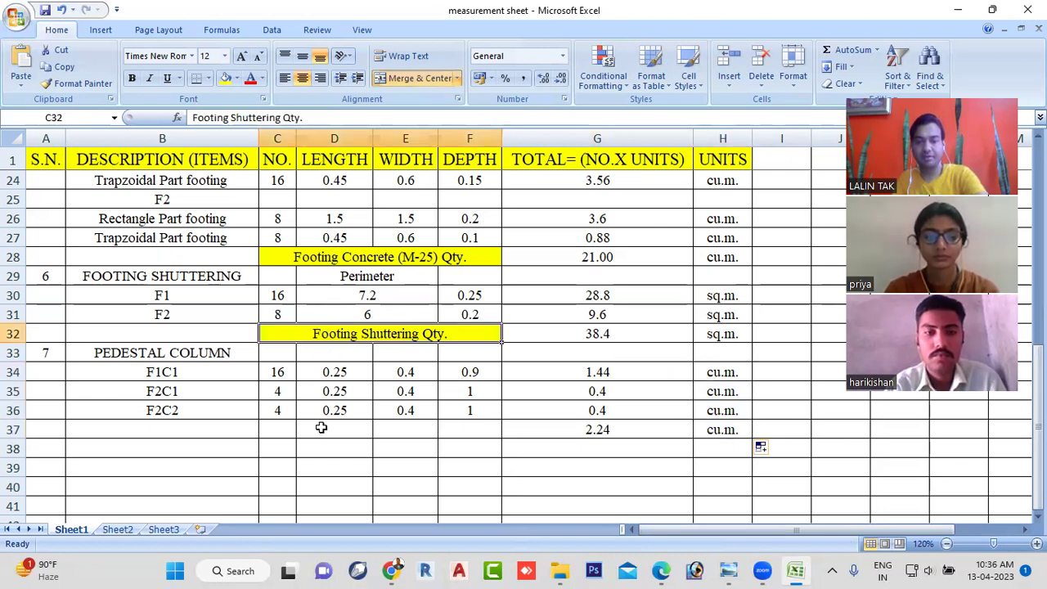
{"action": "key", "text": "ctrl+c"}
{"action": "mouse_move", "coordinate": [279, 432]}
{"action": "left_mouse_down"}
{"action": "mouse_move", "coordinate": [400, 444]}
{"action": "mouse_move", "coordinate": [461, 429]}
{"action": "left_mouse_up"}
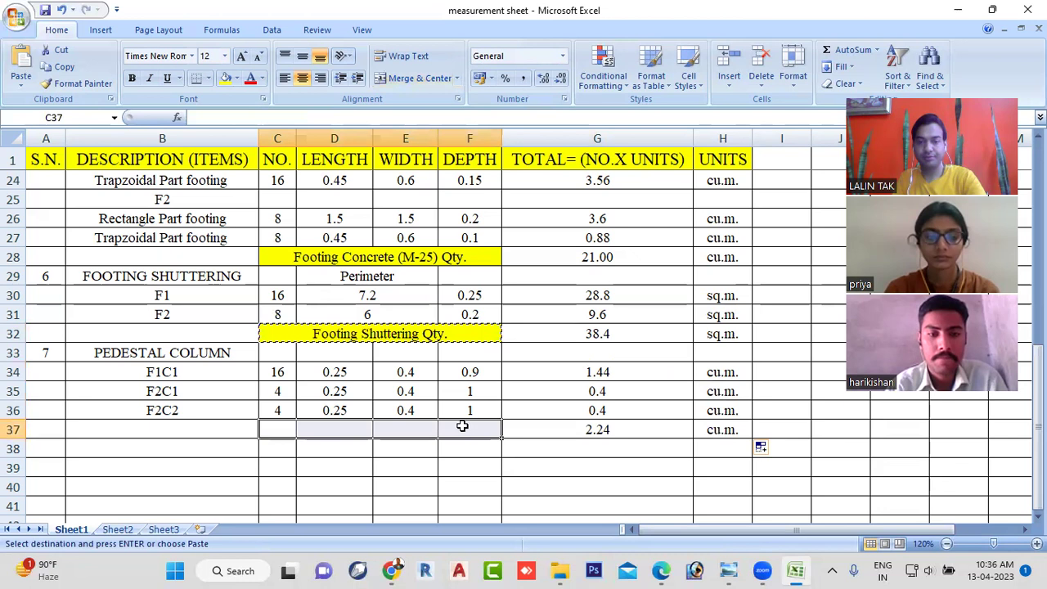
{"action": "key", "text": "ctrl+v"}
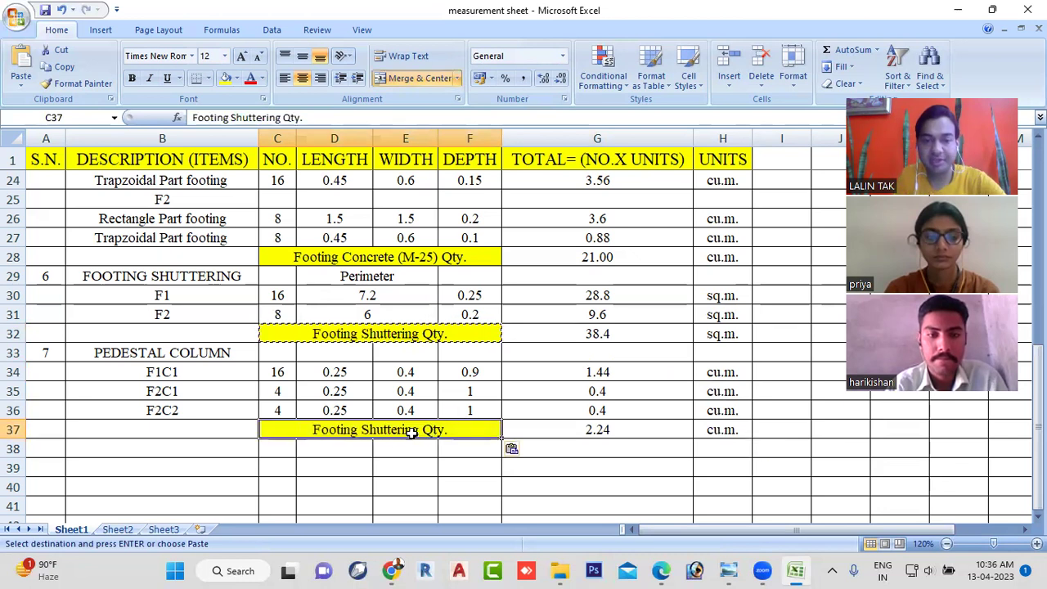
Step: Edit the pasted C37 label to read Pedestal column Qty
{"action": "double_click", "coordinate": [414, 429]}
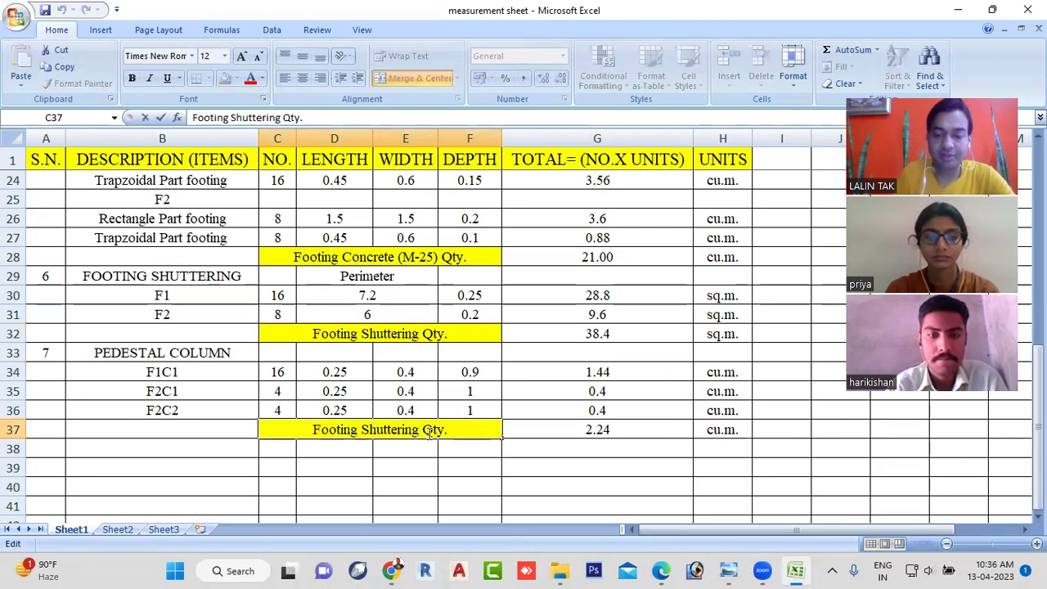
{"action": "key", "text": "BackSpace"}
{"action": "key", "text": "BackSpace"}
{"action": "key", "text": "BackSpace"}
{"action": "key", "text": "BackSpace"}
{"action": "key", "text": "BackSpace"}
{"action": "key", "text": "BackSpace"}
{"action": "key", "text": "BackSpace"}
{"action": "key", "text": "BackSpace"}
{"action": "key", "text": "BackSpace"}
{"action": "key", "text": "BackSpace"}
{"action": "key", "text": "BackSpace"}
{"action": "key", "text": "BackSpace"}
{"action": "key", "text": "BackSpace"}
{"action": "key", "text": "BackSpace"}
{"action": "key", "text": "BackSpace"}
{"action": "key", "text": "BackSpace"}
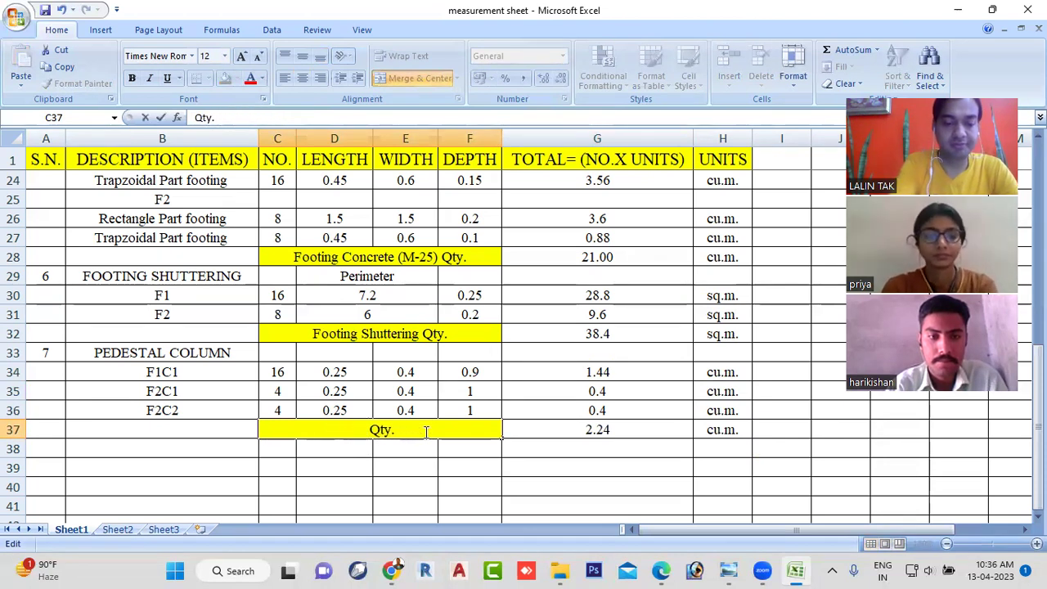
{"action": "type", "text": "P "}
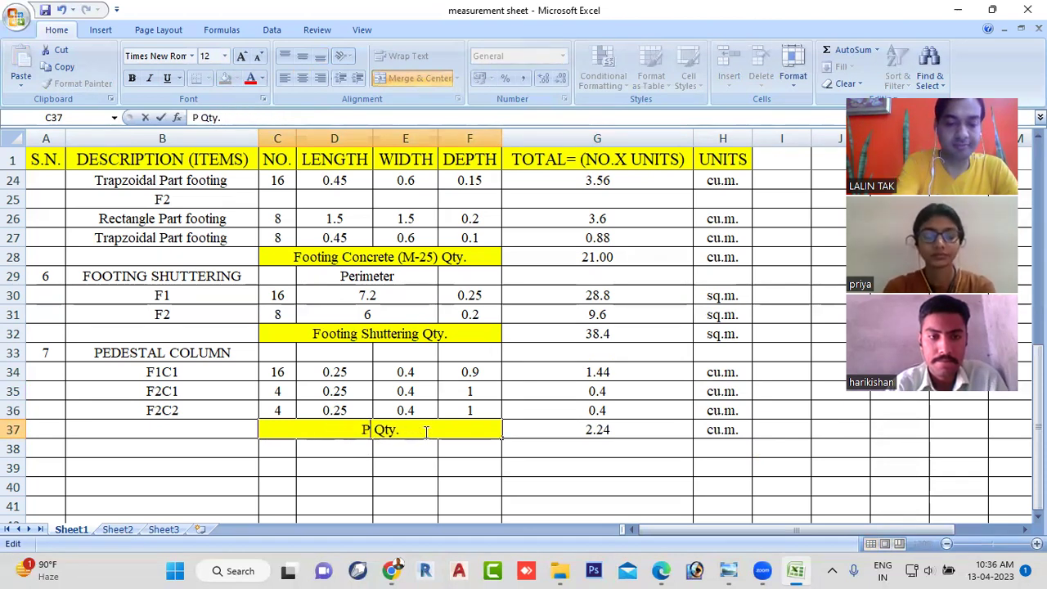
{"action": "type", "text": "eds"}
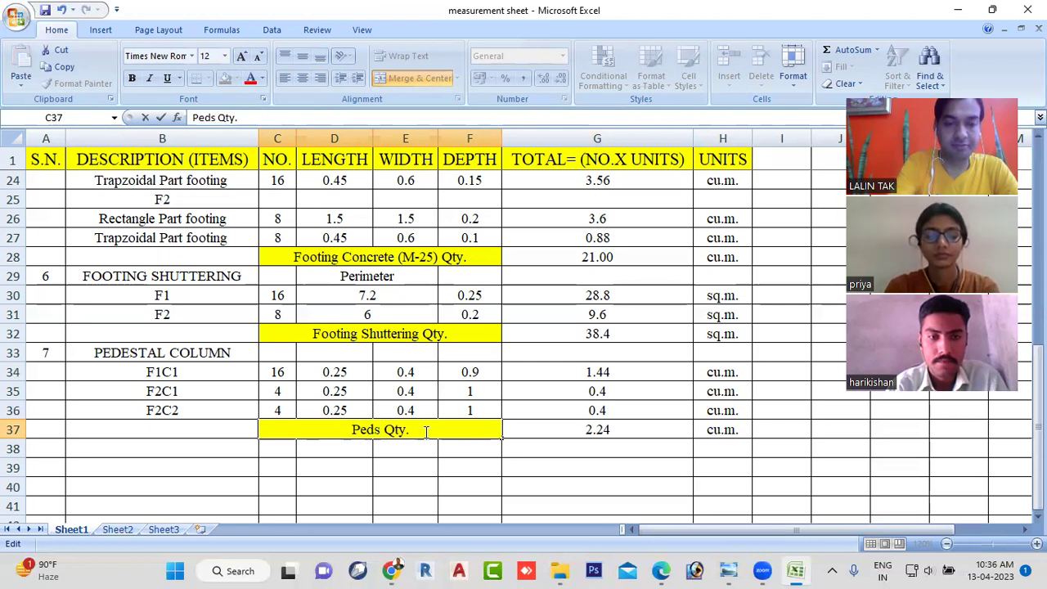
{"action": "key", "text": "BackSpace"}
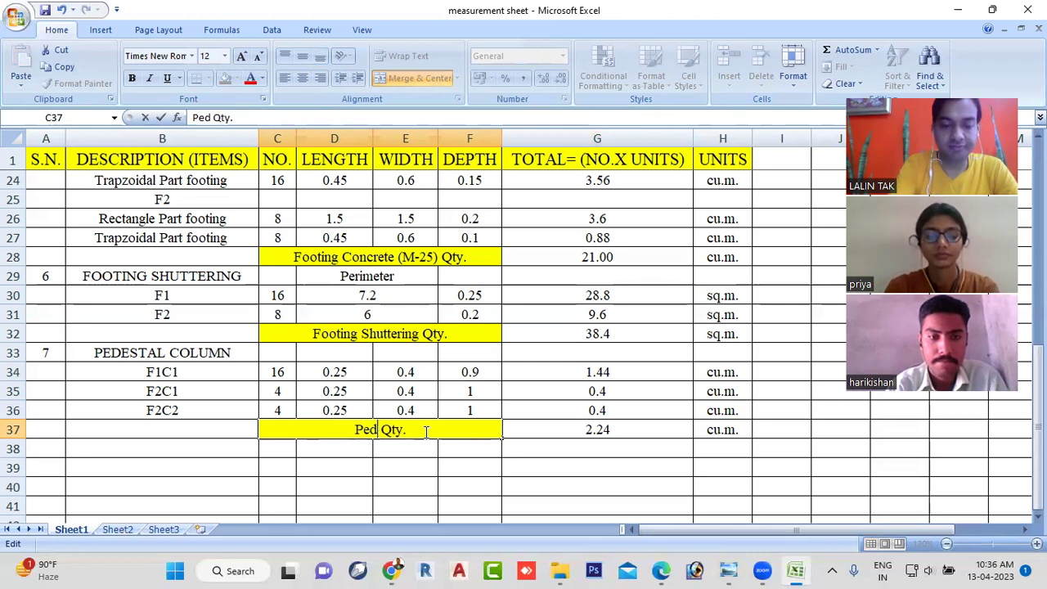
{"action": "type", "text": "estal "}
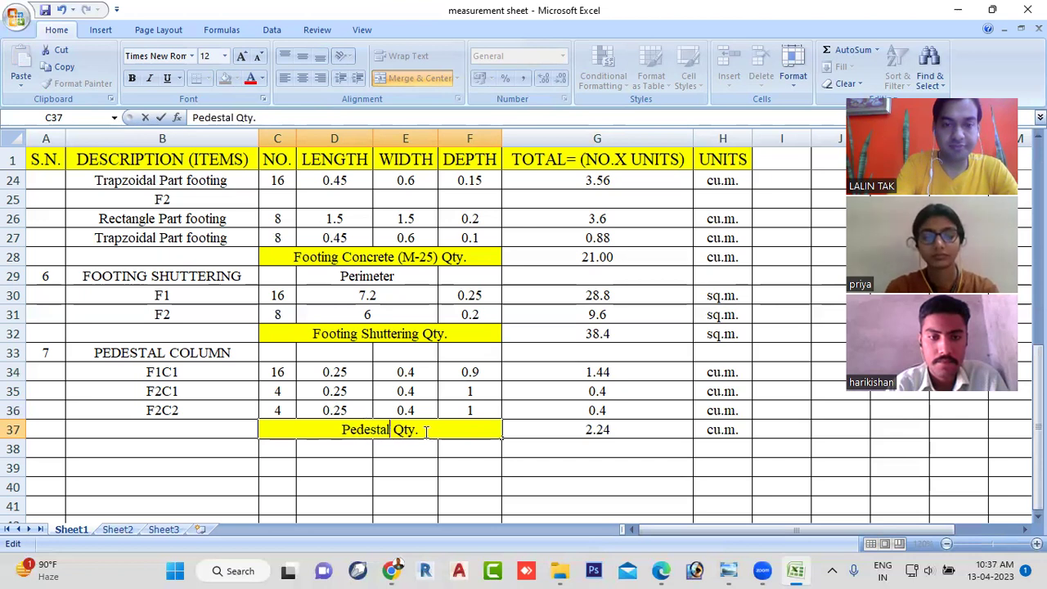
{"action": "type", "text": "column"}
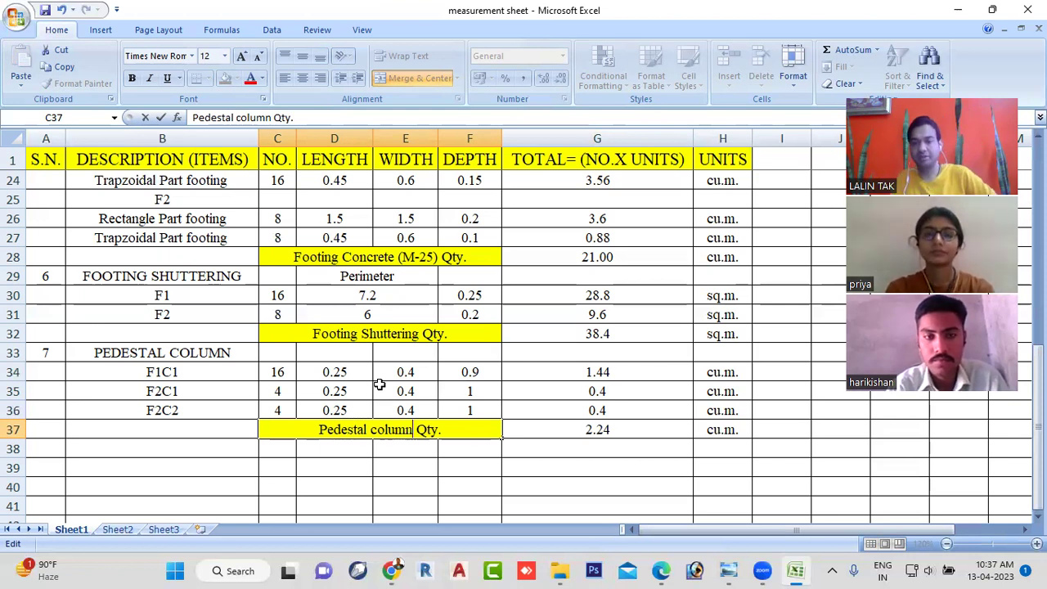
Step: Enter item number 8 in A38 and the description PEDESTAL COLUMN SHUTTERING in B38
{"action": "double_click", "coordinate": [50, 452]}
{"action": "type", "text": "8."}
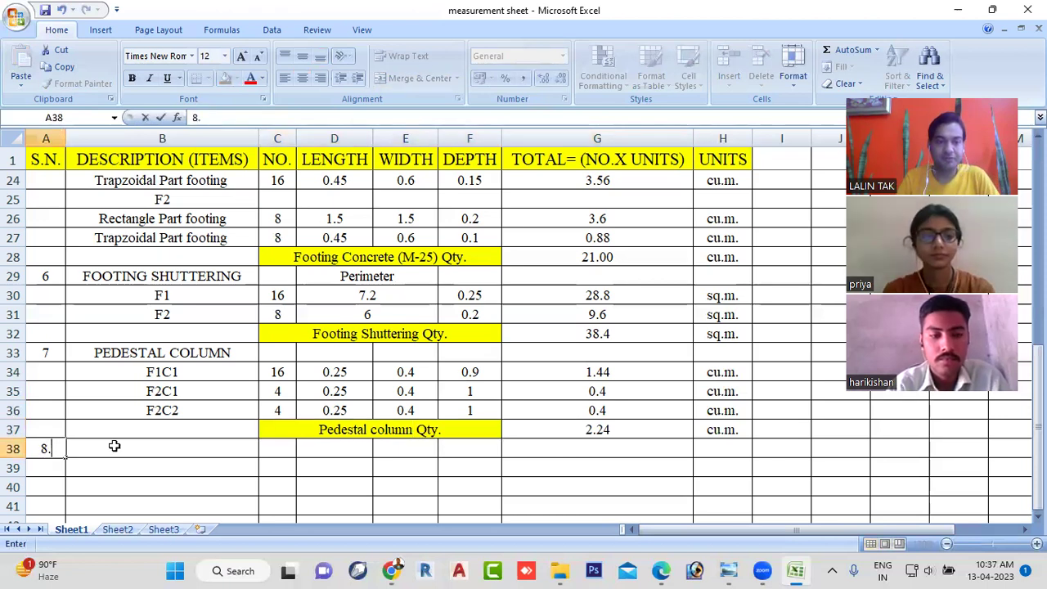
{"action": "left_click", "coordinate": [114, 446]}
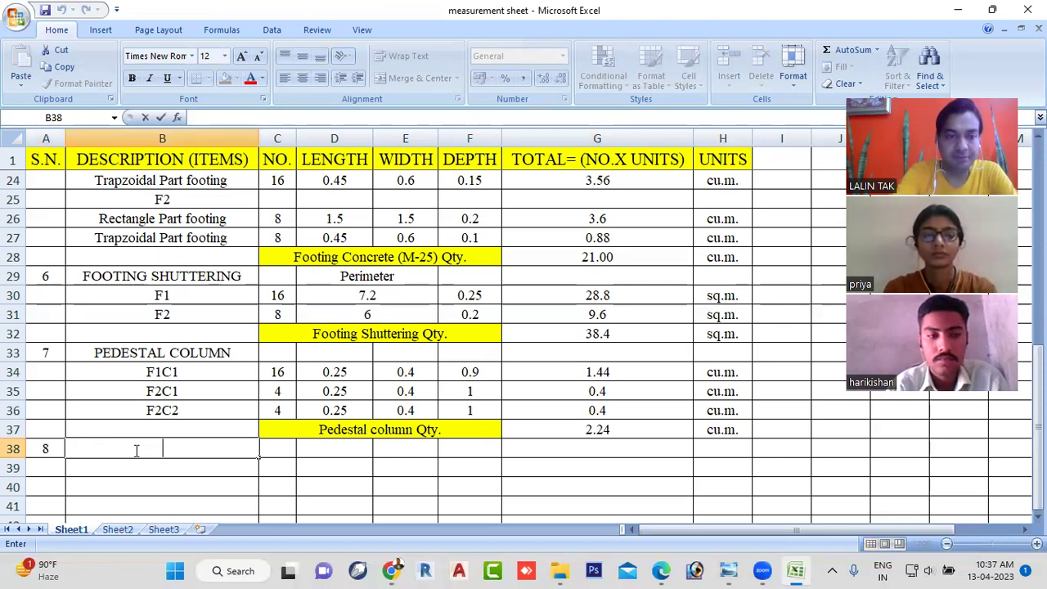
{"action": "type", "text": "PEDESTAL"}
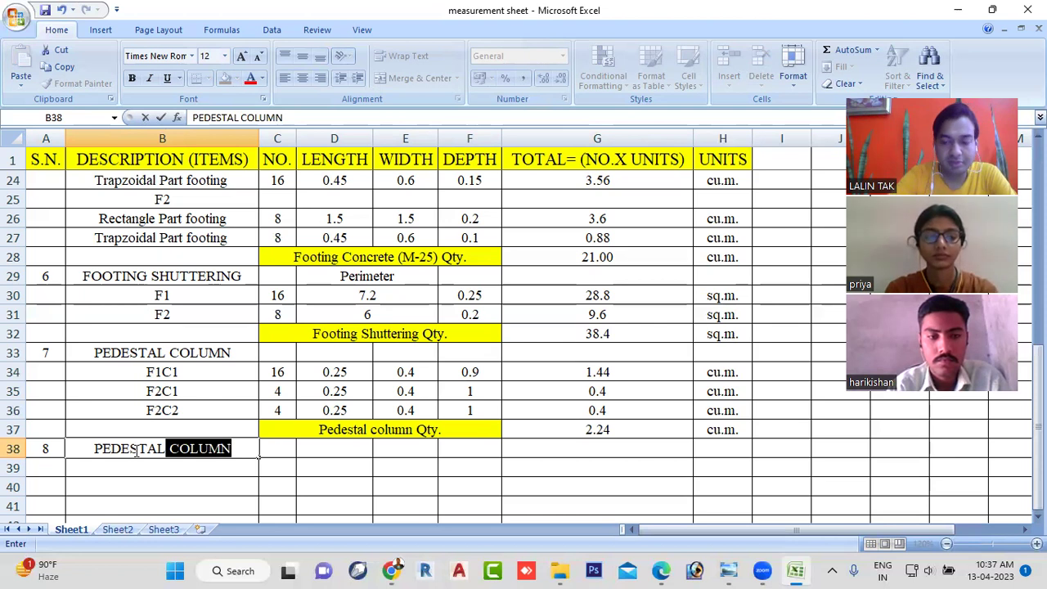
{"action": "key", "text": "Tab"}
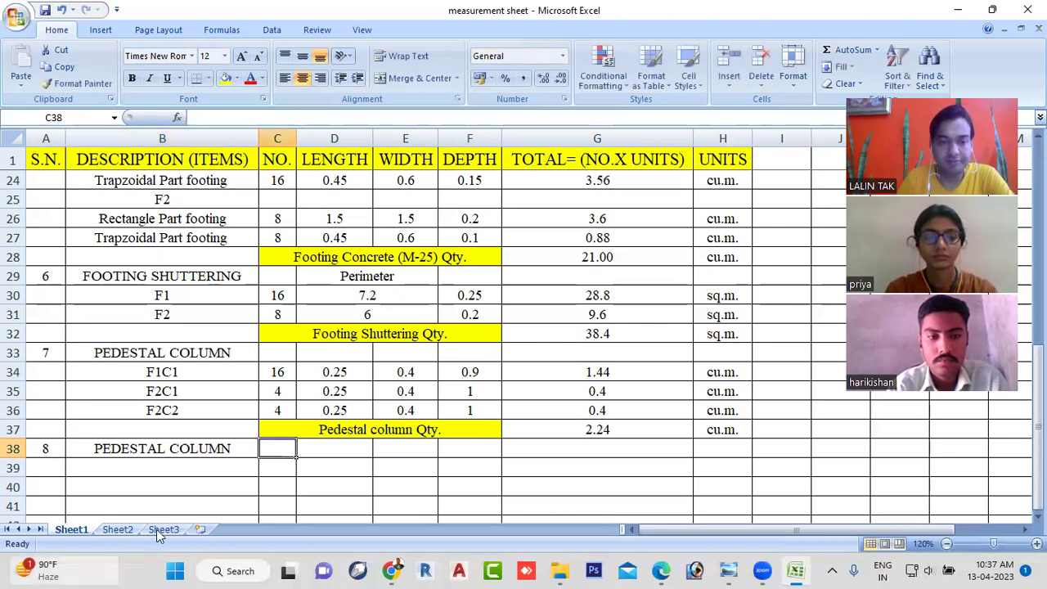
{"action": "left_click", "coordinate": [230, 448]}
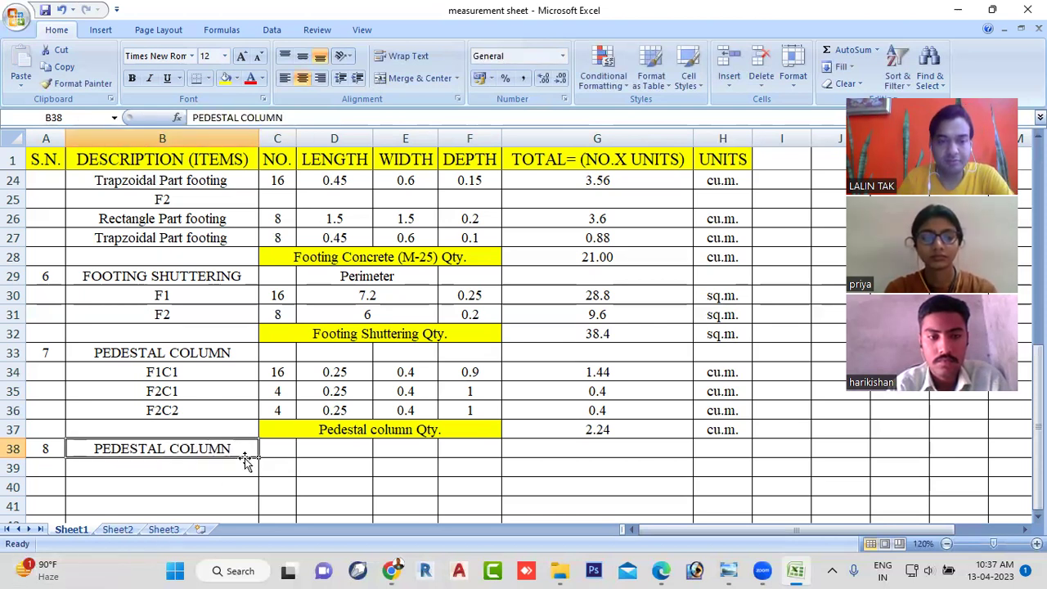
{"action": "double_click", "coordinate": [233, 449]}
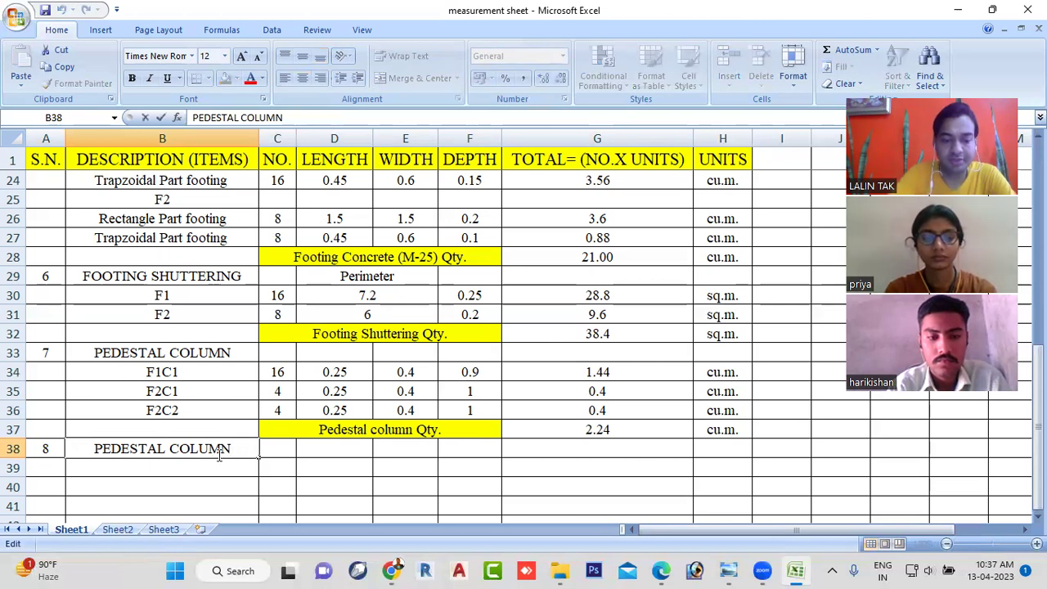
{"action": "type", "text": "SHUTTERING"}
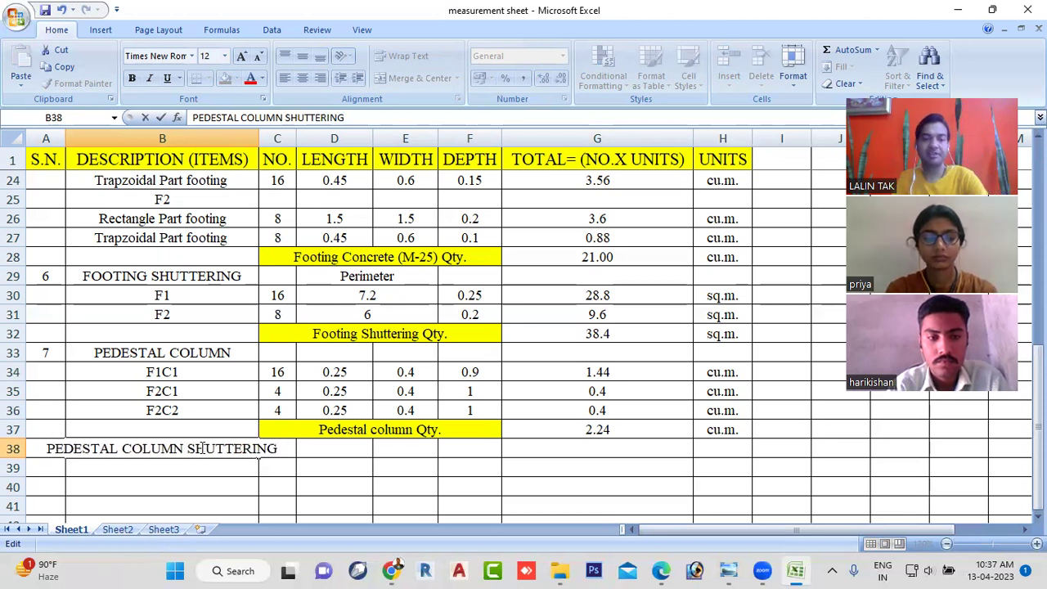
Step: Set the B38 description text to font size 10
{"action": "double_click", "coordinate": [201, 448]}
{"action": "left_click_drag", "start_coordinate": [276, 448], "coordinate": [49, 451]}
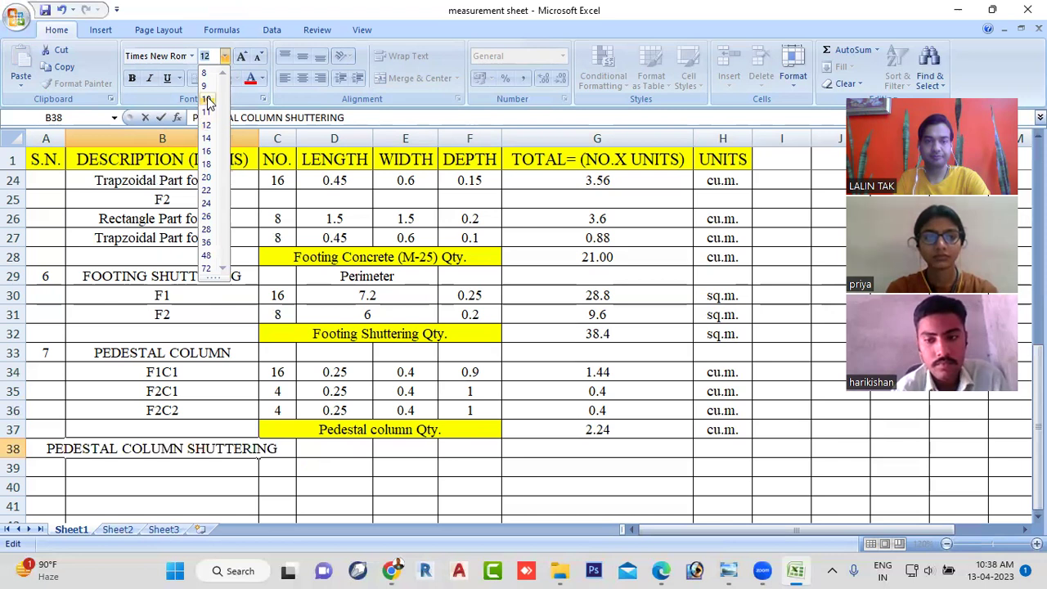
{"action": "left_click", "coordinate": [206, 98]}
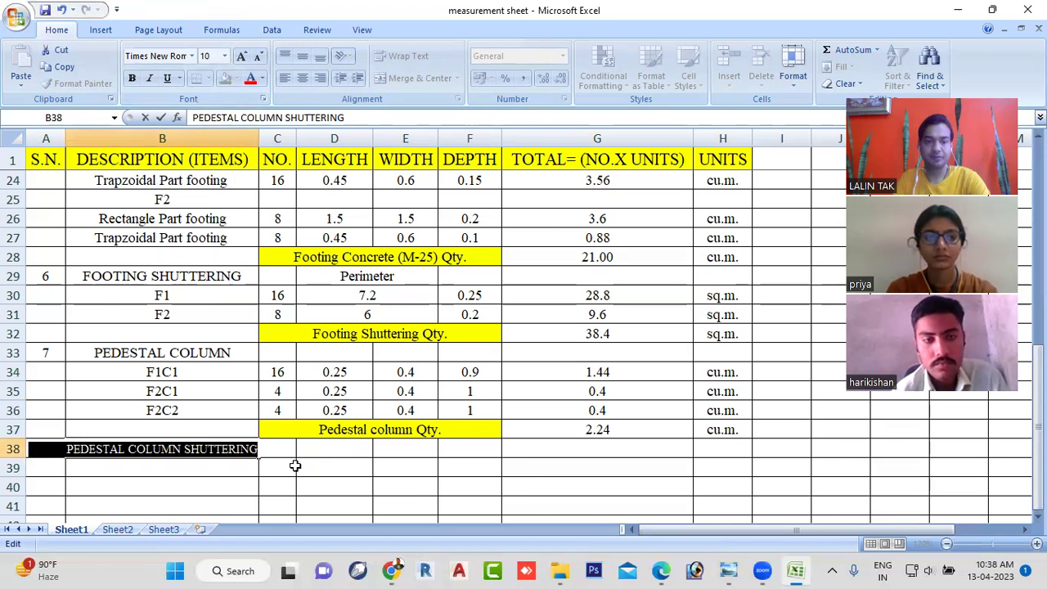
{"action": "left_click", "coordinate": [293, 464]}
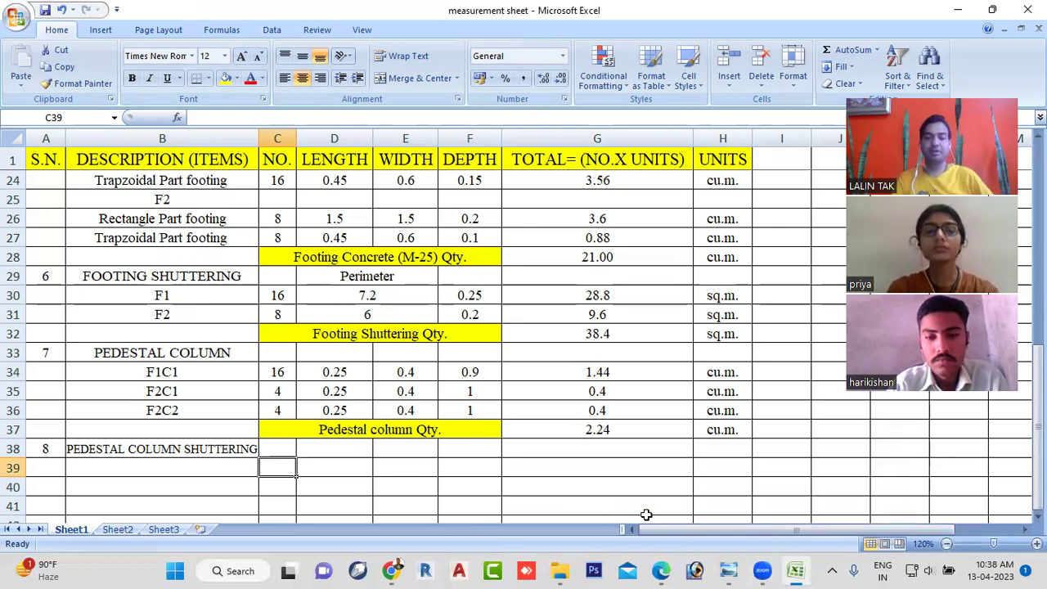
Step: View the site photo of pedestal columns boxed in steel shuttering, then return to Excel
{"action": "mouse_move", "coordinate": [728, 571]}
{"action": "left_click", "coordinate": [670, 489]}
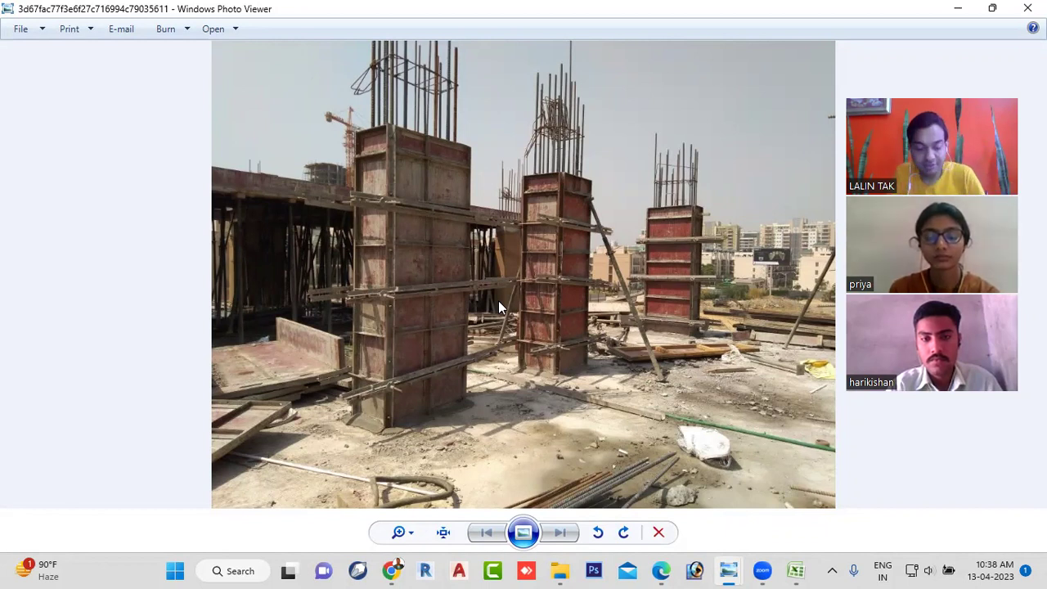
{"action": "mouse_move", "coordinate": [795, 570]}
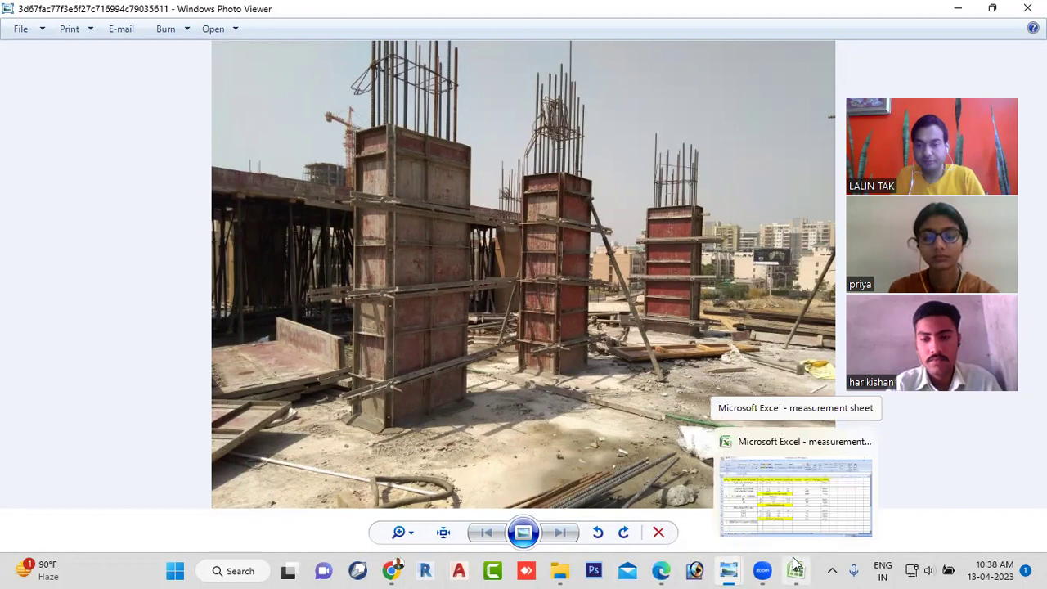
{"action": "left_click", "coordinate": [800, 501]}
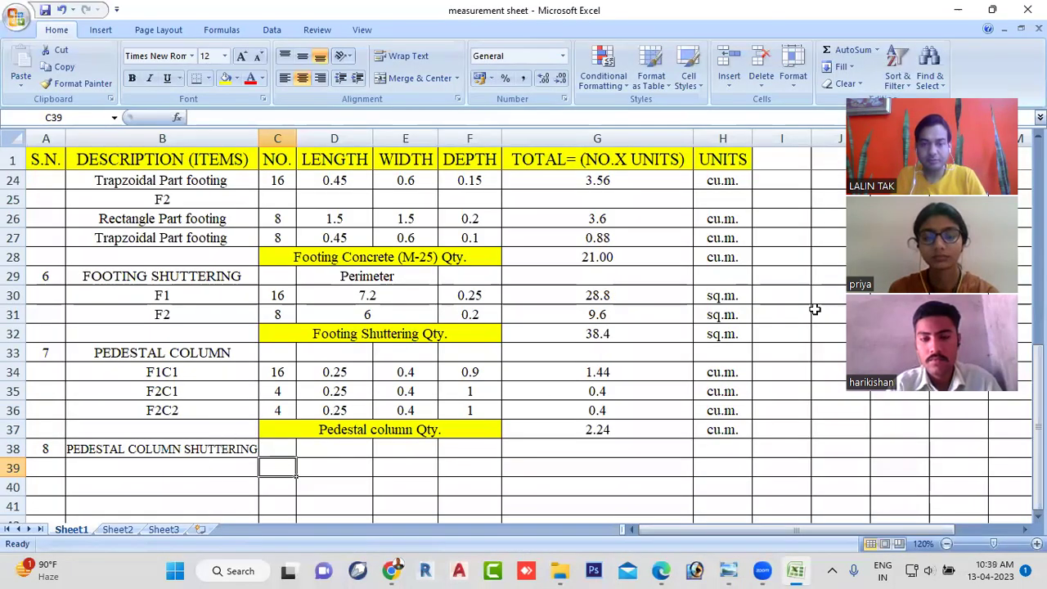
Step: Merge D38:E38 and enter the heading Perimeter
{"action": "scroll", "coordinate": [410, 426], "scroll_direction": "down", "scroll_amount": 1}
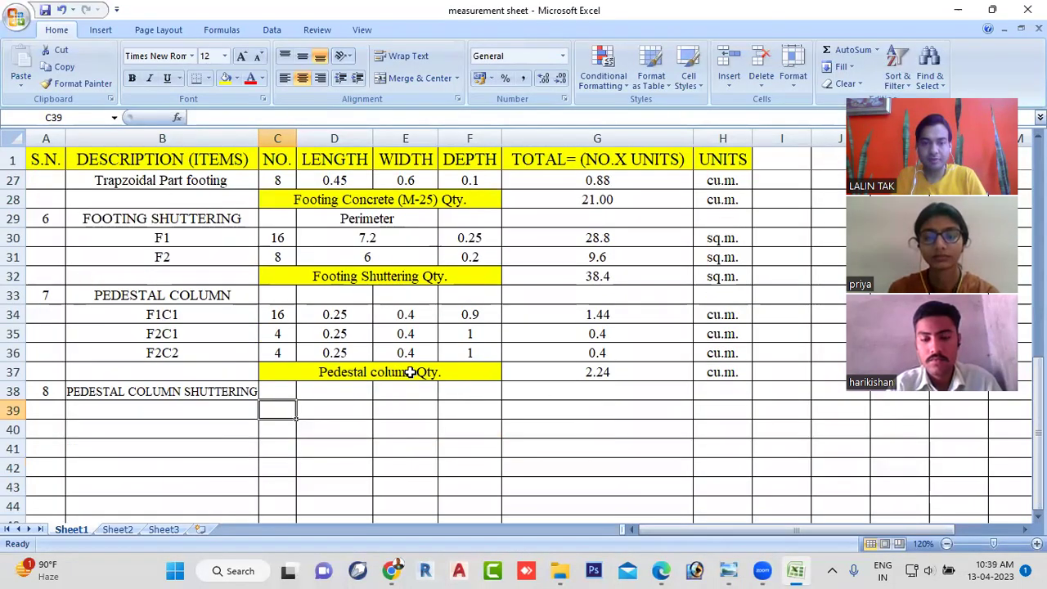
{"action": "scroll", "coordinate": [412, 385], "scroll_direction": "down", "scroll_amount": 2}
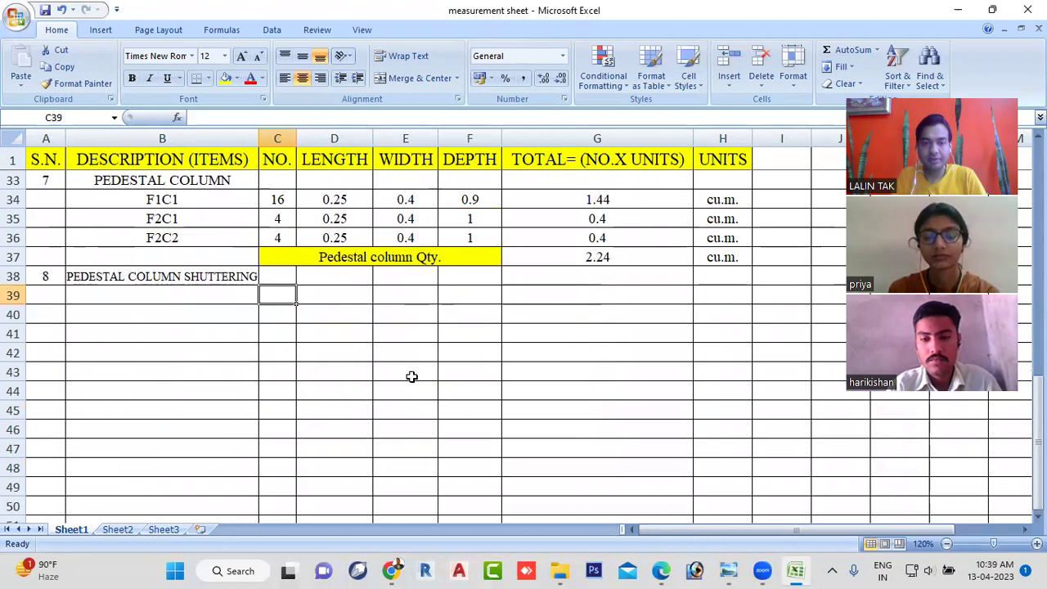
{"action": "left_click", "coordinate": [327, 273]}
{"action": "left_click_drag", "start_coordinate": [353, 273], "coordinate": [398, 275]}
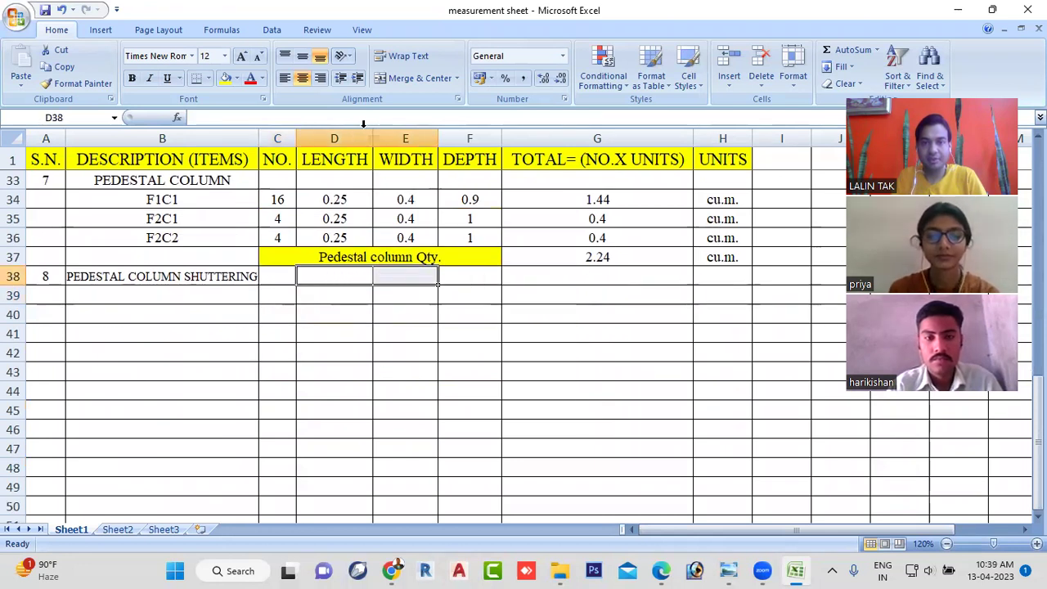
{"action": "left_click", "coordinate": [422, 81]}
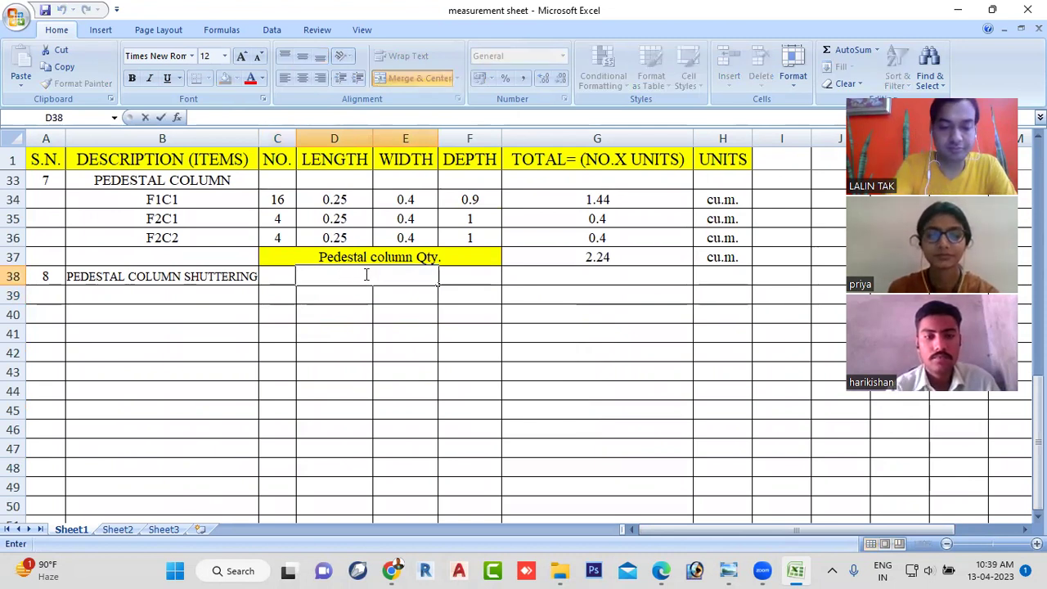
{"action": "type", "text": "Perimeter"}
{"action": "key", "text": "shift+Right"}
{"action": "key", "text": "shift+Right"}
{"action": "type", "text": "a"}
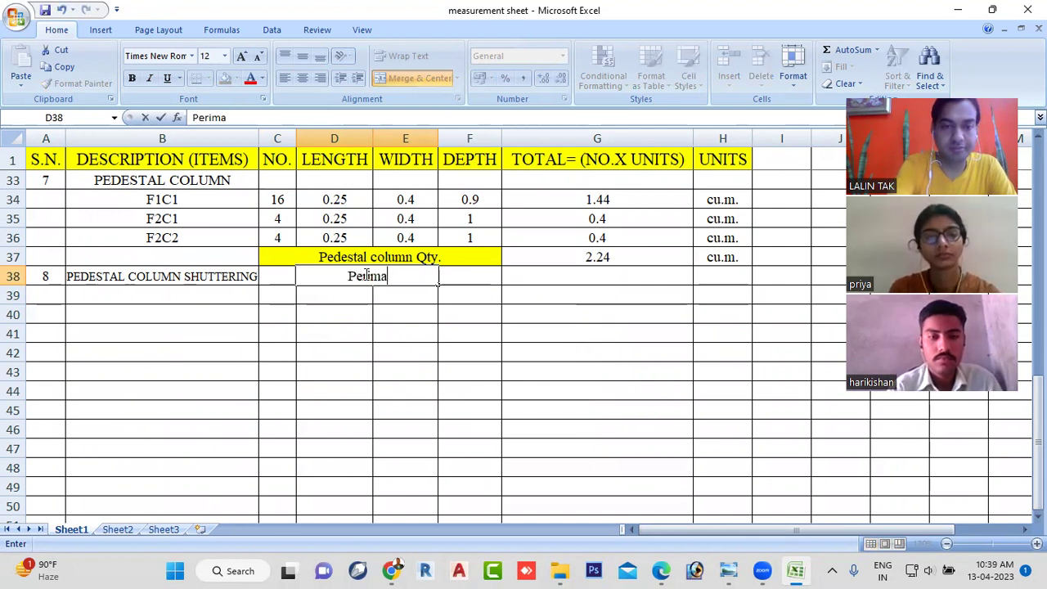
{"action": "key", "text": "BackSpace"}
{"action": "type", "text": "eter"}
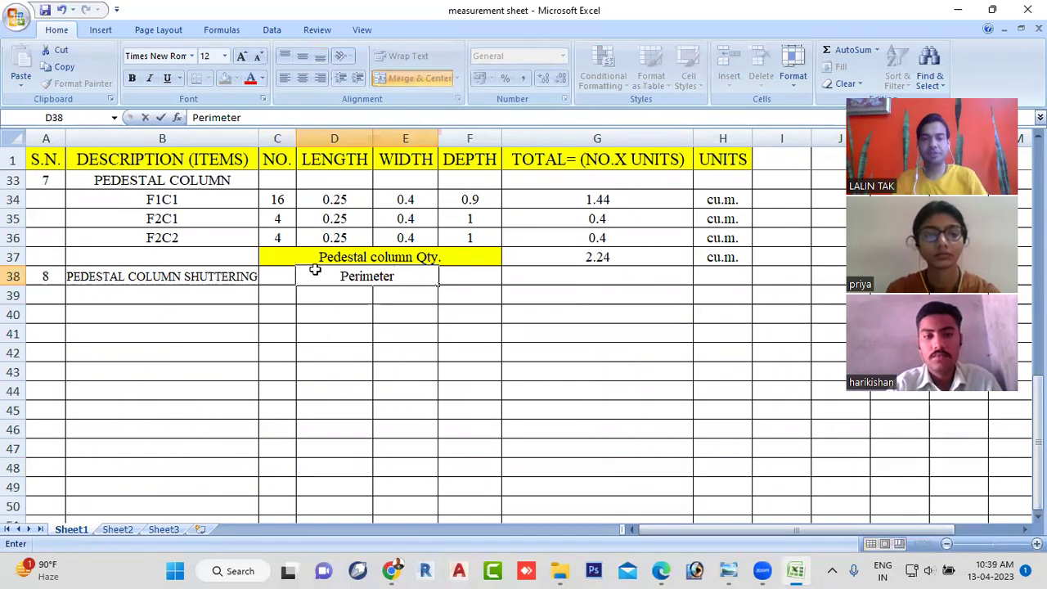
{"action": "left_click", "coordinate": [341, 302]}
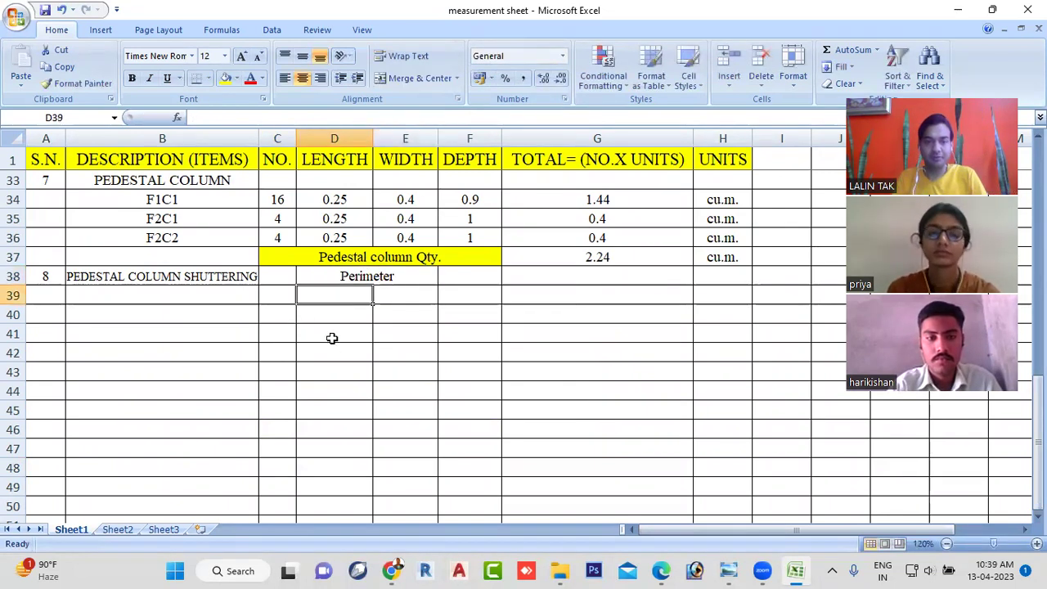
{"action": "left_click", "coordinate": [137, 200]}
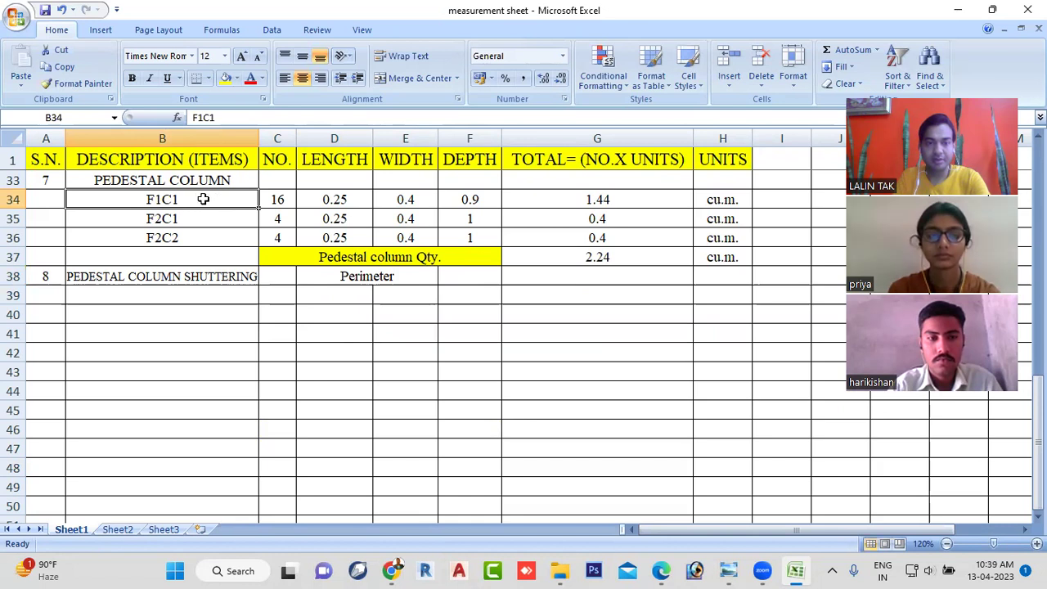
Step: Copy the F1C1, F2C1 and F2C2 labels from B34:B36 into B39:B41, undoing a misplaced paste
{"action": "left_click_drag", "start_coordinate": [90, 208], "coordinate": [104, 243]}
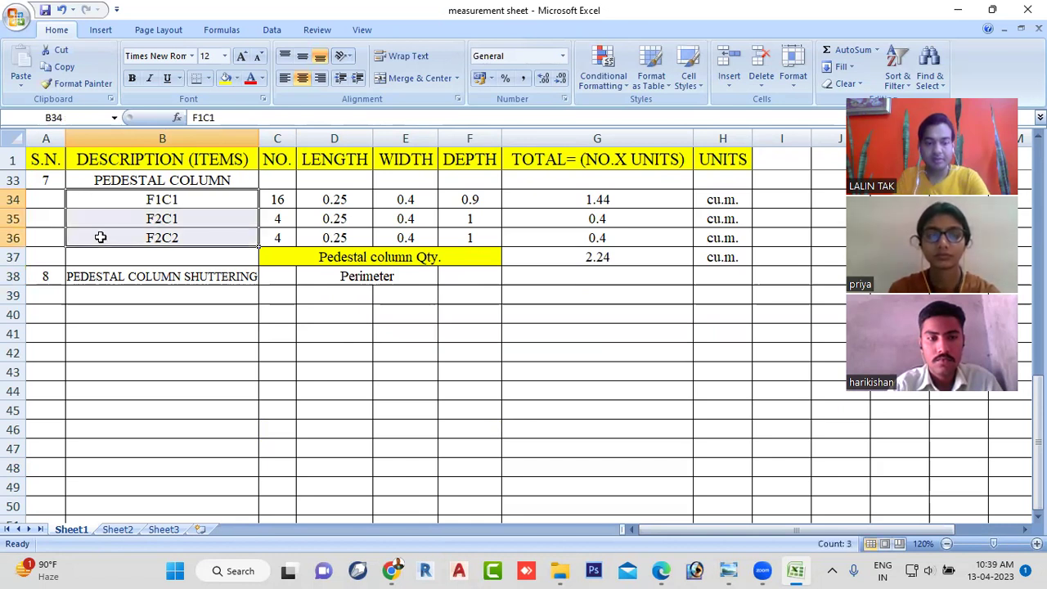
{"action": "key", "text": "ctrl+c"}
{"action": "left_click_drag", "start_coordinate": [97, 279], "coordinate": [129, 324]}
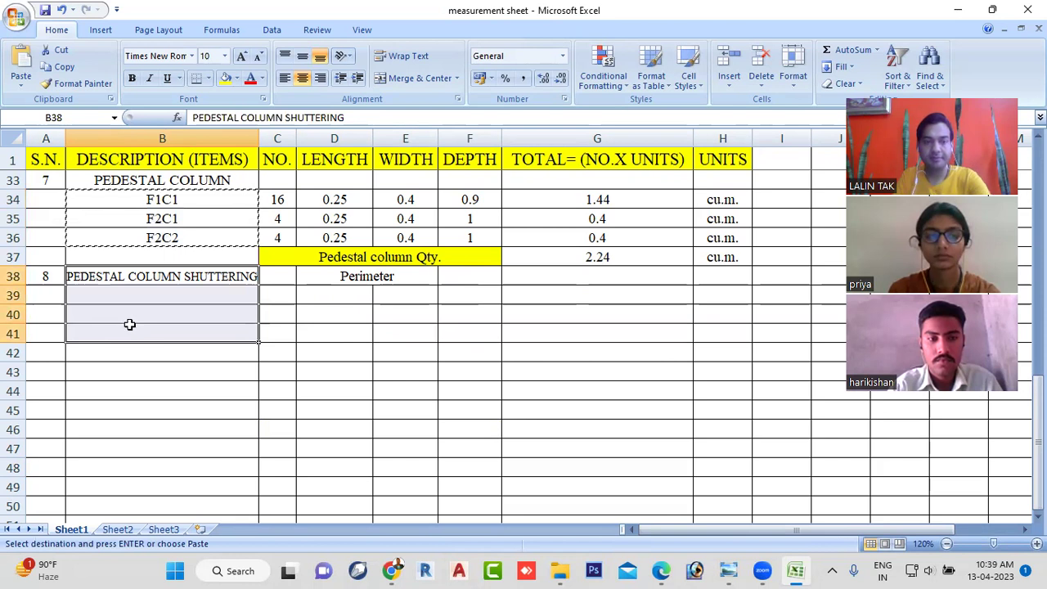
{"action": "key", "text": "ctrl+v"}
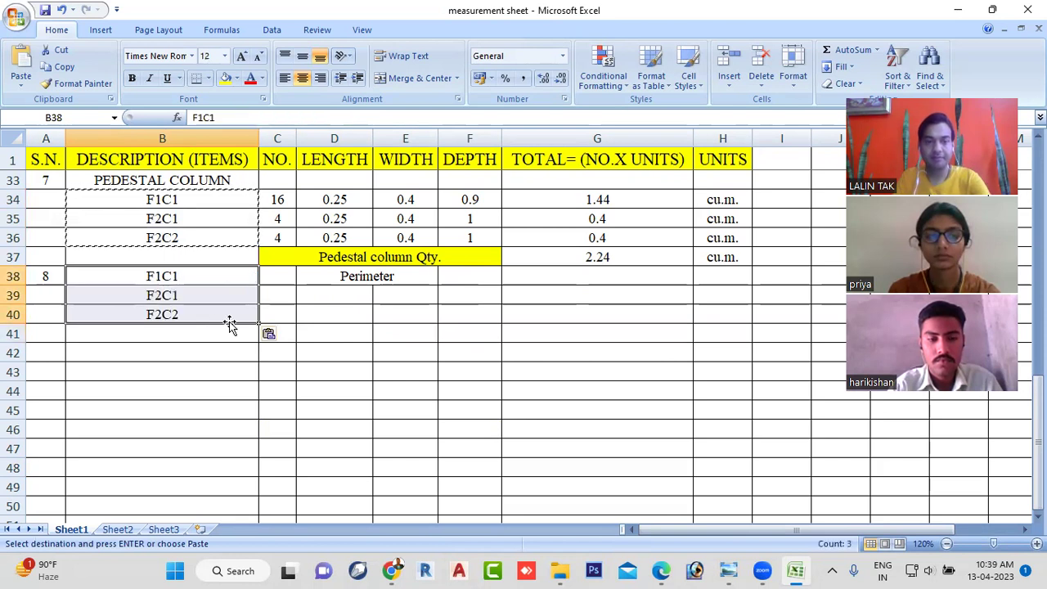
{"action": "key", "text": "ctrl+z"}
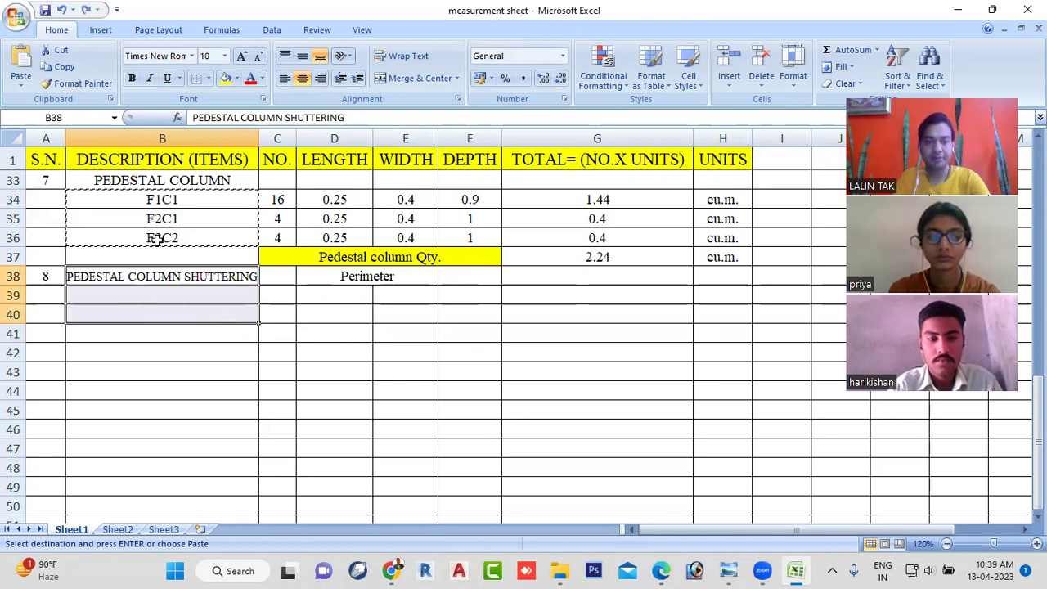
{"action": "left_click_drag", "start_coordinate": [173, 201], "coordinate": [145, 237]}
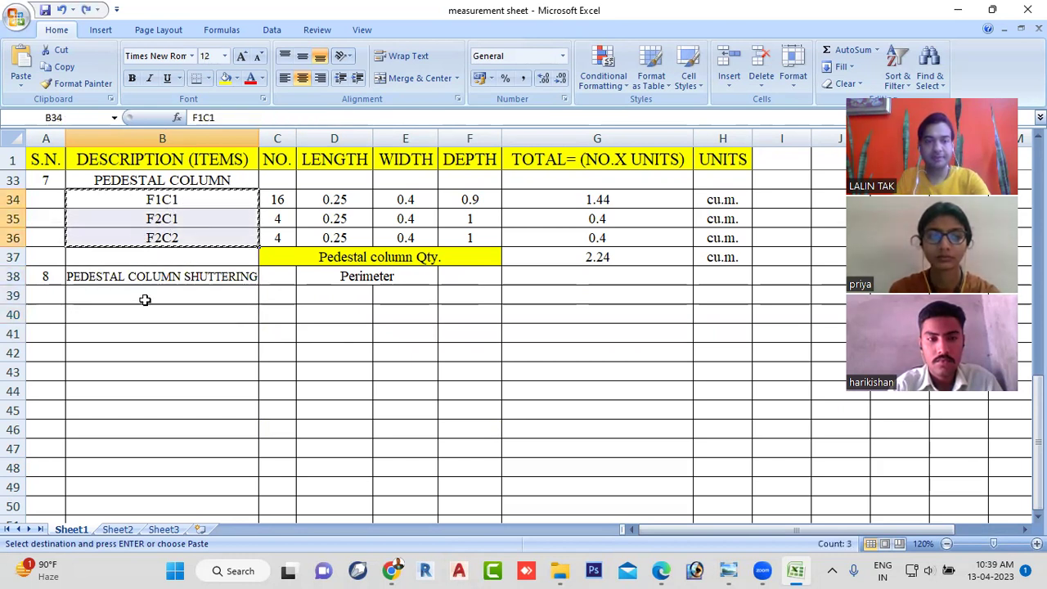
{"action": "left_click_drag", "start_coordinate": [128, 295], "coordinate": [136, 330]}
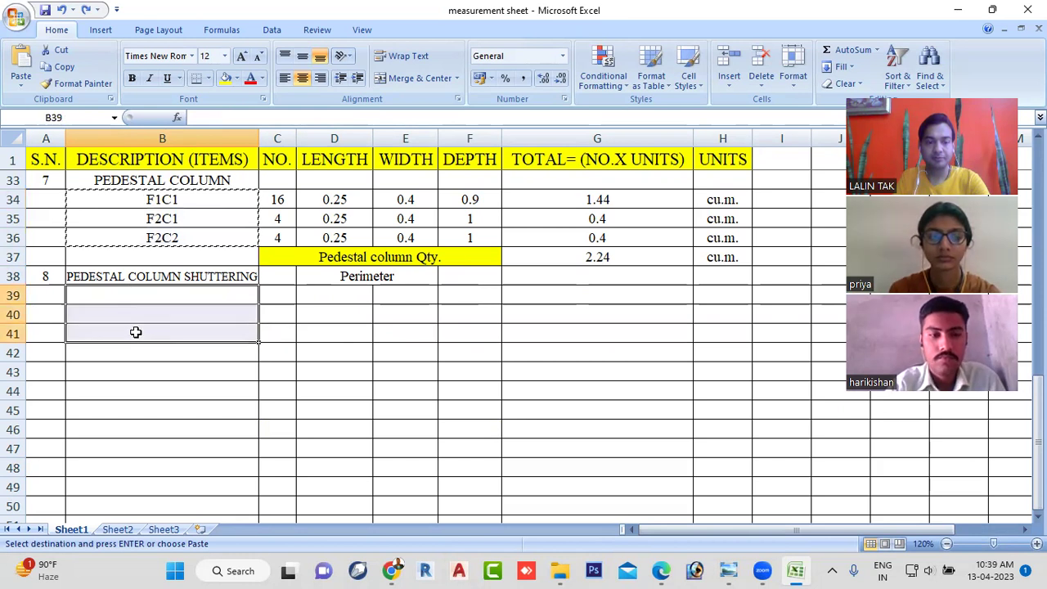
{"action": "key", "text": "ctrl+v"}
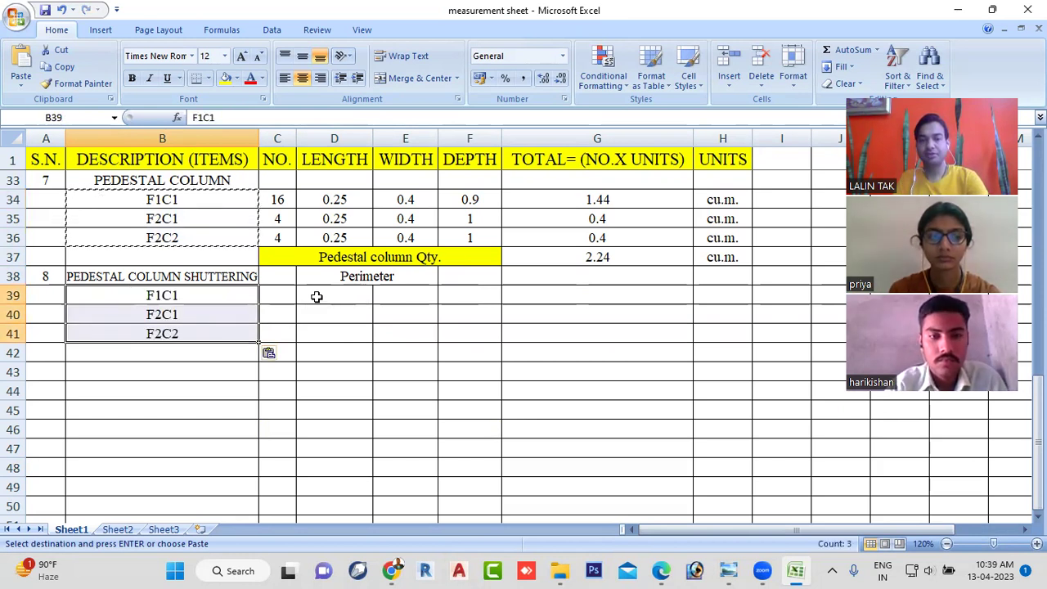
{"action": "left_click", "coordinate": [317, 297]}
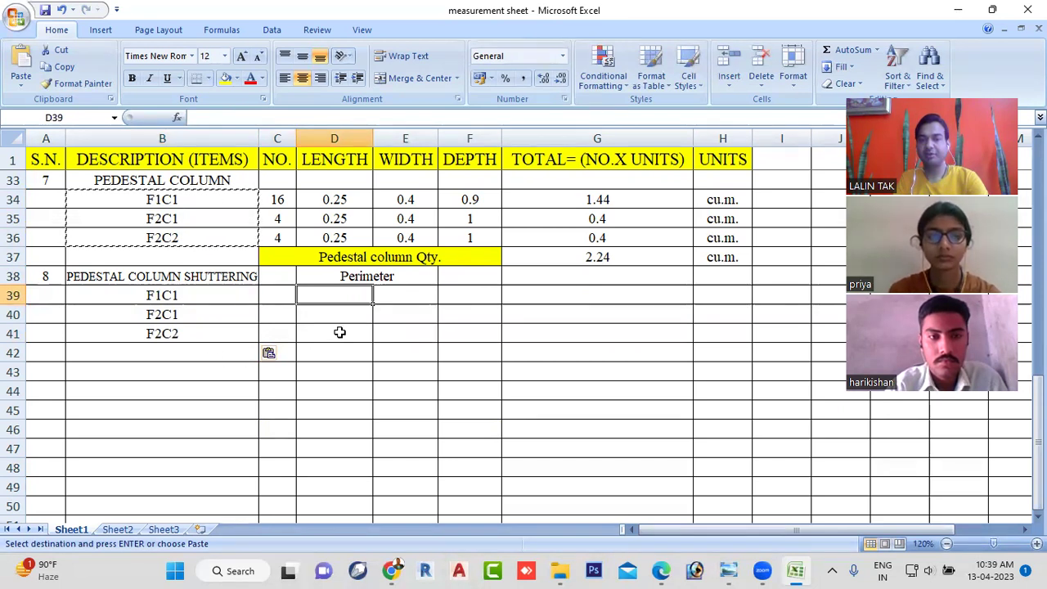
Step: Enter counts 16, 4 and 4 in C39:C41 for F1C1, F2C1 and F2C2
{"action": "left_click", "coordinate": [276, 296]}
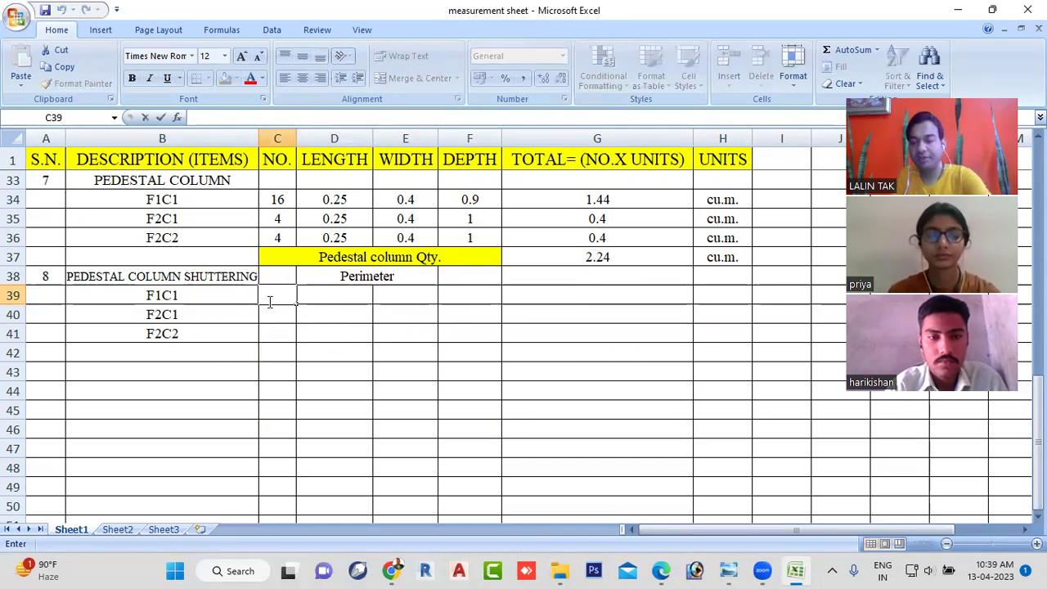
{"action": "type", "text": "16"}
{"action": "key", "text": "Return"}
{"action": "type", "text": "4"}
{"action": "left_click", "coordinate": [275, 332]}
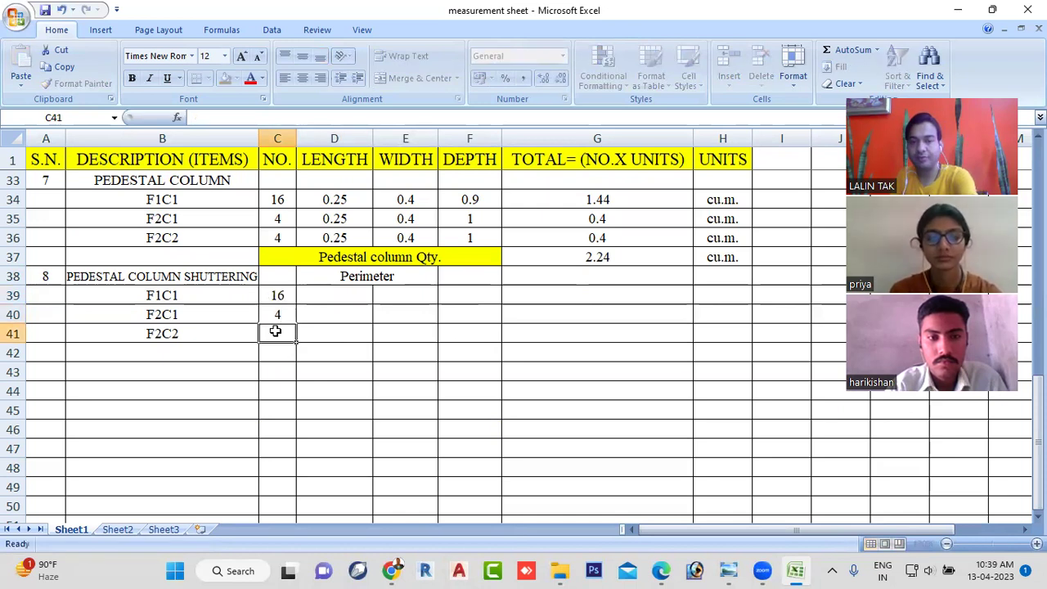
{"action": "type", "text": "4"}
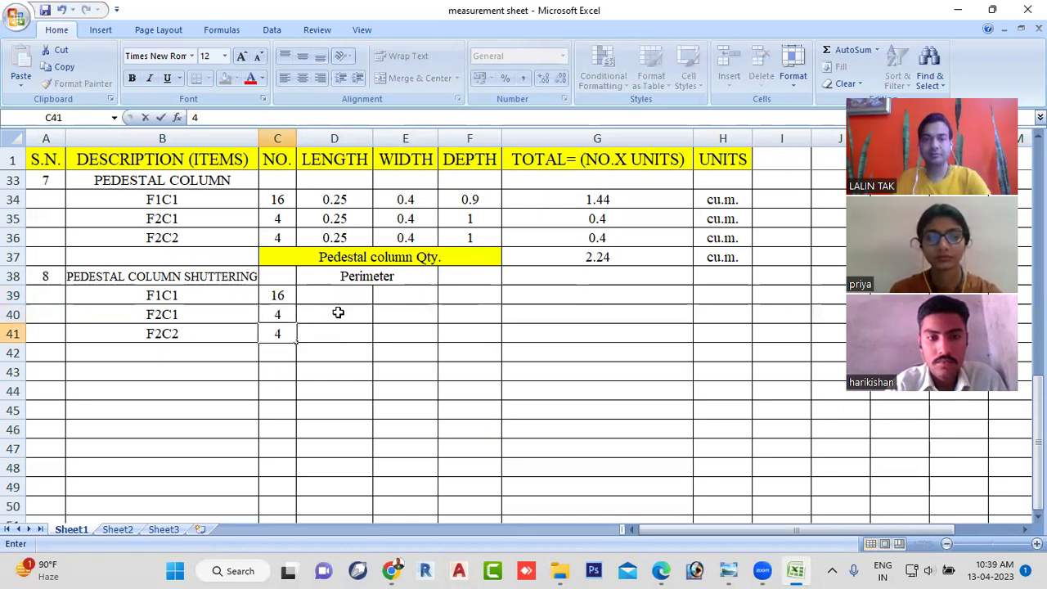
{"action": "left_click", "coordinate": [340, 297]}
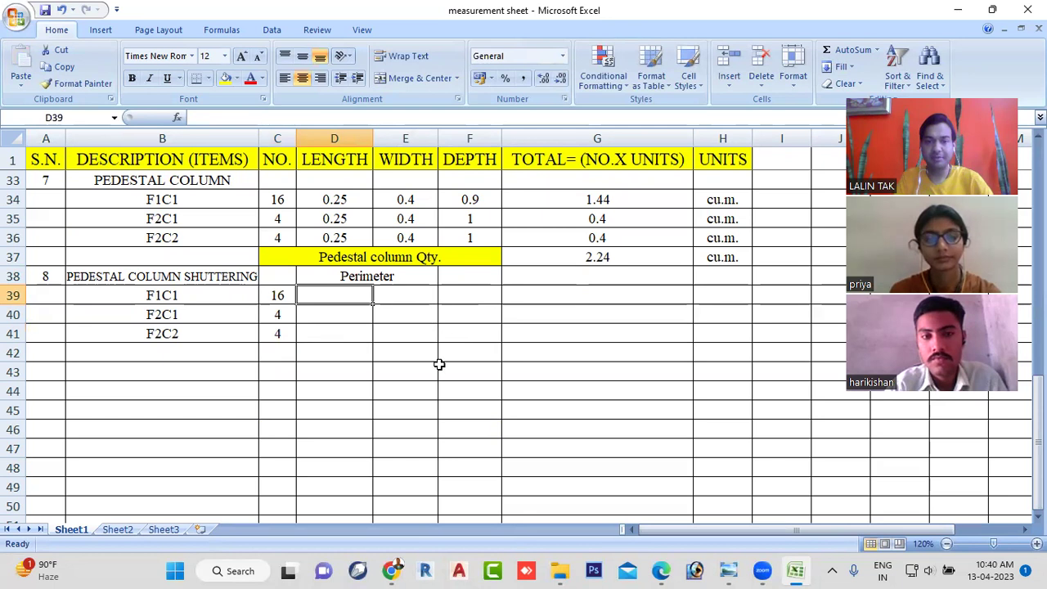
Step: Merge the length and width cells D:E in rows 39, 40 and 41
{"action": "mouse_move", "coordinate": [347, 295]}
{"action": "left_mouse_down"}
{"action": "mouse_move", "coordinate": [383, 295]}
{"action": "mouse_move", "coordinate": [396, 315]}
{"action": "left_mouse_up"}
{"action": "left_click", "coordinate": [431, 80]}
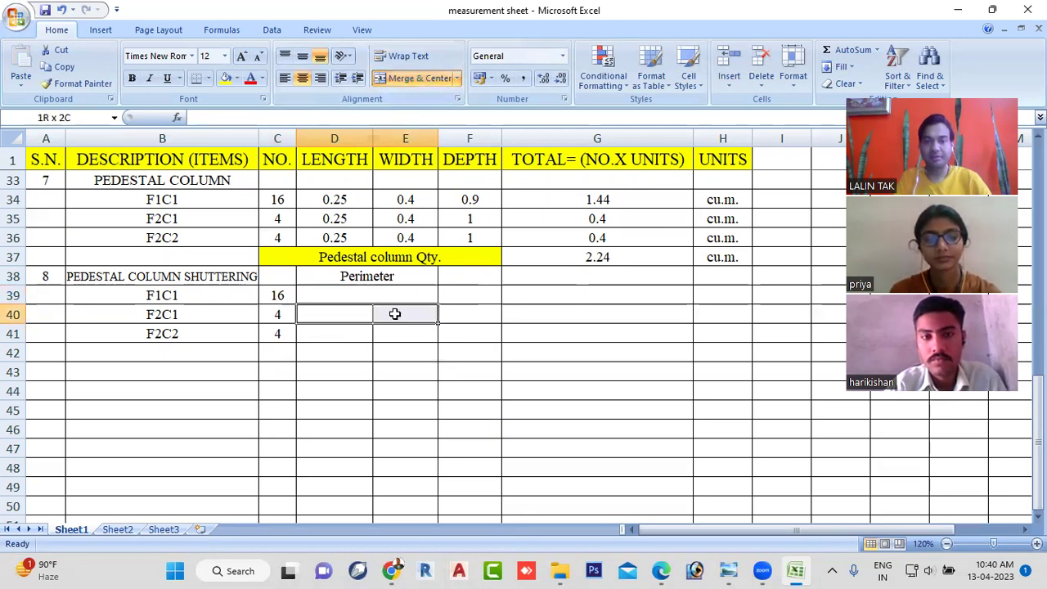
{"action": "left_click", "coordinate": [412, 78]}
{"action": "left_click_drag", "start_coordinate": [324, 336], "coordinate": [385, 334]}
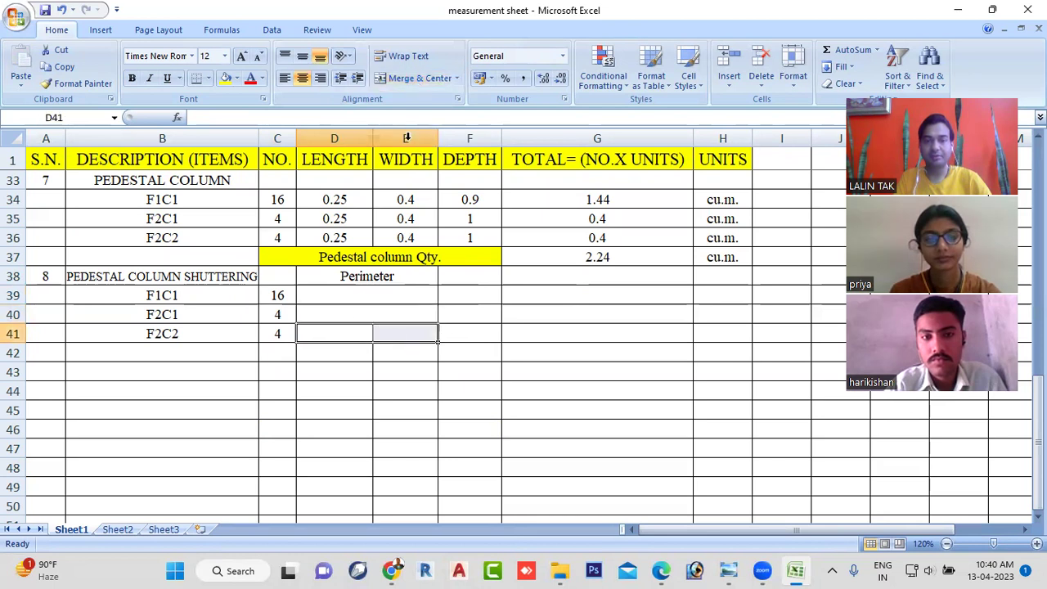
{"action": "left_click", "coordinate": [419, 77]}
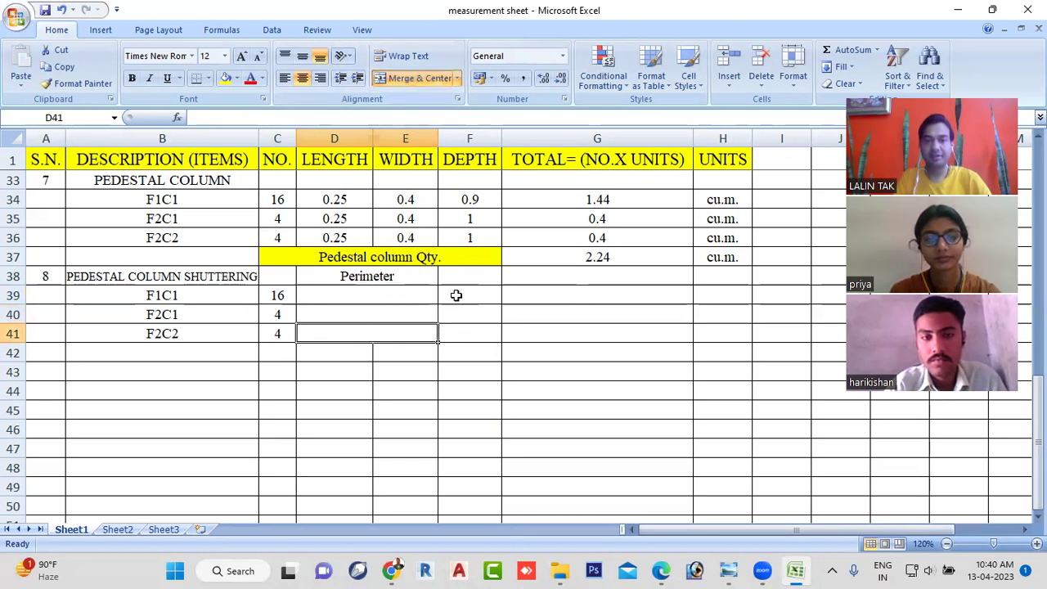
{"action": "left_click", "coordinate": [456, 295]}
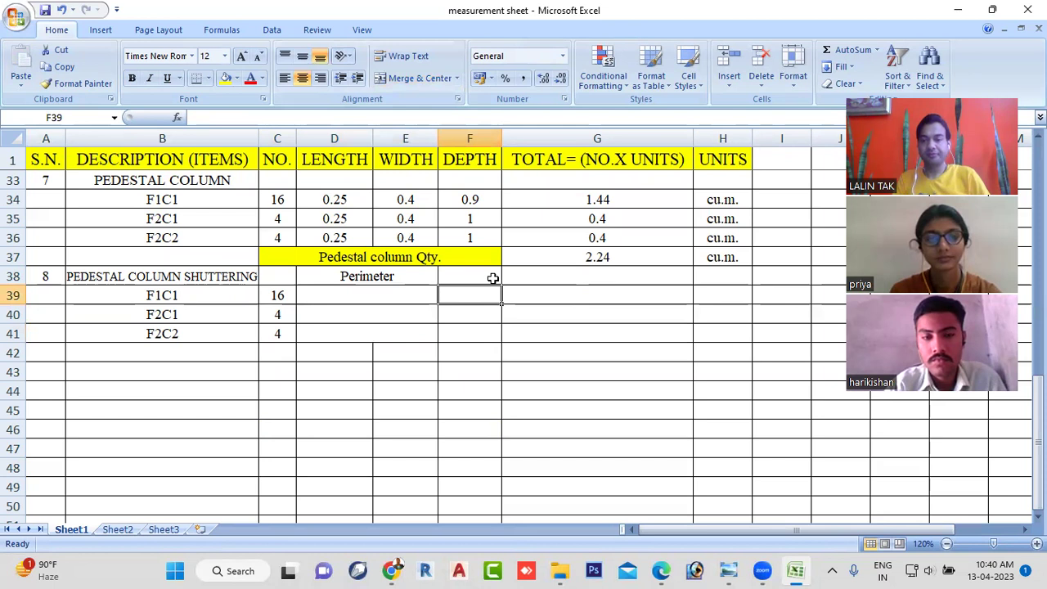
Step: Review the pedestal column photo again, then begin the F1C1 perimeter formula in D39
{"action": "left_click", "coordinate": [730, 571]}
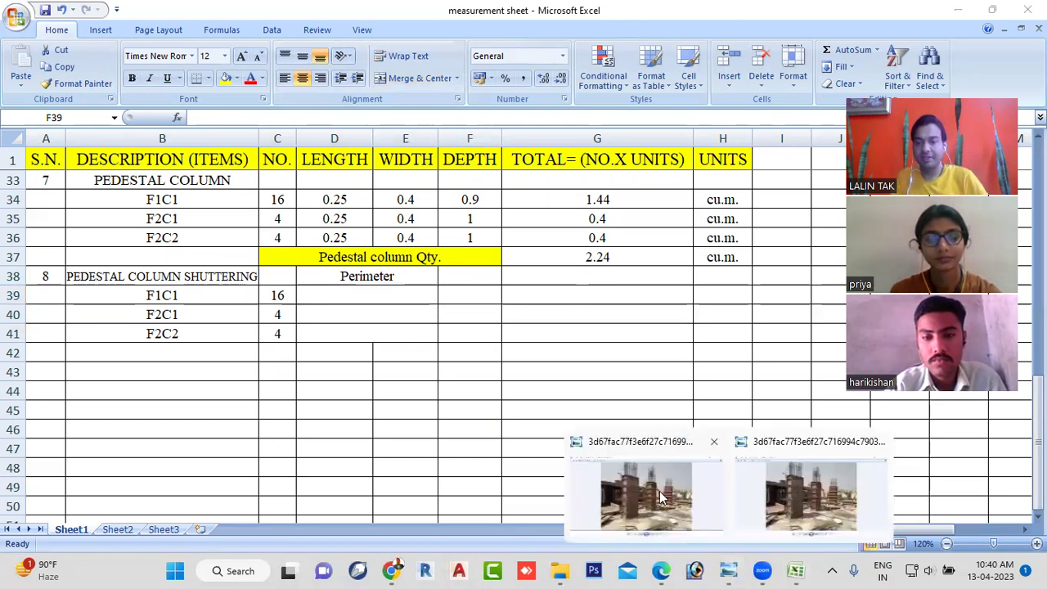
{"action": "left_click", "coordinate": [661, 504]}
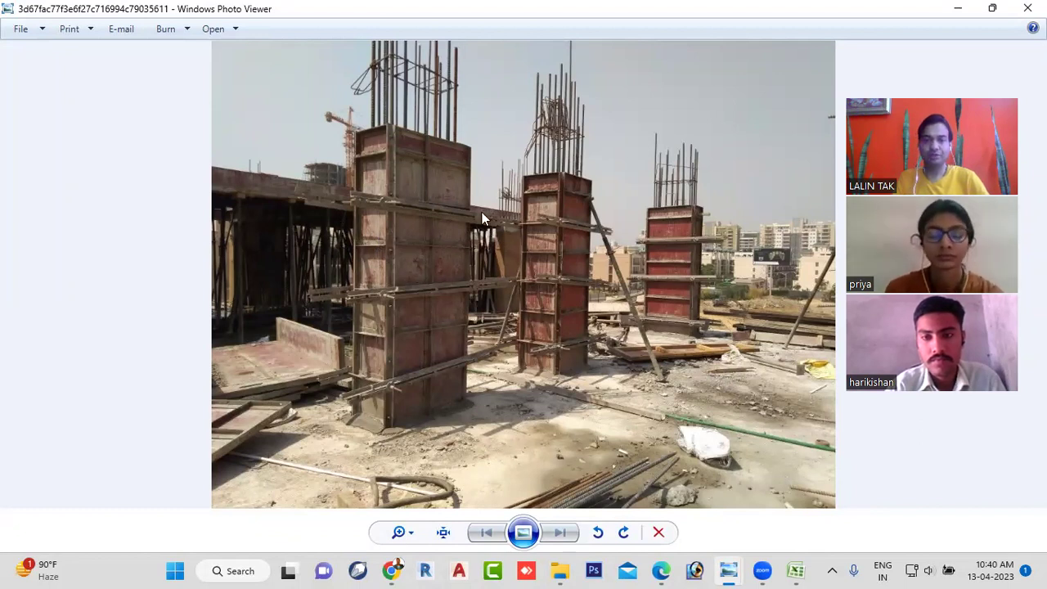
{"action": "left_click", "coordinate": [795, 570]}
{"action": "left_click", "coordinate": [346, 296]}
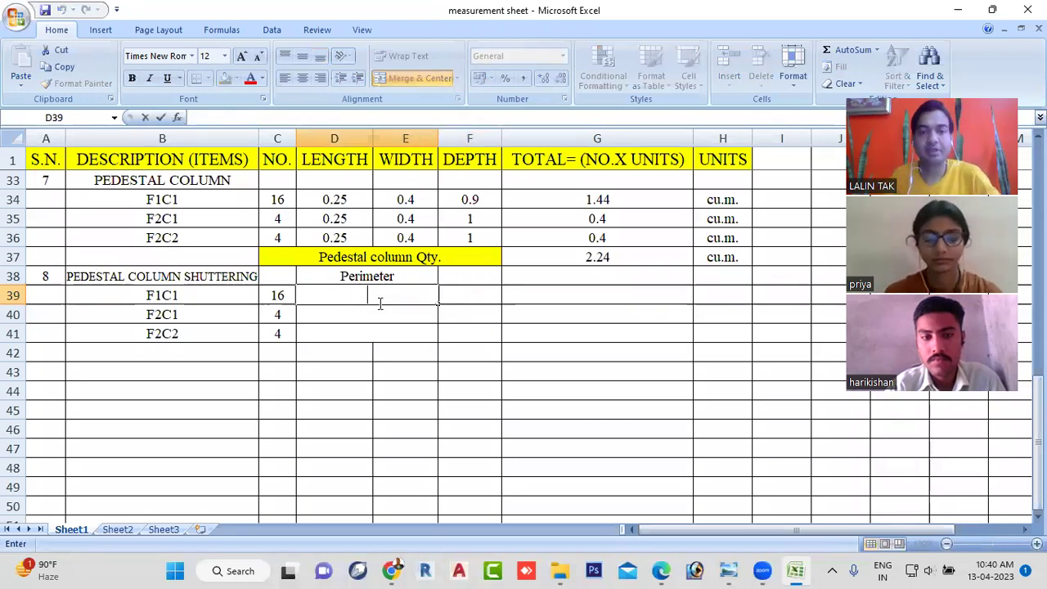
{"action": "type", "text": "="}
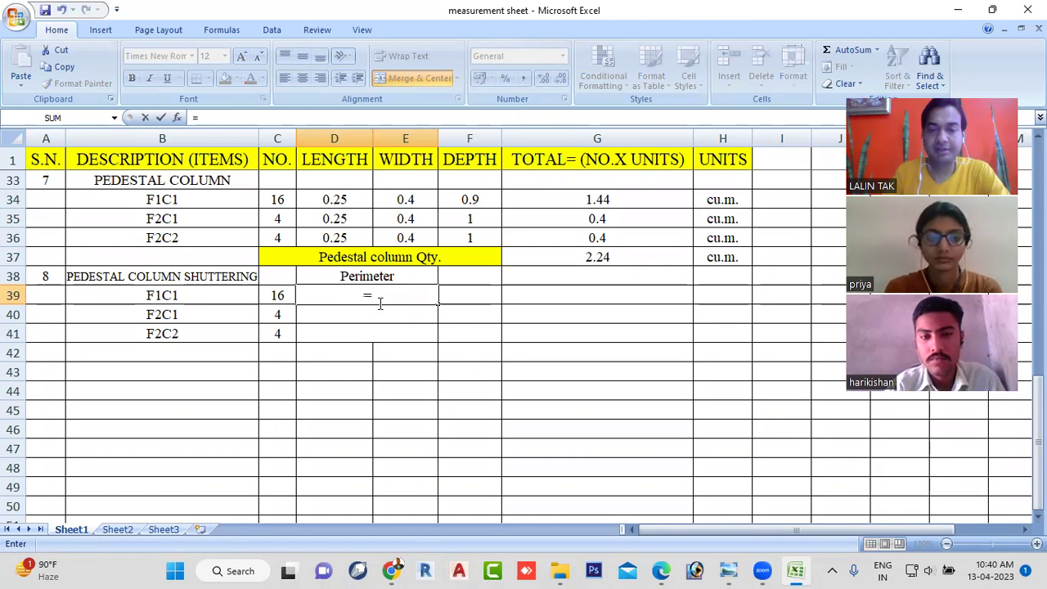
{"action": "type", "text": "25+"}
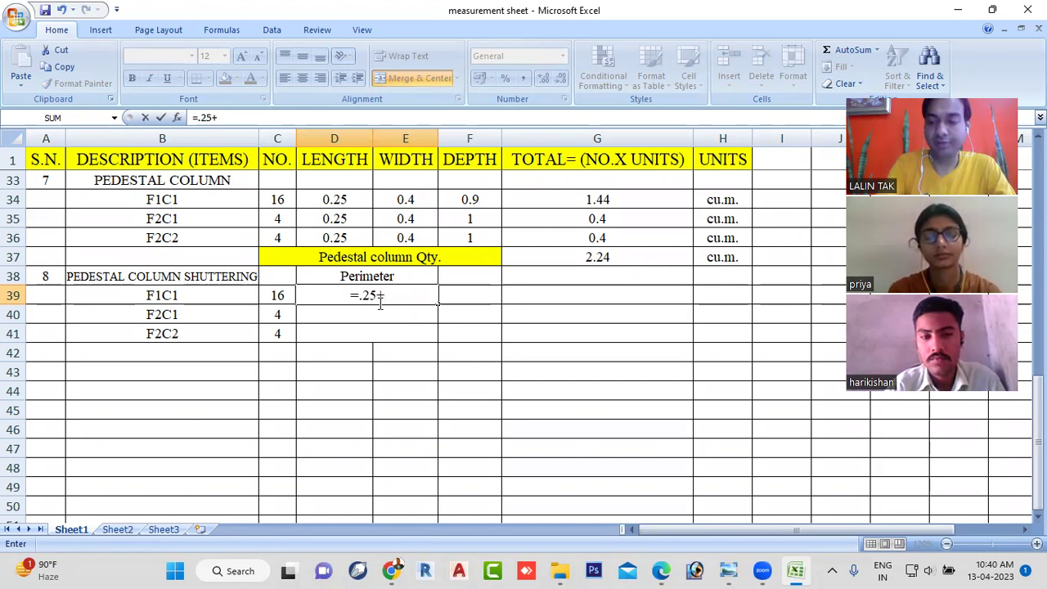
{"action": "type", "text": "0.40"}
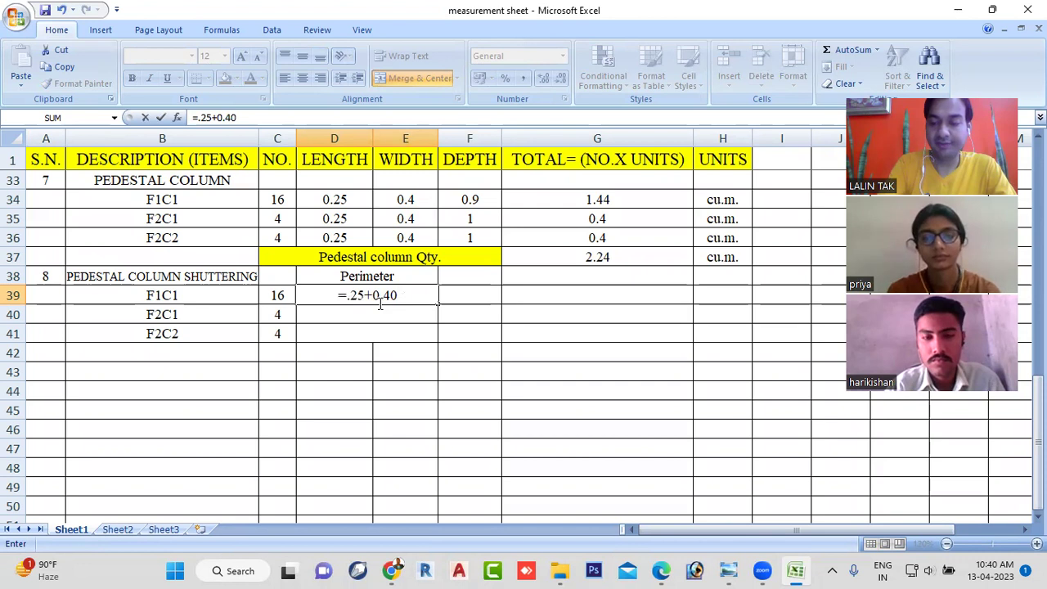
{"action": "type", "text": "+0.25"}
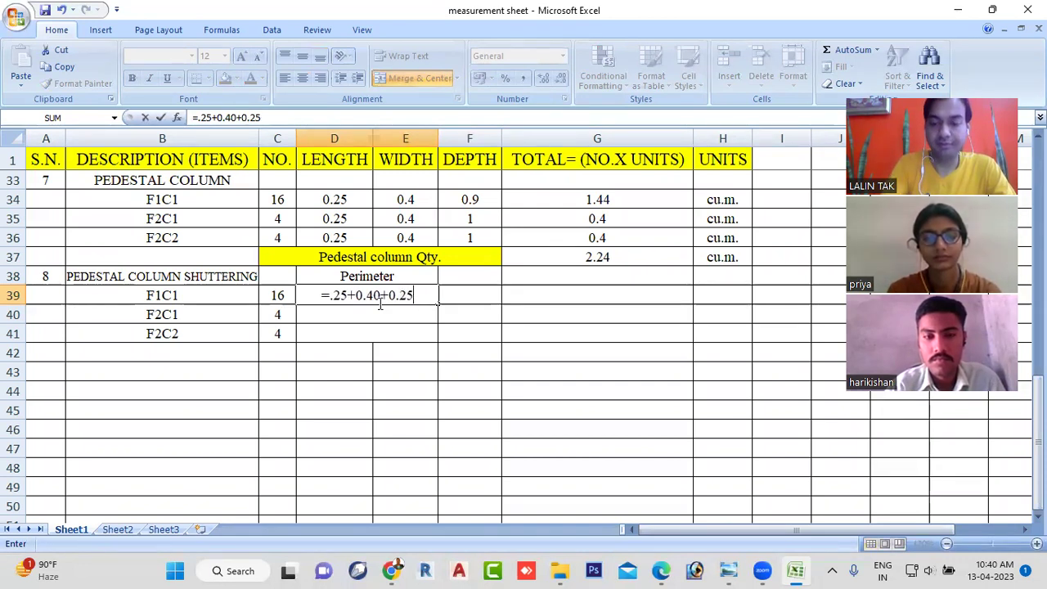
{"action": "type", "text": "+0.4"}
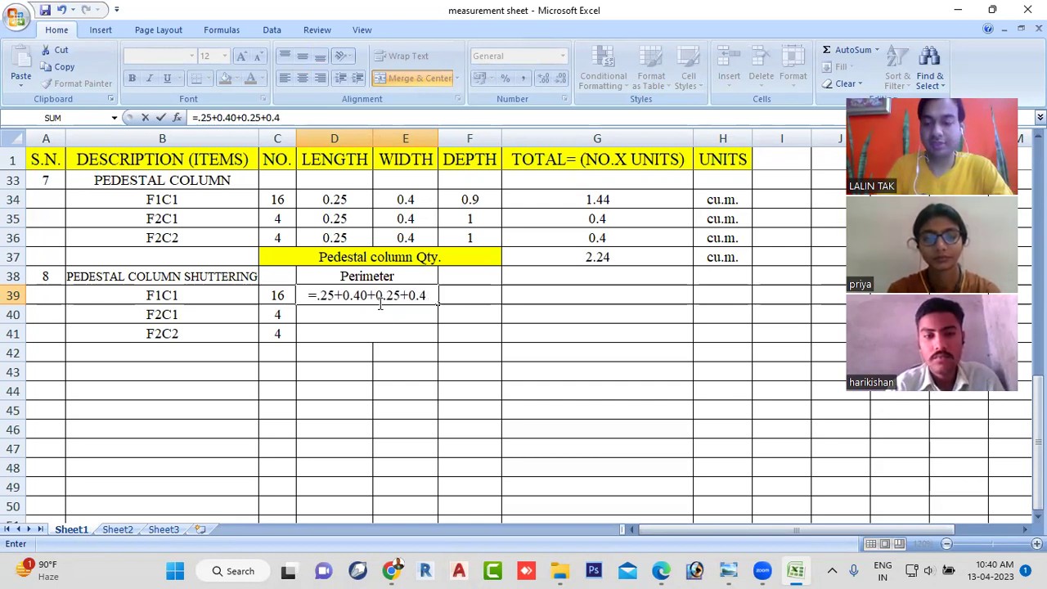
{"action": "type", "text": "0"}
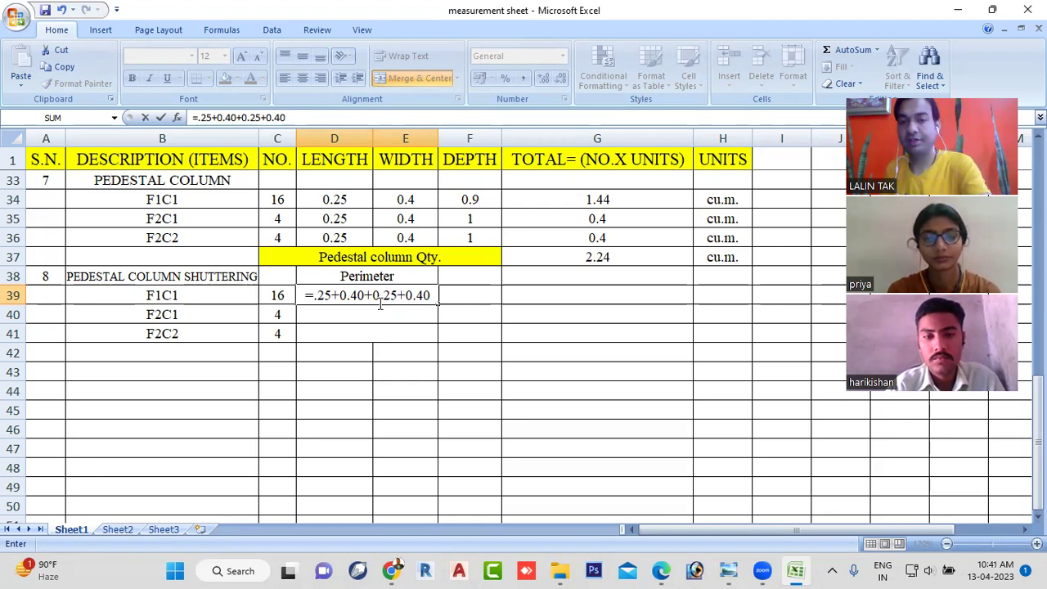
Step: Commit the 1.3 F1C1 perimeter in D39 and fill it down to F2C1 and F2C2
{"action": "key", "text": "Return"}
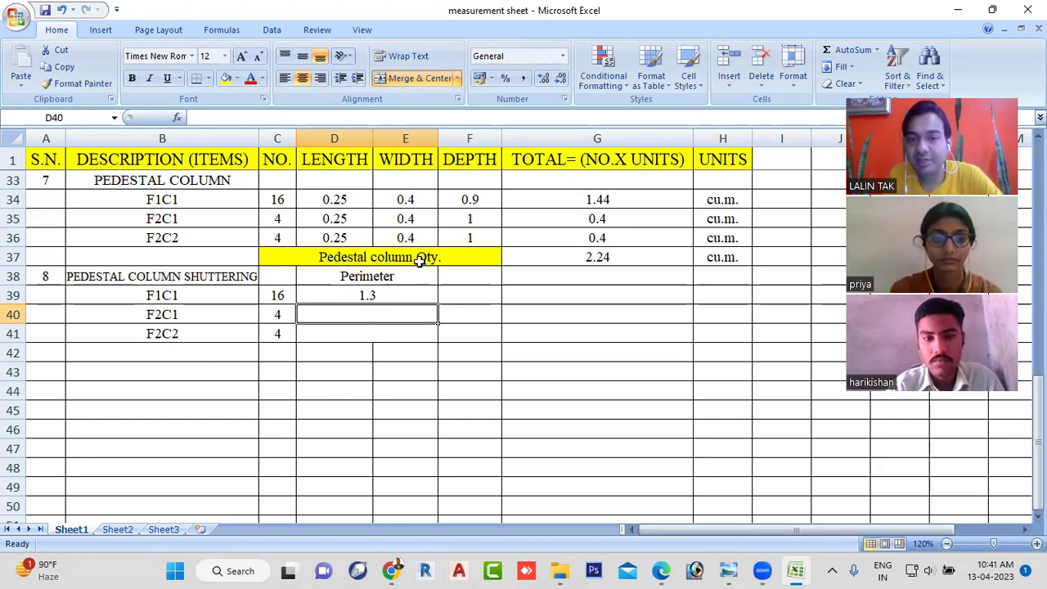
{"action": "left_click", "coordinate": [410, 296]}
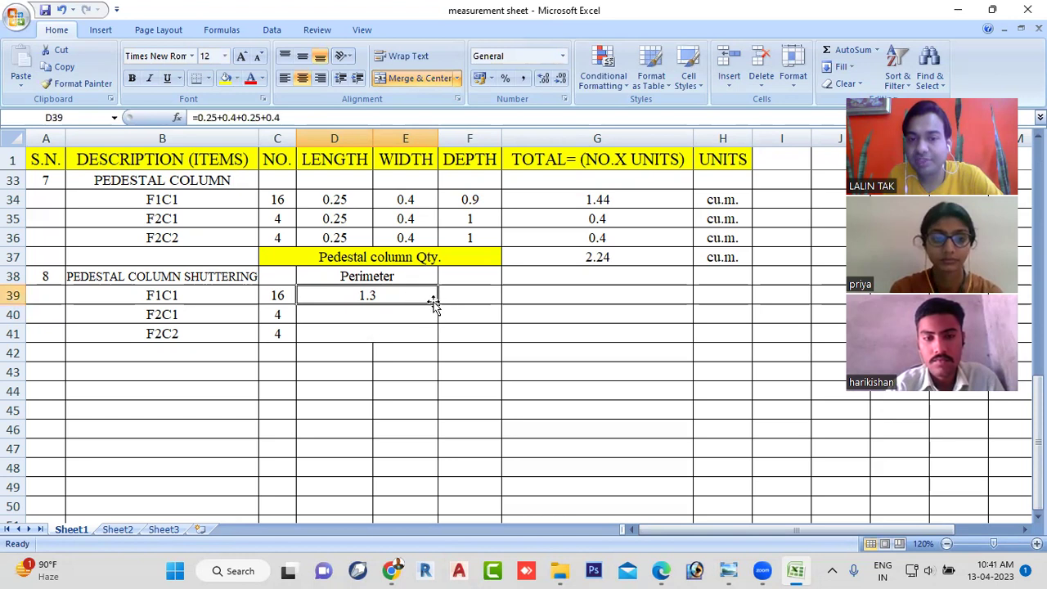
{"action": "left_click_drag", "start_coordinate": [438, 302], "coordinate": [437, 341]}
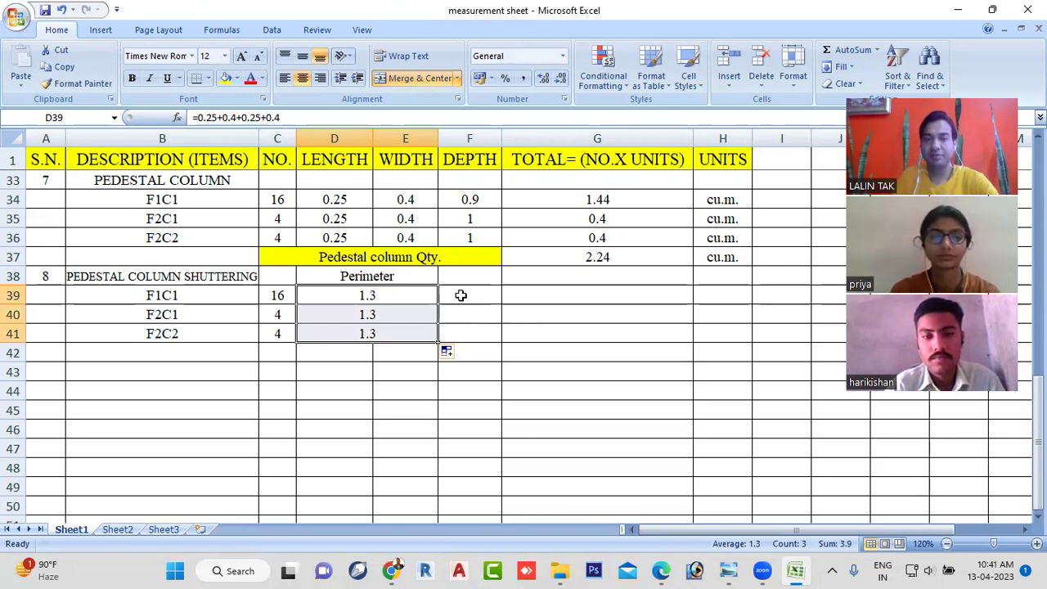
{"action": "left_click", "coordinate": [461, 295]}
{"action": "left_click", "coordinate": [479, 198]}
Step: Inspect the pedestal column depth formulas in F34:F36 and undo an accidental depth fill
{"action": "left_click", "coordinate": [479, 224]}
{"action": "left_click", "coordinate": [478, 235]}
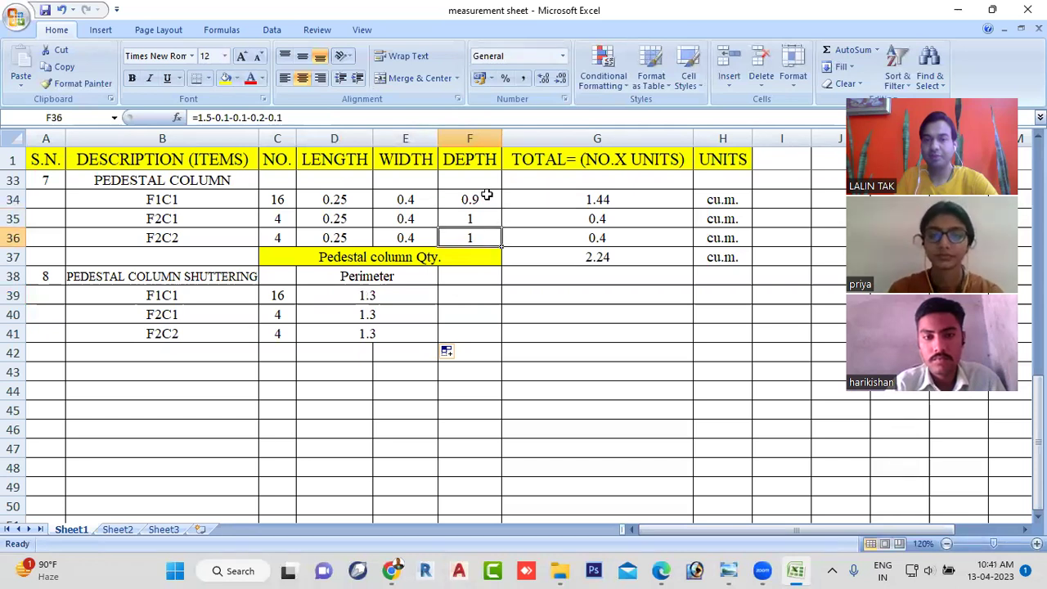
{"action": "left_click", "coordinate": [487, 197]}
{"action": "mouse_move", "coordinate": [502, 208]}
{"action": "left_mouse_down"}
{"action": "mouse_move", "coordinate": [502, 240]}
{"action": "mouse_move", "coordinate": [478, 199]}
{"action": "left_mouse_up"}
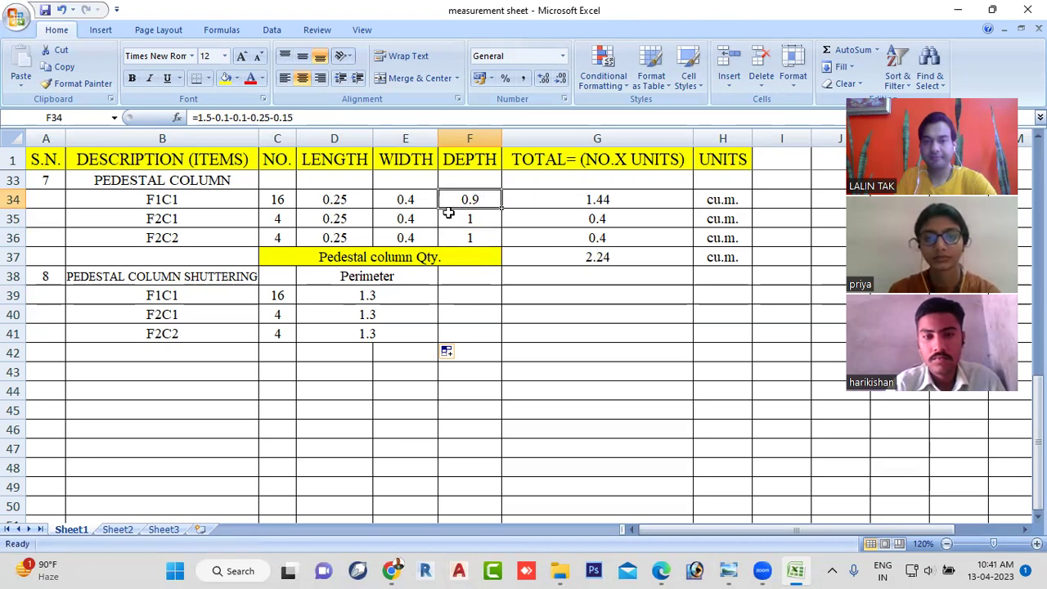
{"action": "left_click_drag", "start_coordinate": [501, 208], "coordinate": [501, 244]}
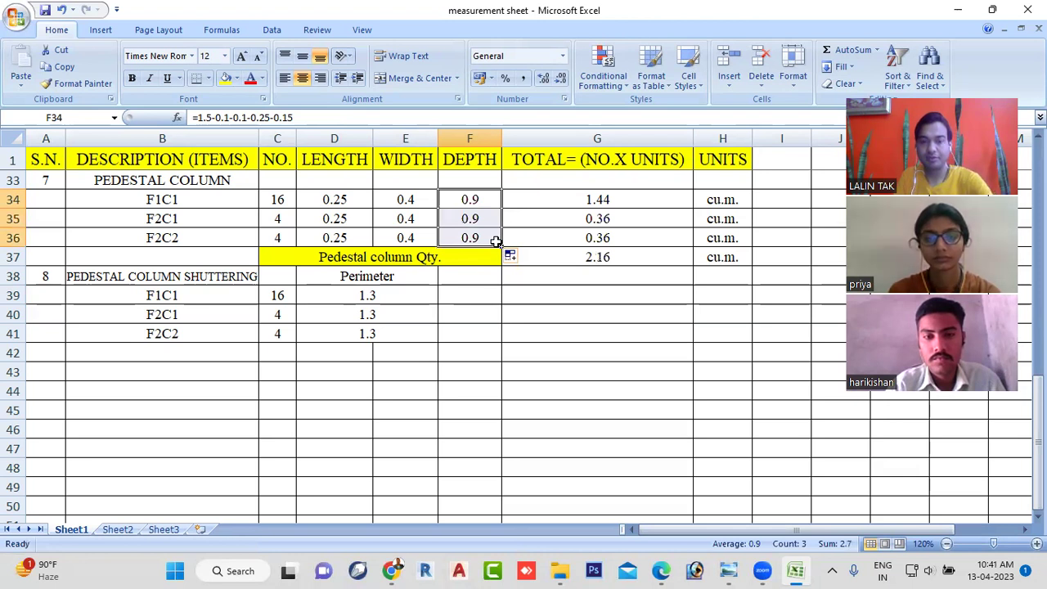
{"action": "key", "text": "ctrl+z"}
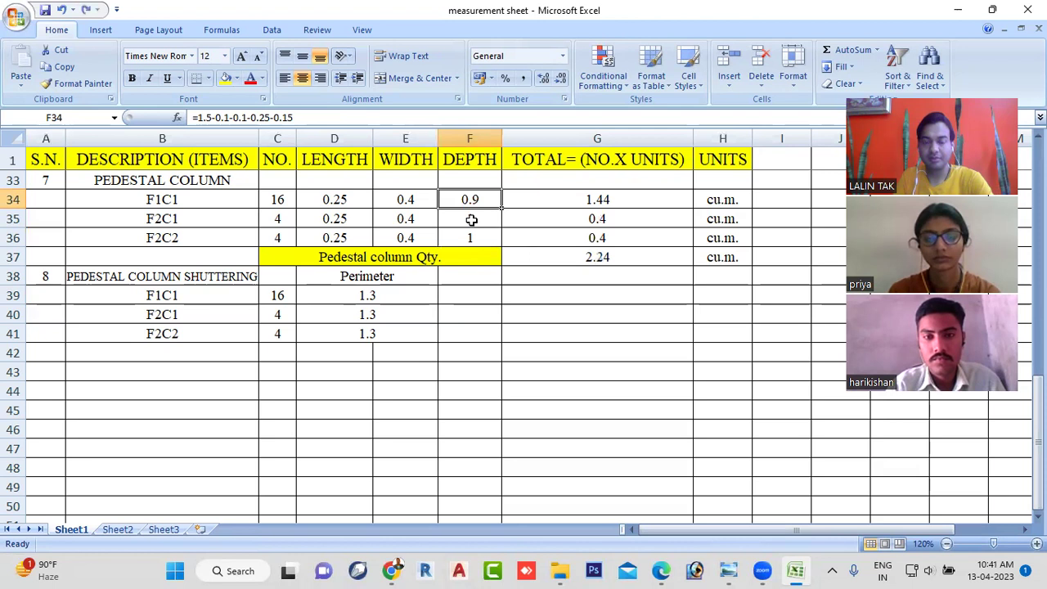
Step: Copy the depths 0.9, 1 and 1 from F34:F36 into shuttering rows F39:F41
{"action": "left_click_drag", "start_coordinate": [473, 238], "coordinate": [473, 205]}
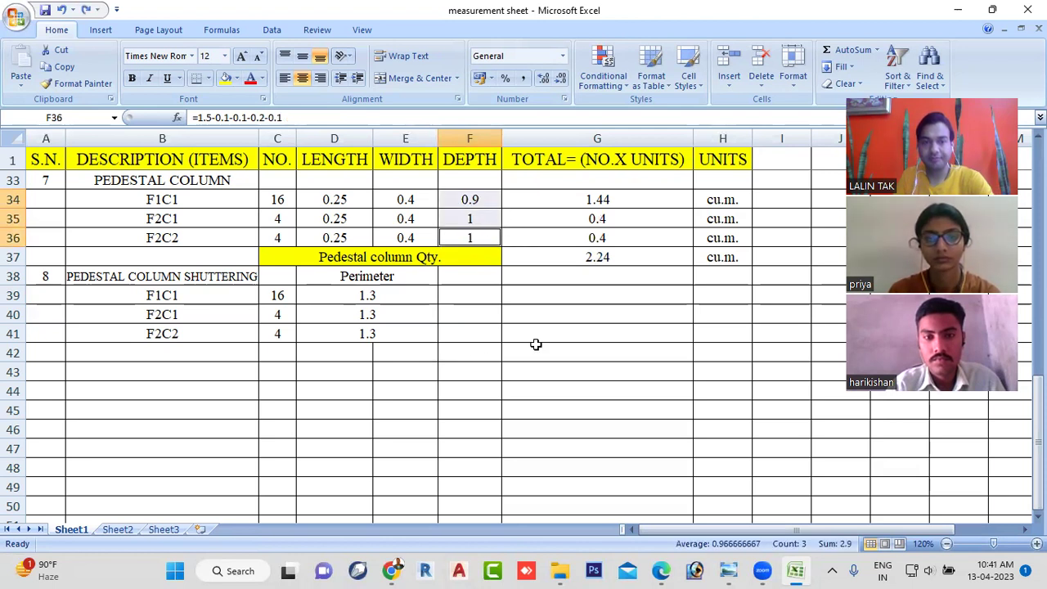
{"action": "left_click_drag", "start_coordinate": [469, 202], "coordinate": [499, 237]}
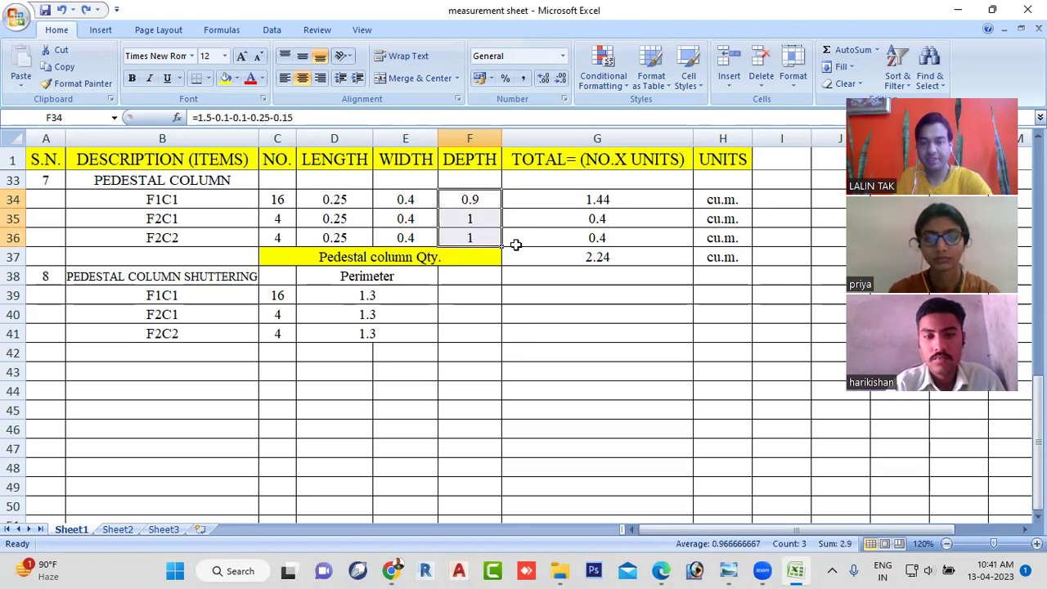
{"action": "key", "text": "ctrl+c"}
{"action": "left_click_drag", "start_coordinate": [451, 297], "coordinate": [476, 334]}
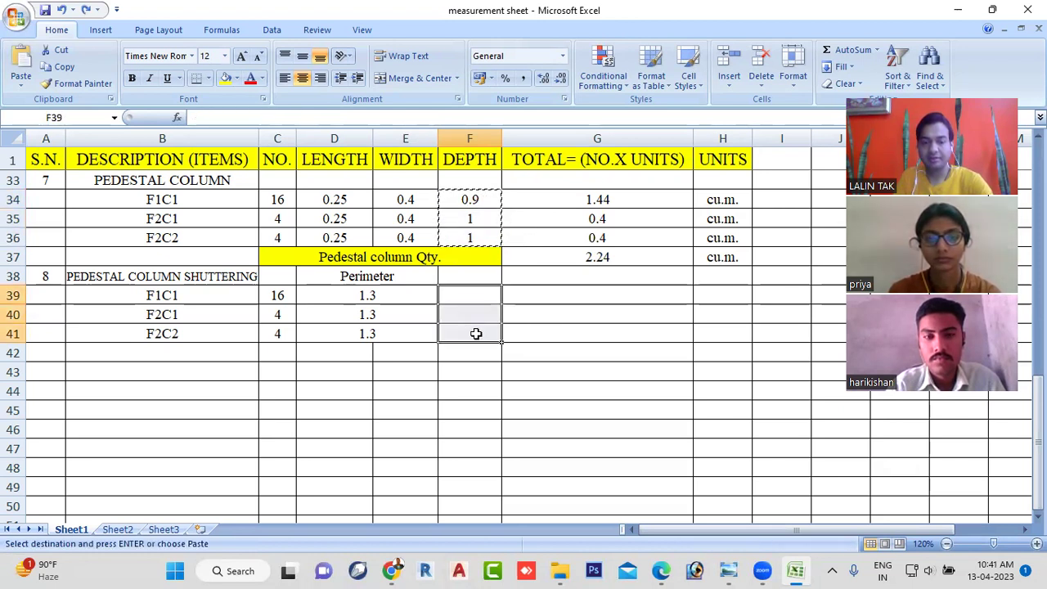
{"action": "key", "text": "ctrl+v"}
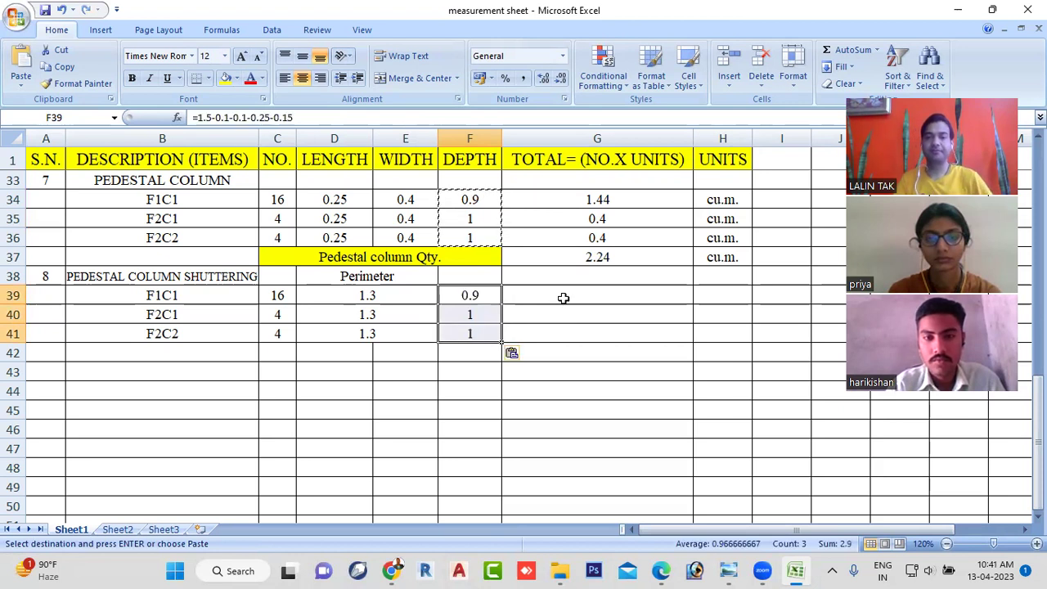
{"action": "left_click", "coordinate": [564, 298]}
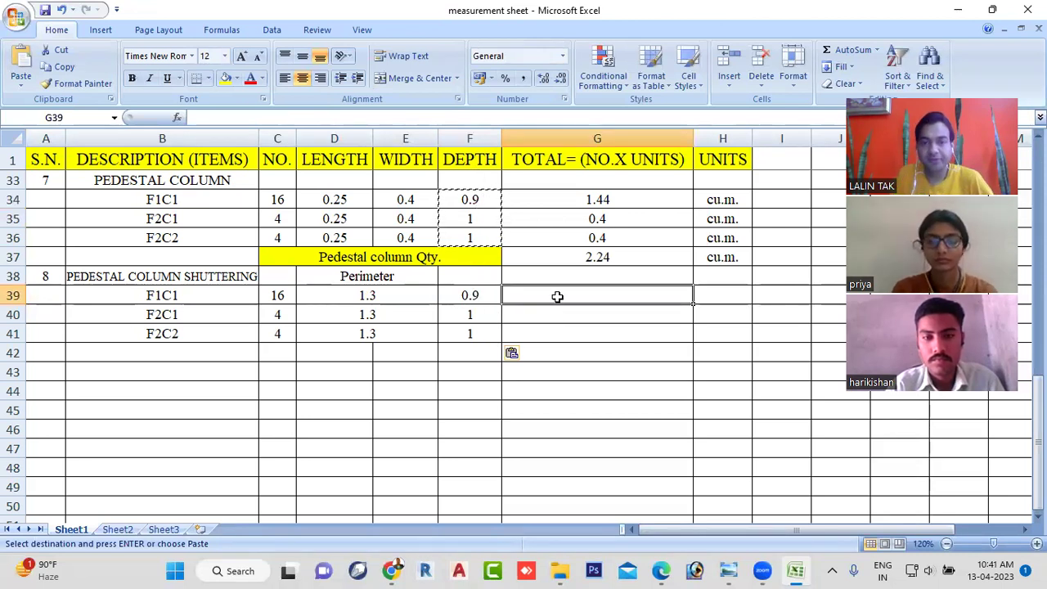
Step: Enter =C39*D39*F39 in G39 so the F1C1 shuttering area reads 18.72
{"action": "key", "text": "BackSpace"}
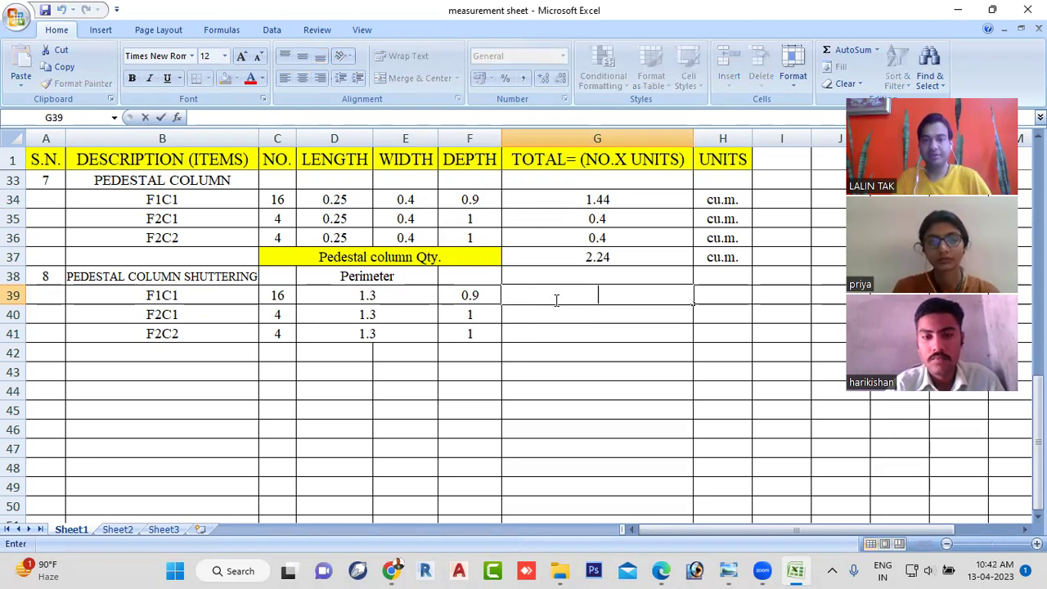
{"action": "type", "text": "="}
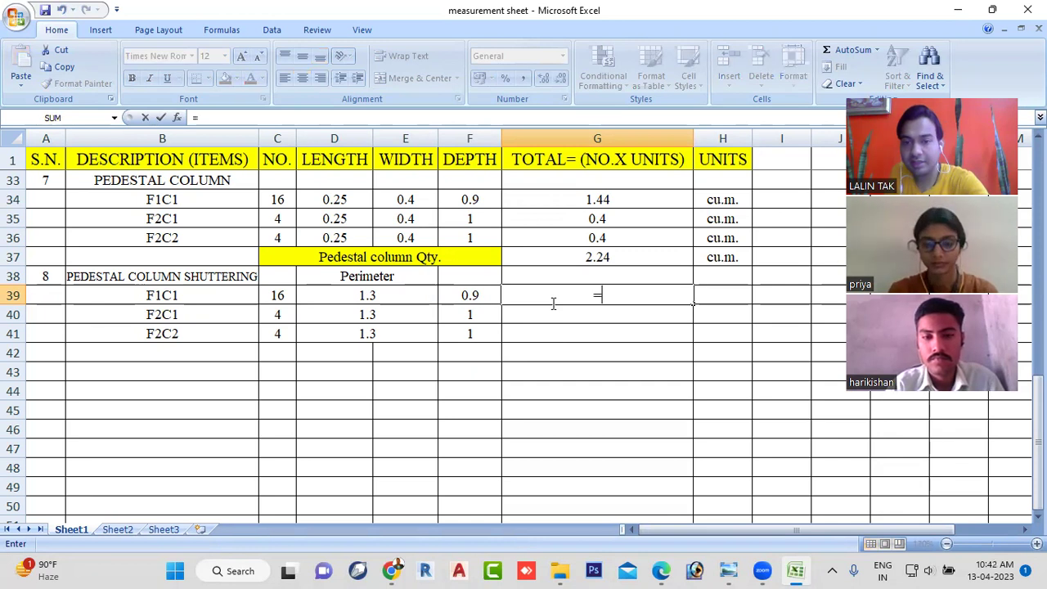
{"action": "left_click", "coordinate": [287, 297]}
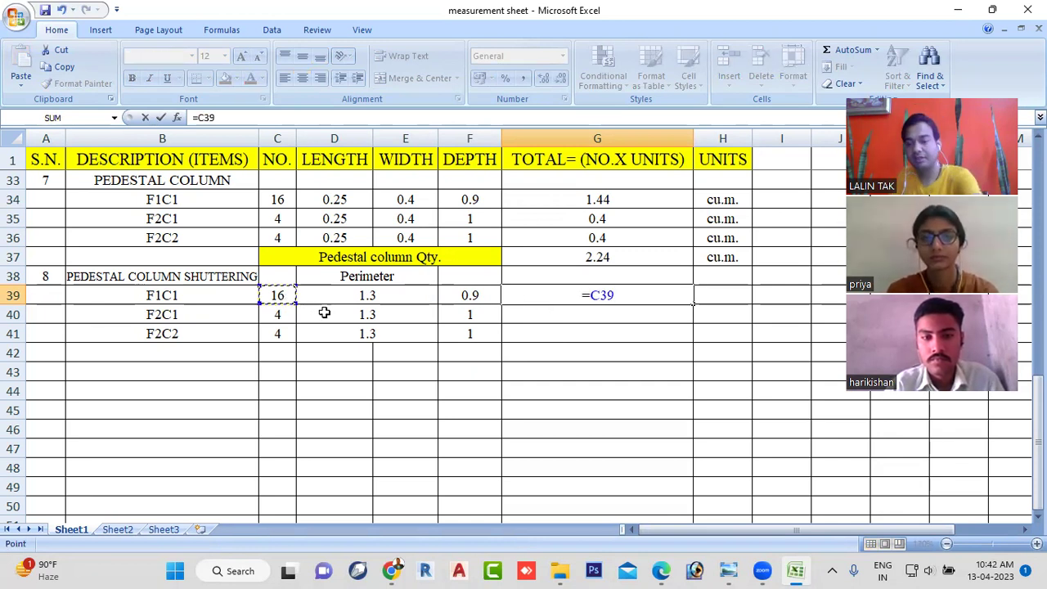
{"action": "type", "text": "*"}
{"action": "left_click", "coordinate": [382, 296]}
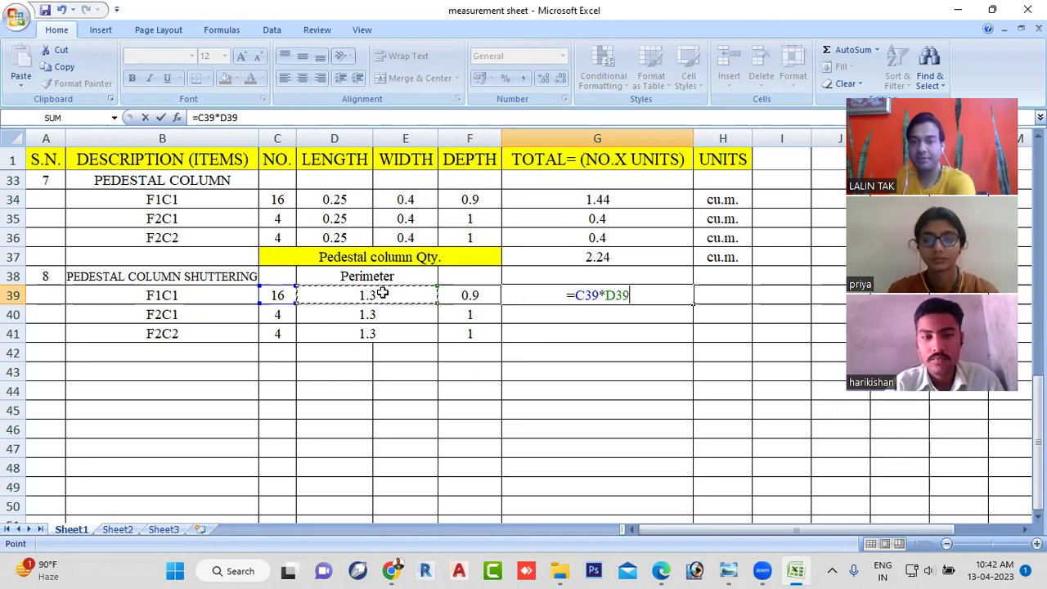
{"action": "type", "text": "*"}
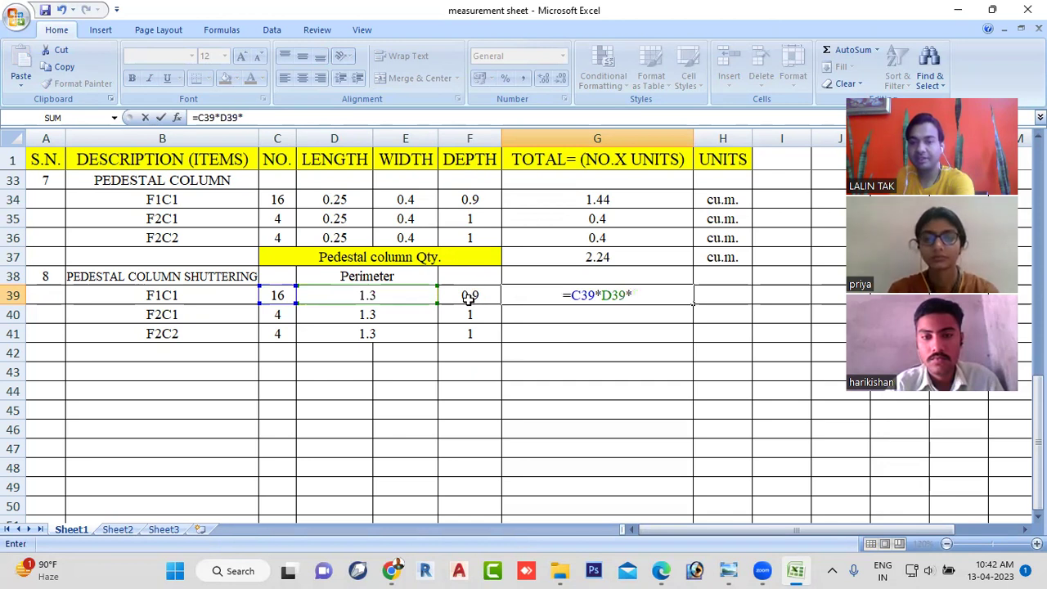
{"action": "left_click", "coordinate": [469, 297]}
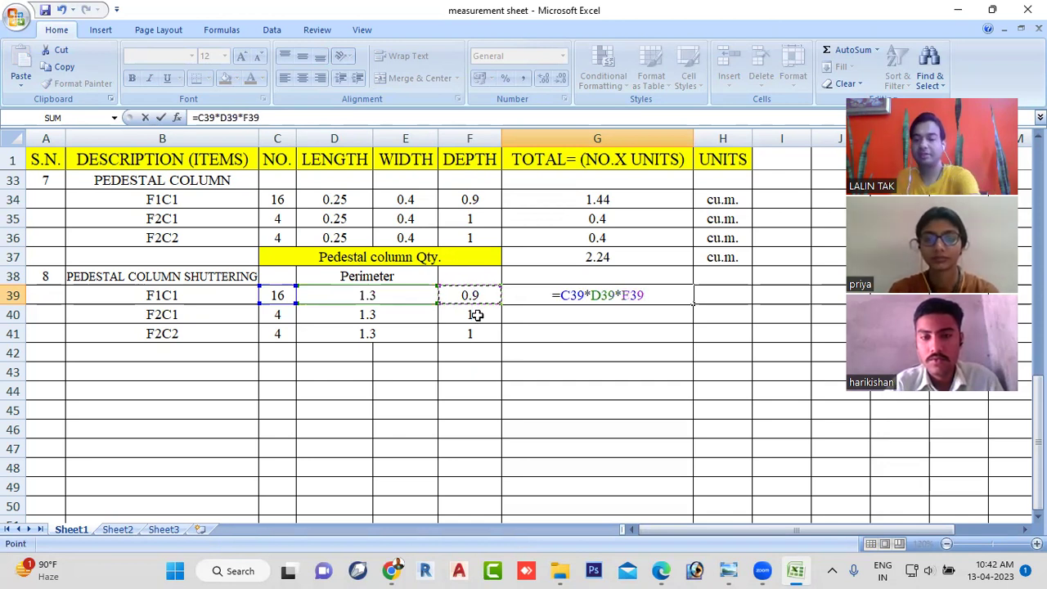
{"action": "key", "text": "Return"}
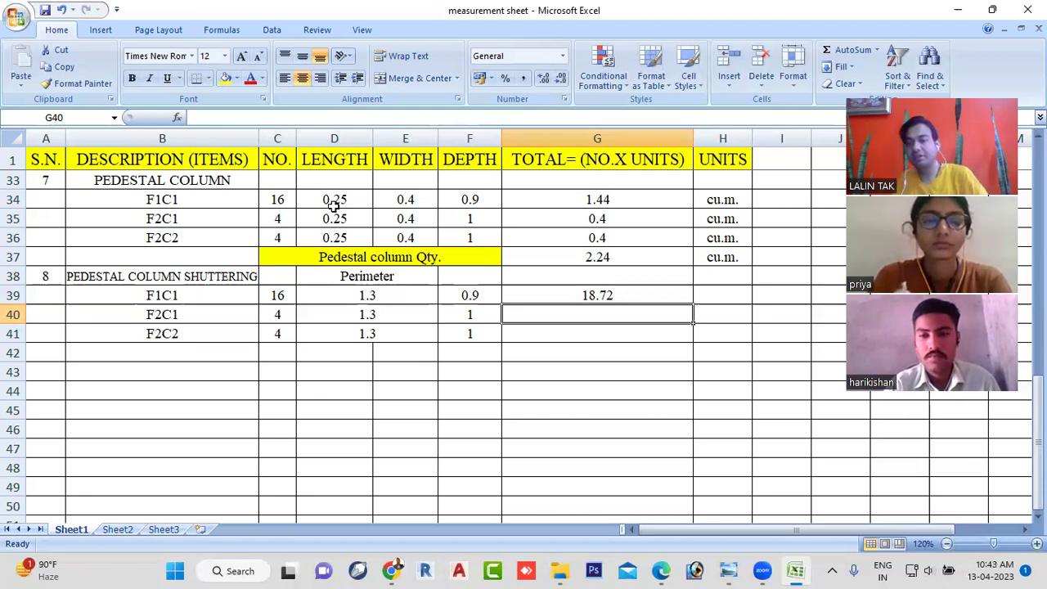
Step: Add the unit sq.m. in H39 and fill the area formula down to G41, giving 5.2 each
{"action": "left_click", "coordinate": [722, 290]}
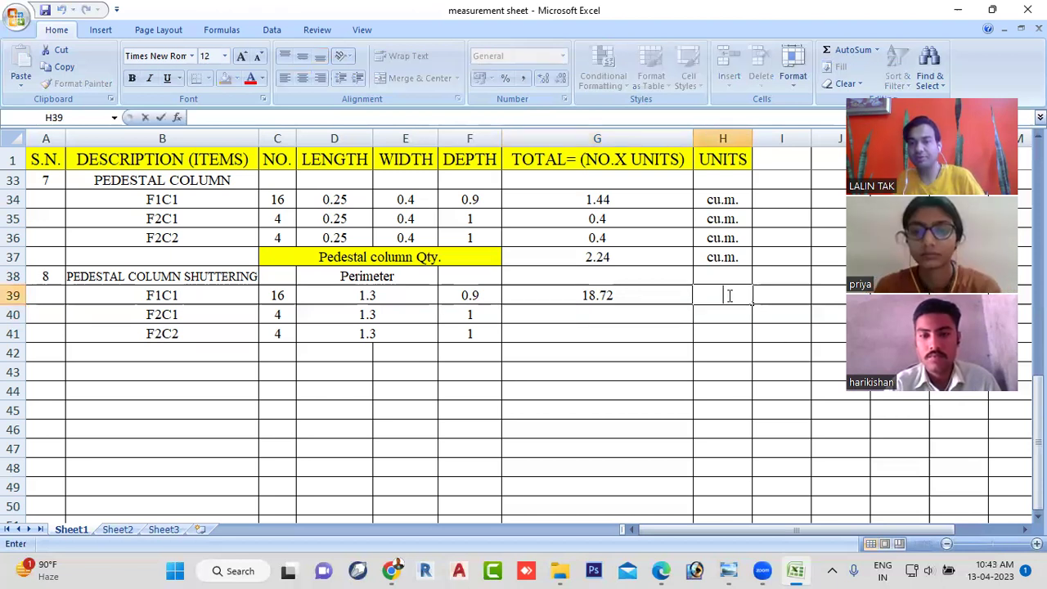
{"action": "type", "text": "sq.m."}
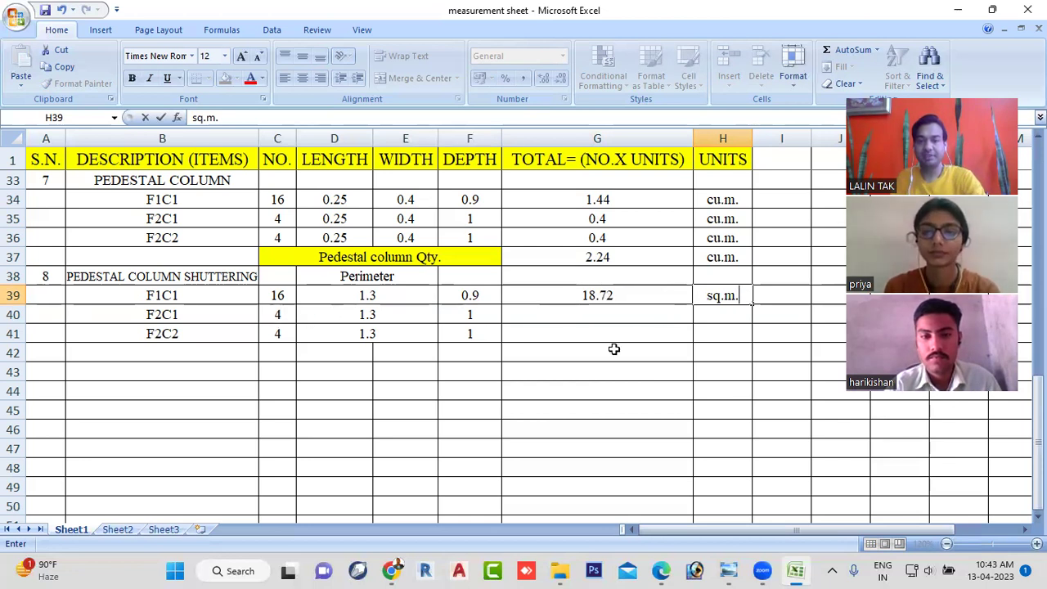
{"action": "left_click", "coordinate": [673, 295]}
{"action": "left_click_drag", "start_coordinate": [692, 304], "coordinate": [685, 347]}
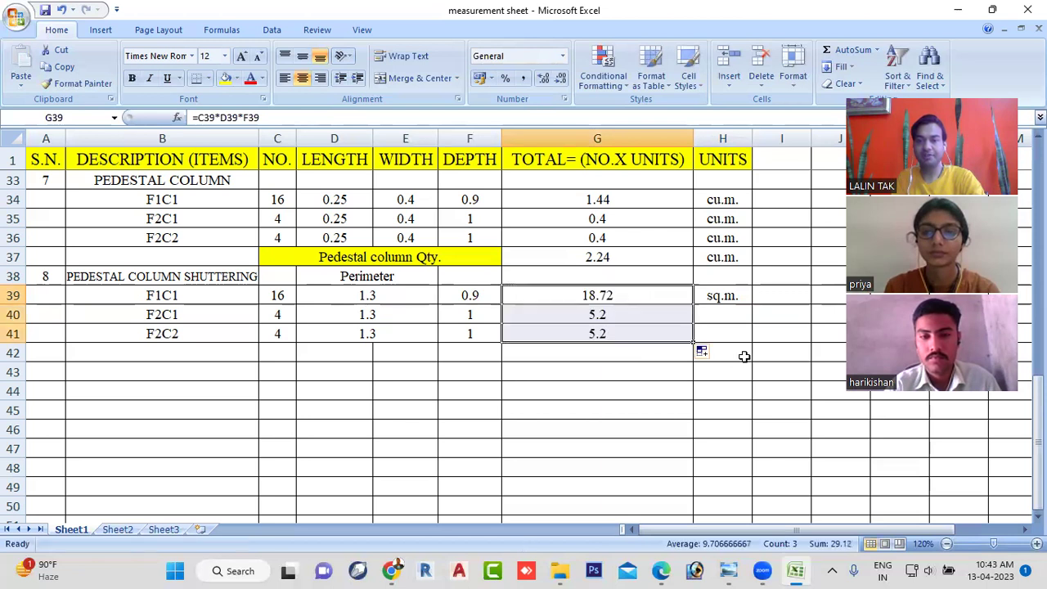
Step: AutoSum the three shuttering areas in G42 for a 29.12 total
{"action": "left_click", "coordinate": [600, 351]}
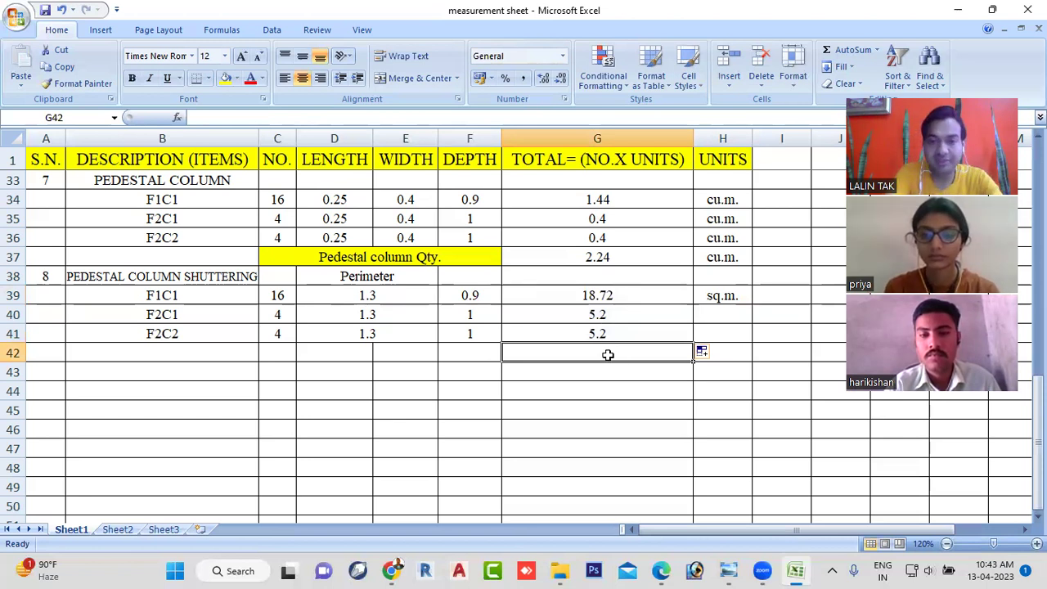
{"action": "key", "text": "alt+equal"}
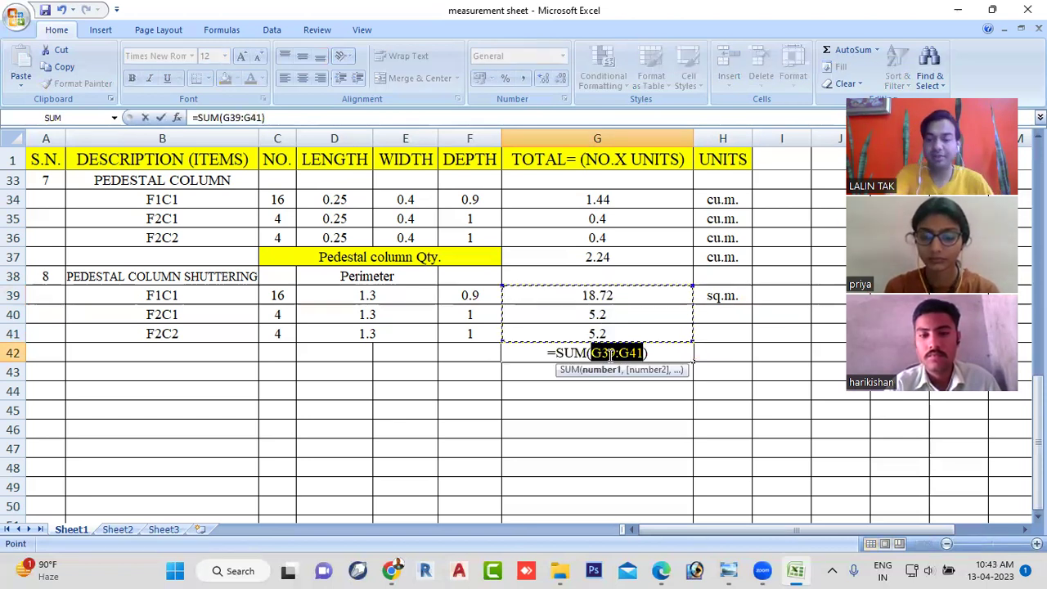
{"action": "key", "text": "Return"}
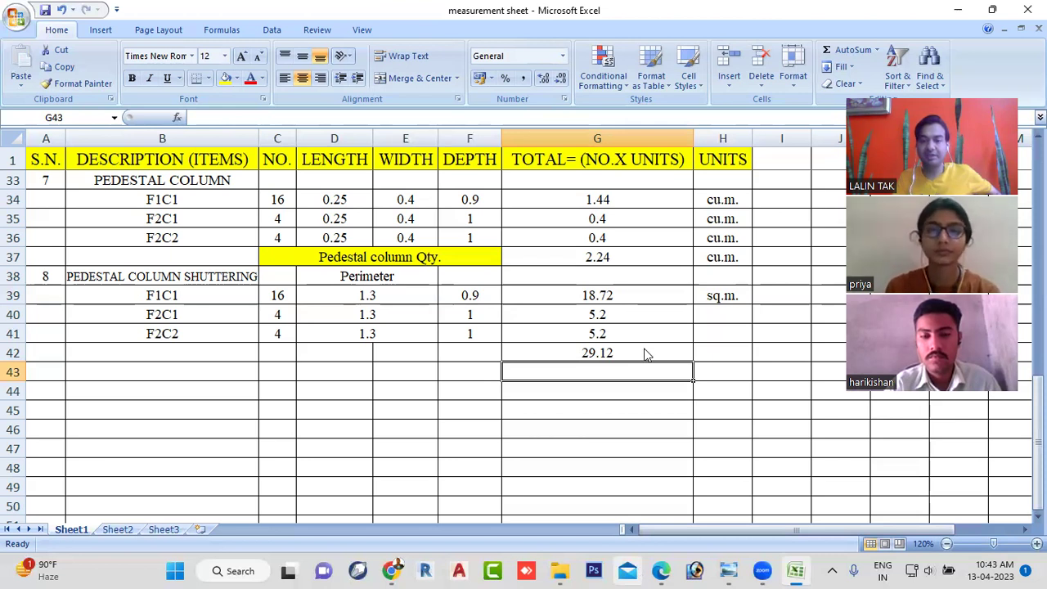
{"action": "left_click", "coordinate": [392, 570]}
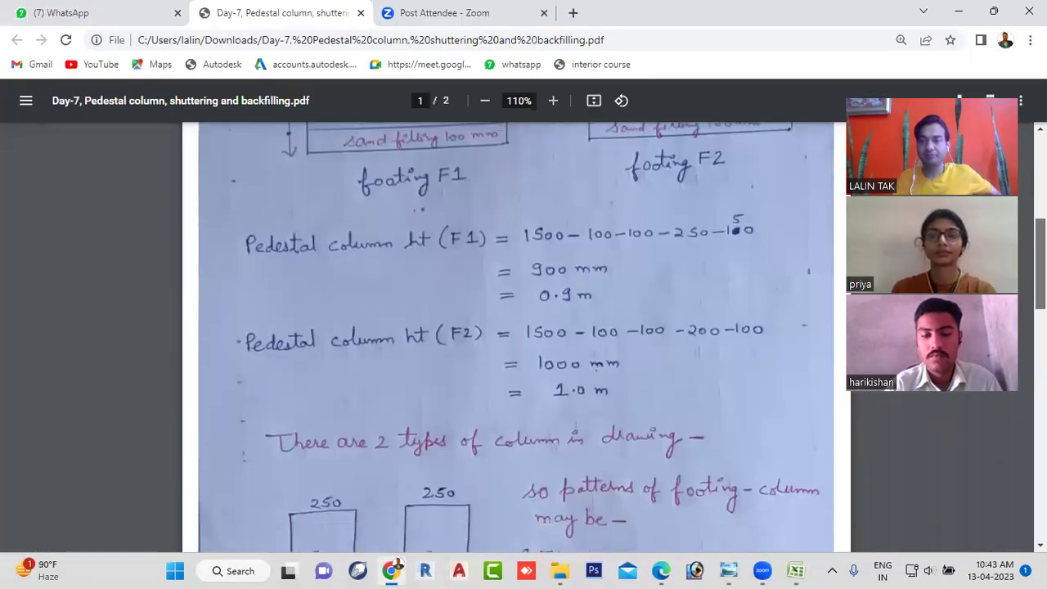
Step: Scroll the Day-7 PDF to page 2's shuttering and backfilling notes, then return to Excel
{"action": "scroll", "coordinate": [516, 336], "scroll_direction": "down", "scroll_amount": 2}
{"action": "scroll", "coordinate": [515, 335], "scroll_direction": "down", "scroll_amount": 5}
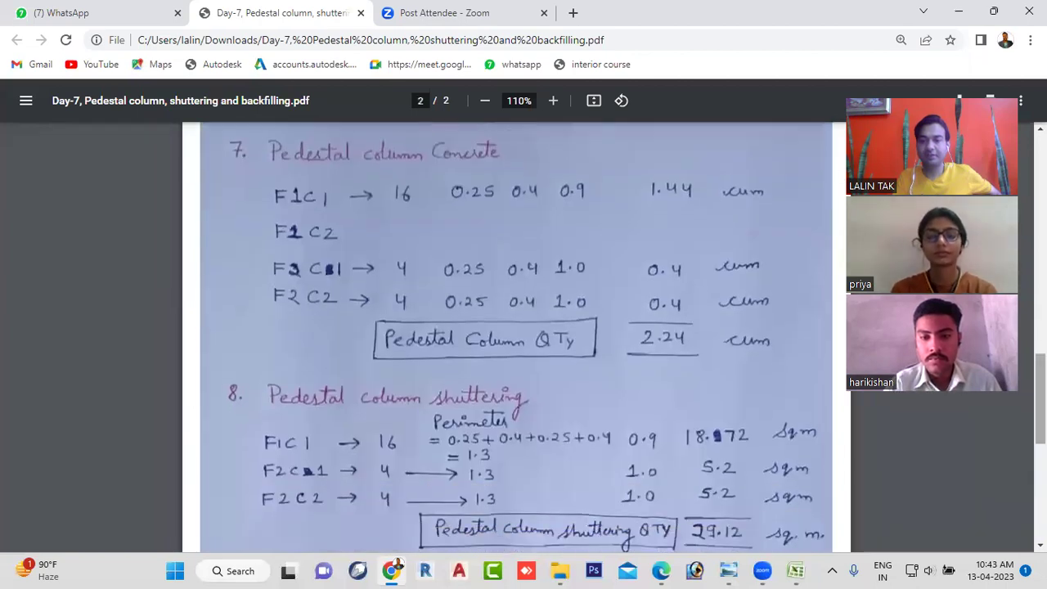
{"action": "scroll", "coordinate": [515, 336], "scroll_direction": "down", "scroll_amount": 3}
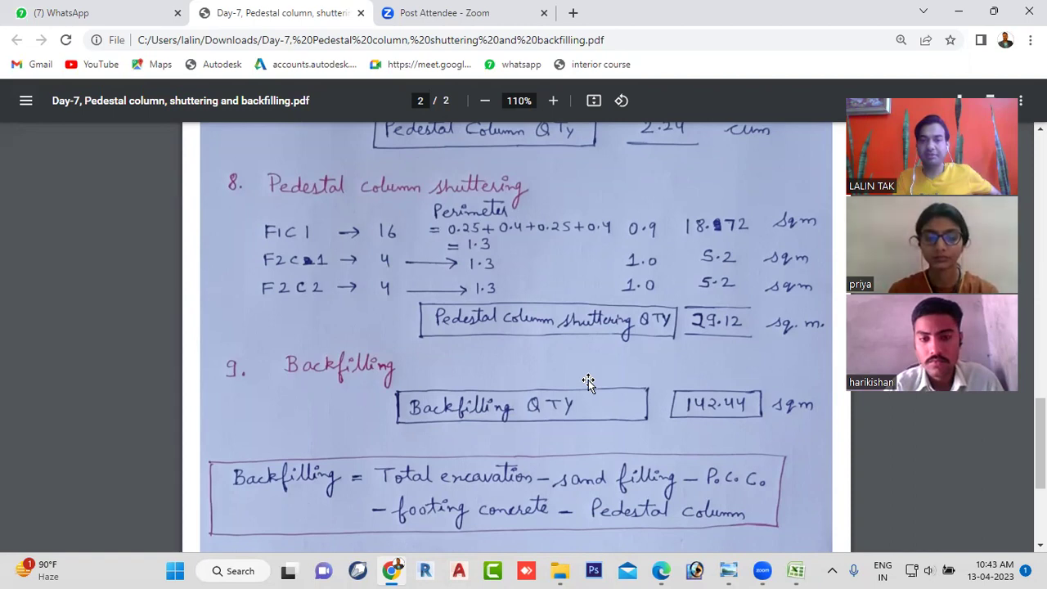
{"action": "key", "text": "alt+Tab"}
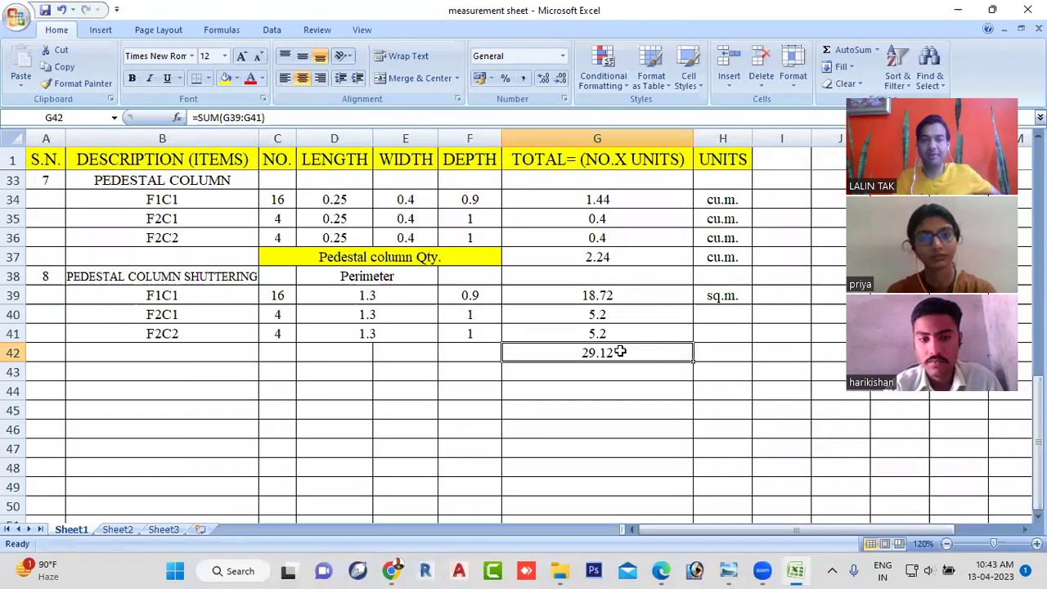
Step: Fill sq.m. down to H42 and label row 42 with a yellow 'Pedestal column shuttering Qty.'
{"action": "left_click", "coordinate": [745, 301]}
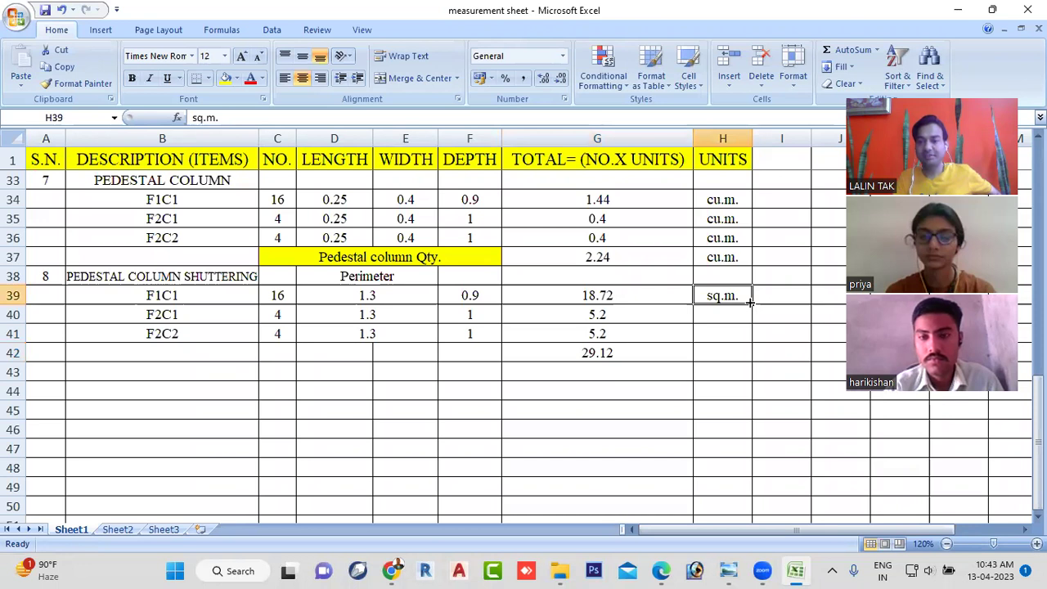
{"action": "left_click_drag", "start_coordinate": [752, 305], "coordinate": [741, 359]}
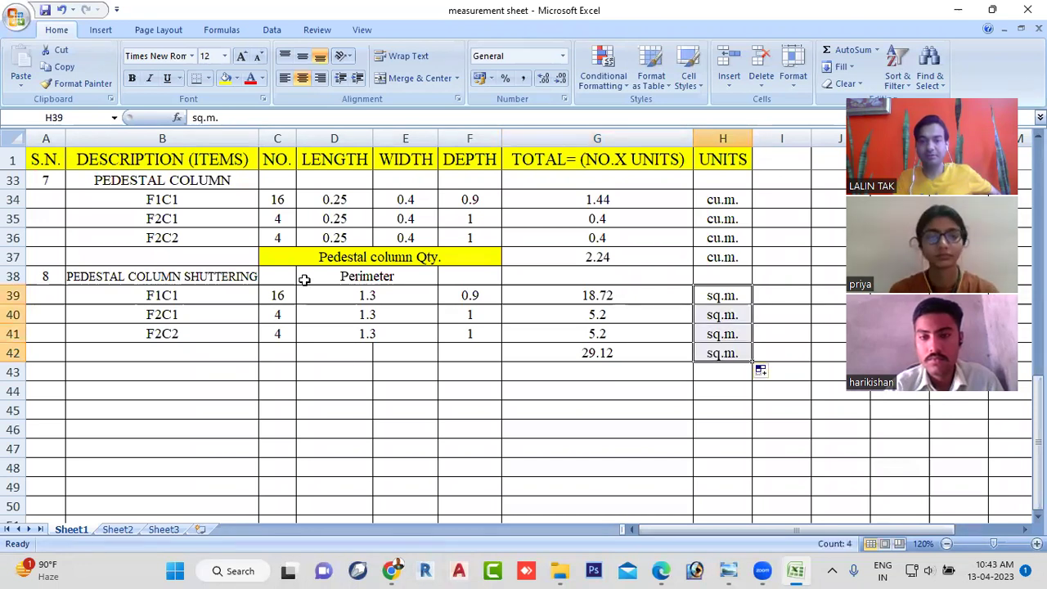
{"action": "left_click", "coordinate": [308, 254]}
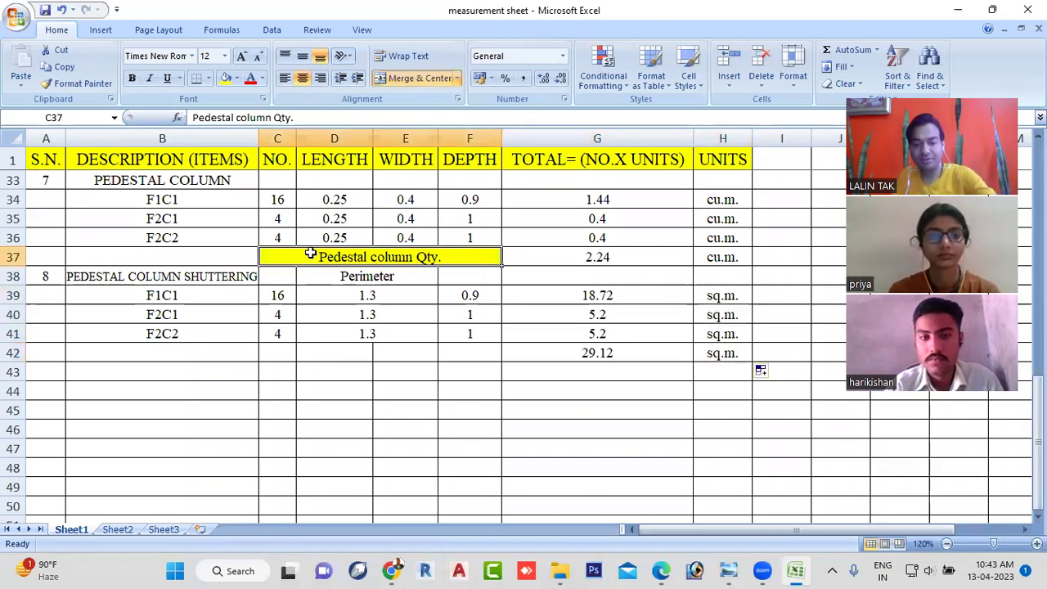
{"action": "key", "text": "ctrl+c"}
{"action": "left_click_drag", "start_coordinate": [286, 352], "coordinate": [442, 351]}
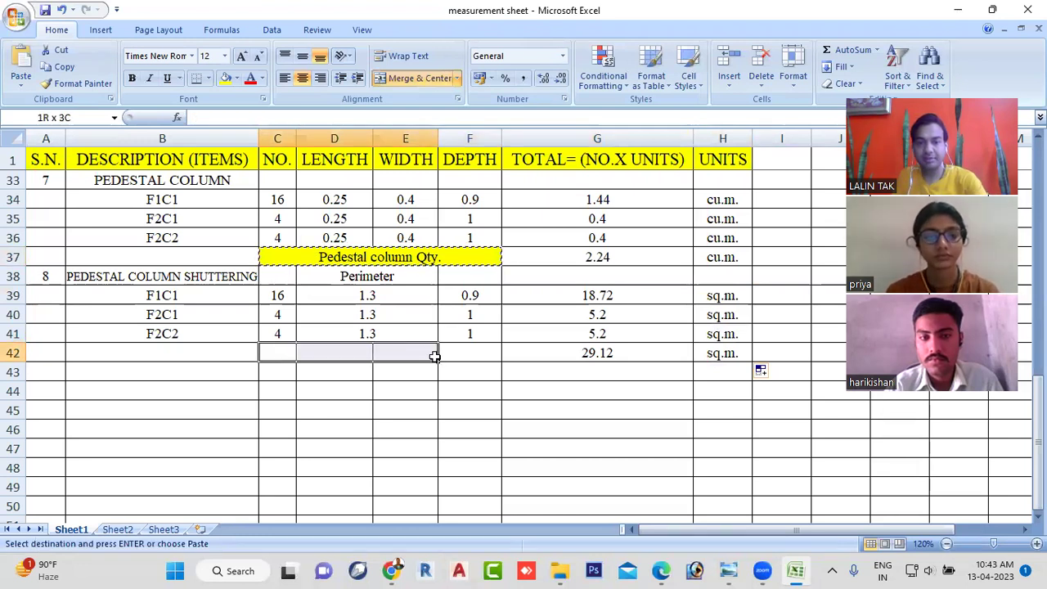
{"action": "key", "text": "ctrl+v"}
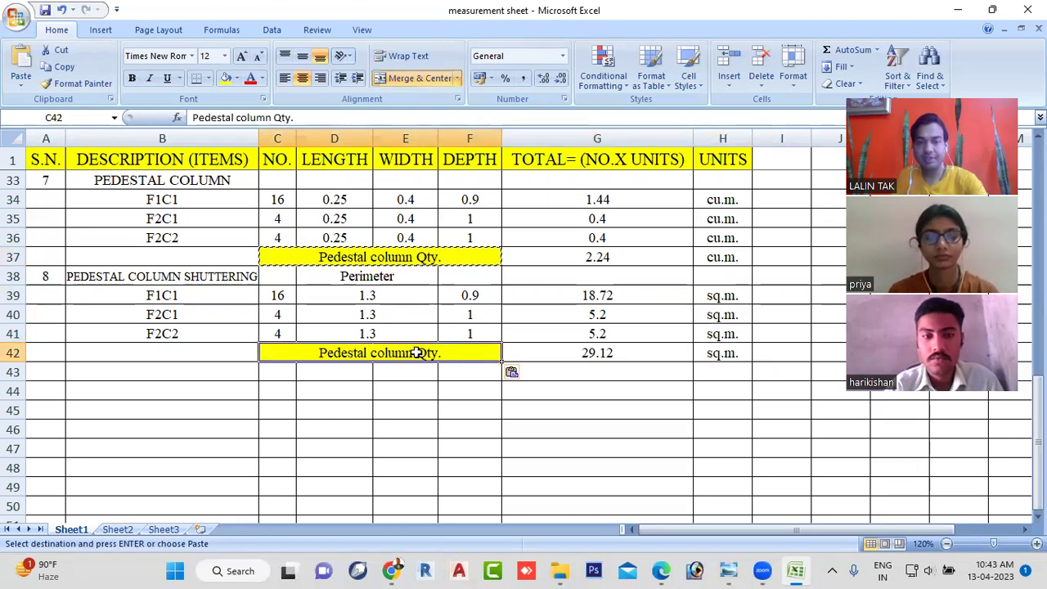
{"action": "double_click", "coordinate": [415, 353]}
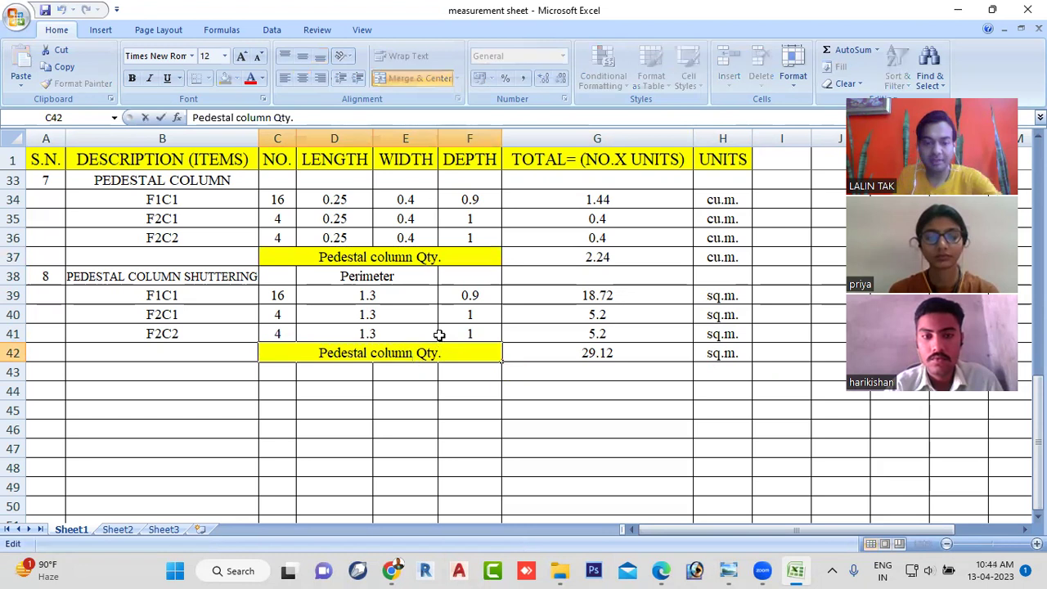
{"action": "type", "text": "shuttering"}
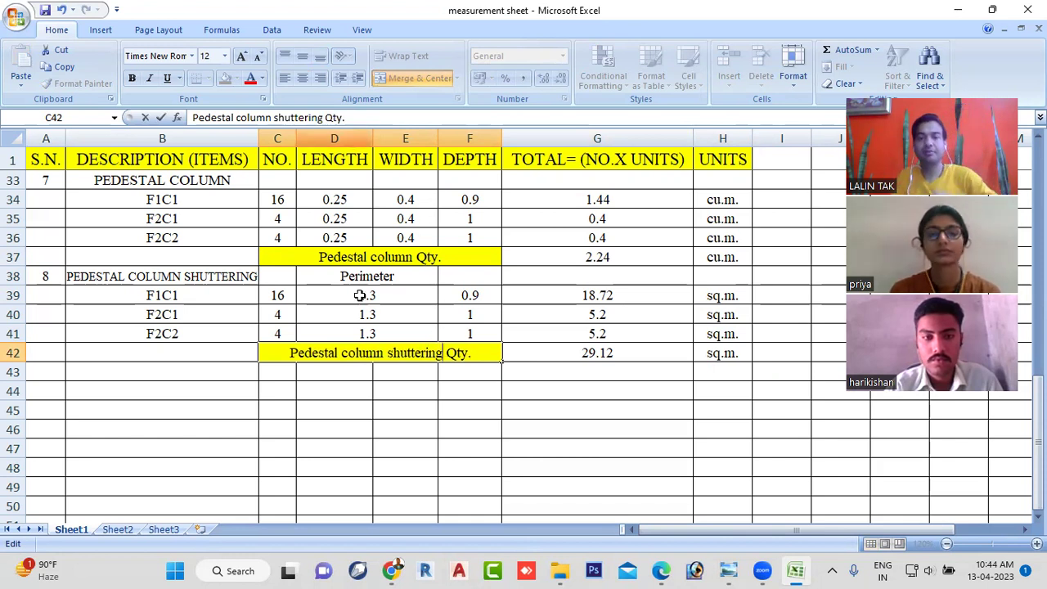
{"action": "left_click", "coordinate": [490, 377]}
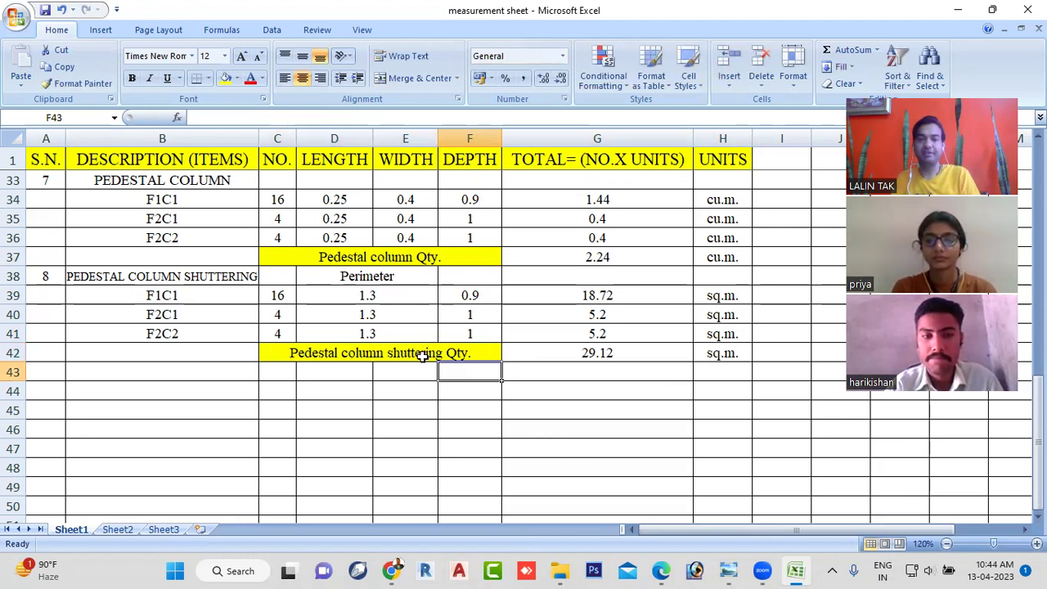
Step: Enter item number 9 in A44 and the description 'Backfilling' in B44
{"action": "scroll", "coordinate": [423, 356], "scroll_direction": "up", "scroll_amount": 1}
{"action": "scroll", "coordinate": [422, 359], "scroll_direction": "up", "scroll_amount": 1}
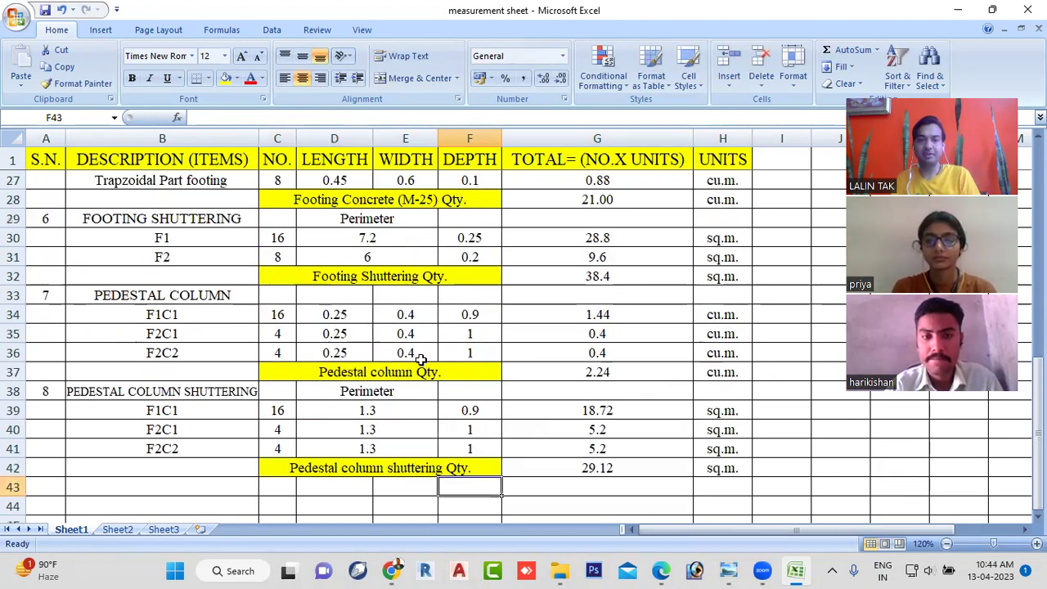
{"action": "scroll", "coordinate": [421, 360], "scroll_direction": "up", "scroll_amount": 3}
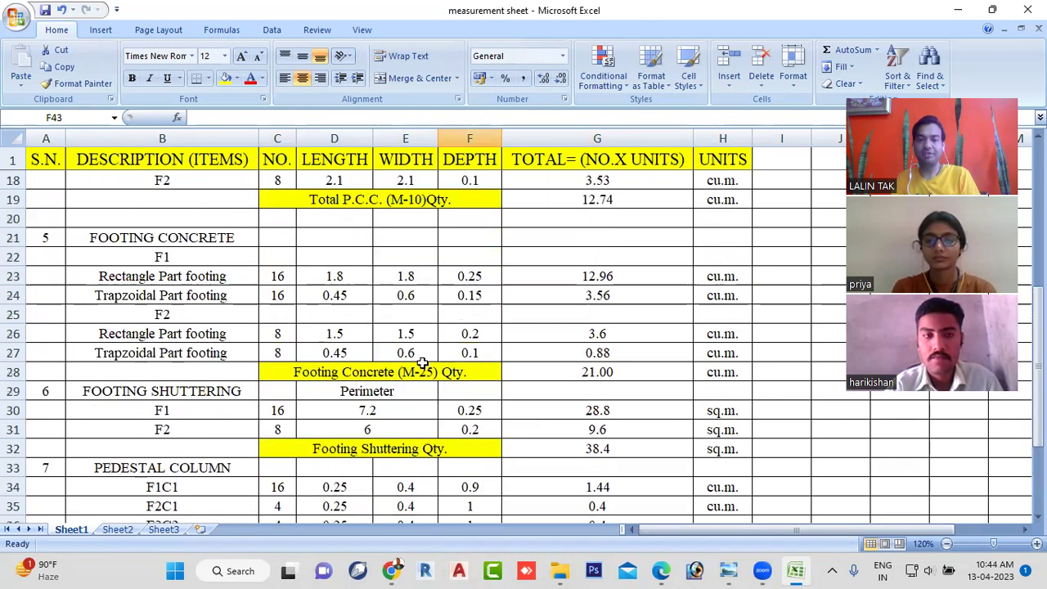
{"action": "scroll", "coordinate": [422, 363], "scroll_direction": "up", "scroll_amount": 3}
{"action": "scroll", "coordinate": [424, 364], "scroll_direction": "up", "scroll_amount": 1}
{"action": "scroll", "coordinate": [423, 364], "scroll_direction": "up", "scroll_amount": 2}
{"action": "scroll", "coordinate": [425, 367], "scroll_direction": "down", "scroll_amount": 2}
{"action": "scroll", "coordinate": [426, 369], "scroll_direction": "down", "scroll_amount": 2}
{"action": "scroll", "coordinate": [427, 370], "scroll_direction": "down", "scroll_amount": 3}
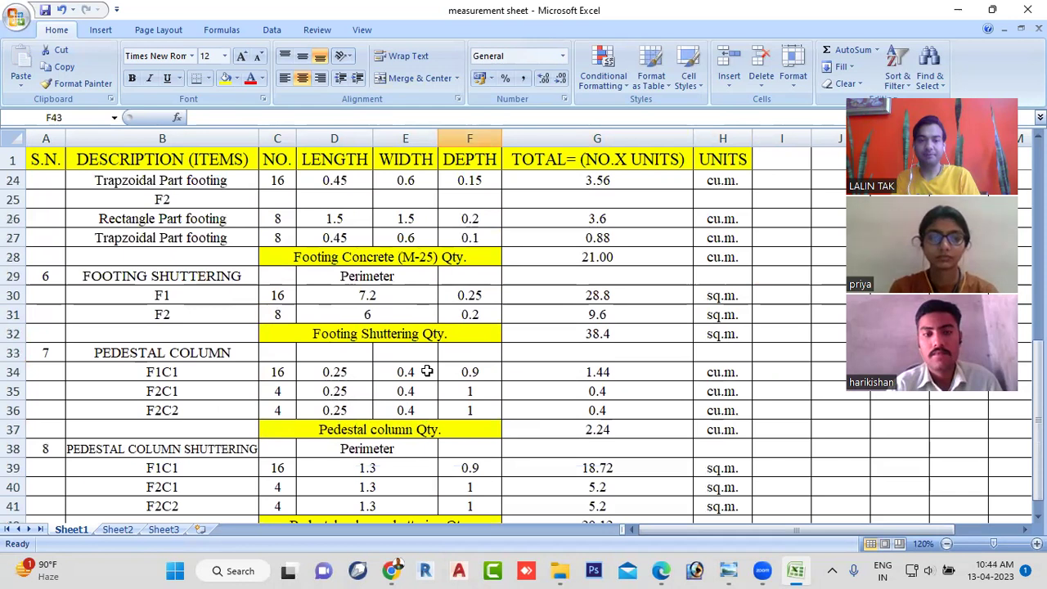
{"action": "scroll", "coordinate": [426, 370], "scroll_direction": "down", "scroll_amount": 2}
{"action": "scroll", "coordinate": [426, 370], "scroll_direction": "down", "scroll_amount": 2}
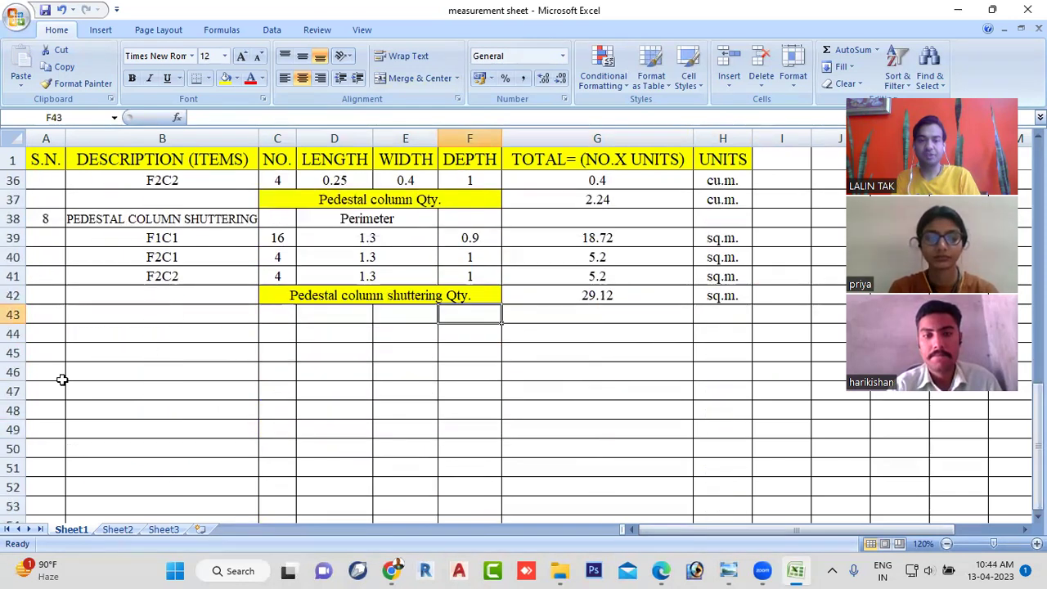
{"action": "left_click", "coordinate": [47, 330]}
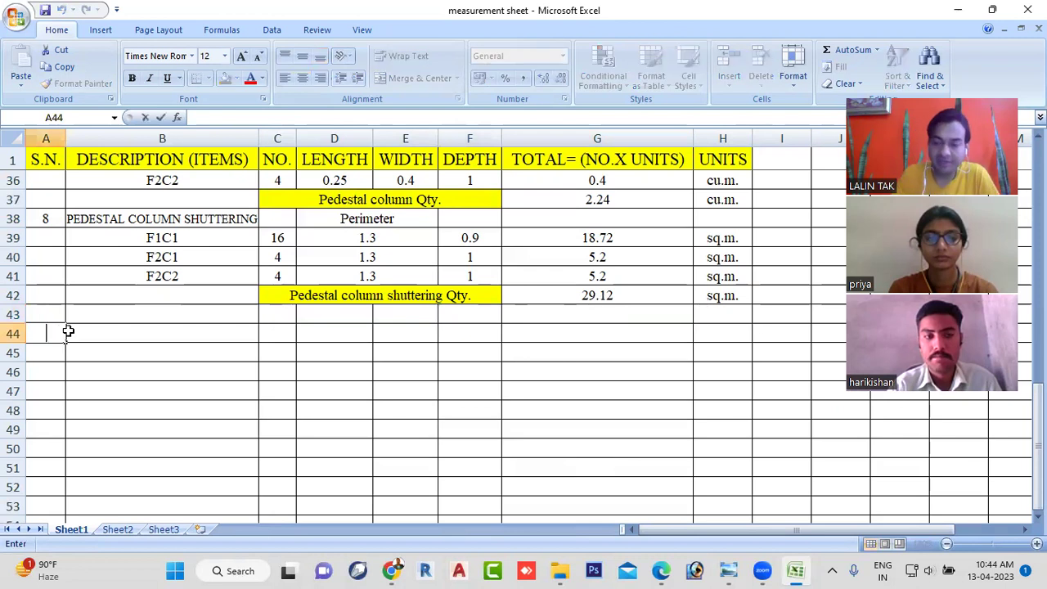
{"action": "type", "text": "9"}
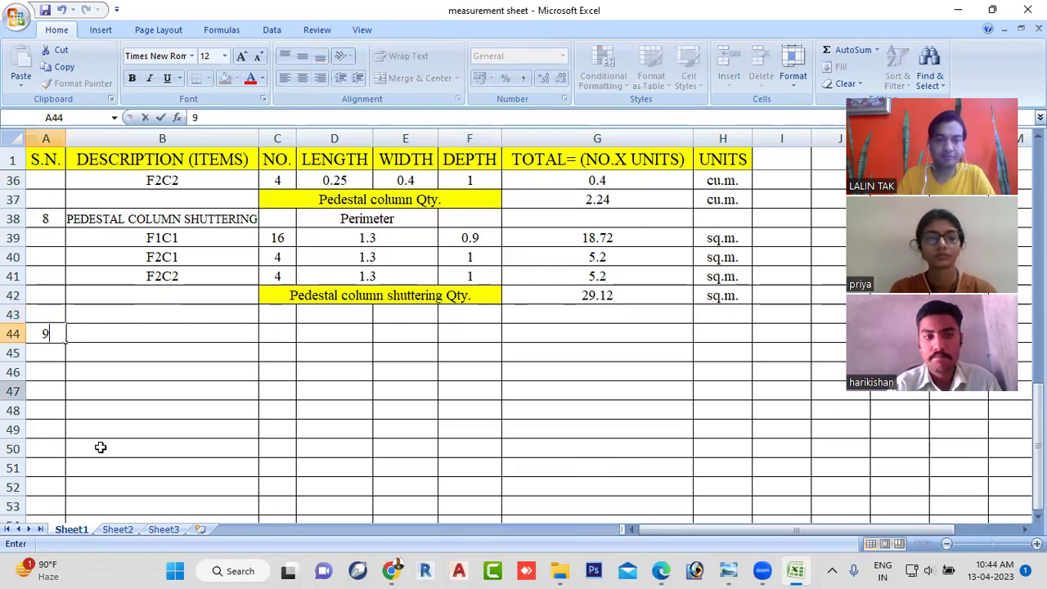
{"action": "double_click", "coordinate": [117, 335]}
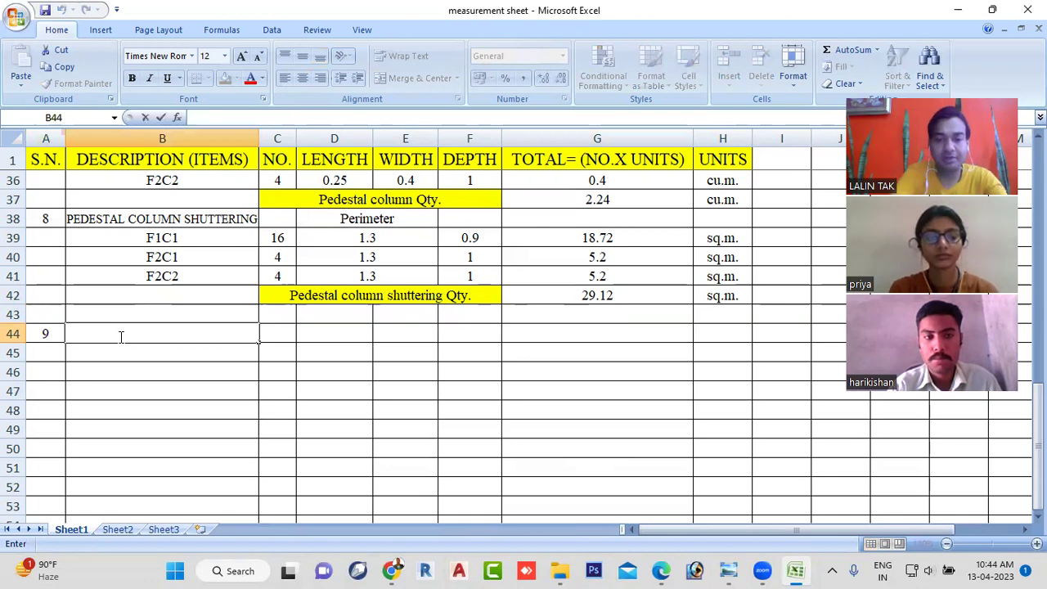
{"action": "type", "text": "Bac"}
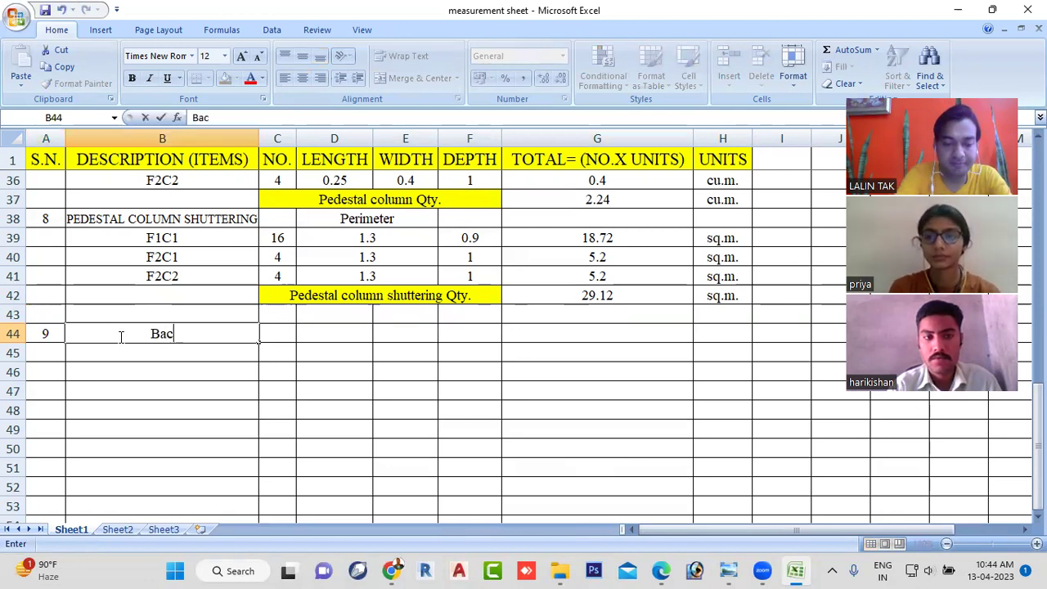
{"action": "type", "text": "k"}
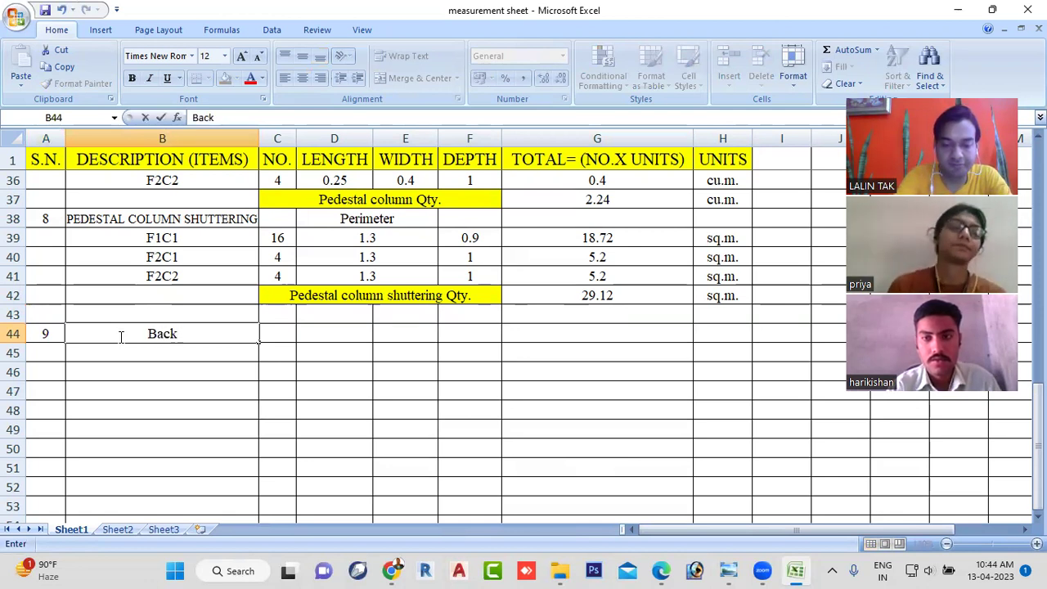
{"action": "type", "text": "filling"}
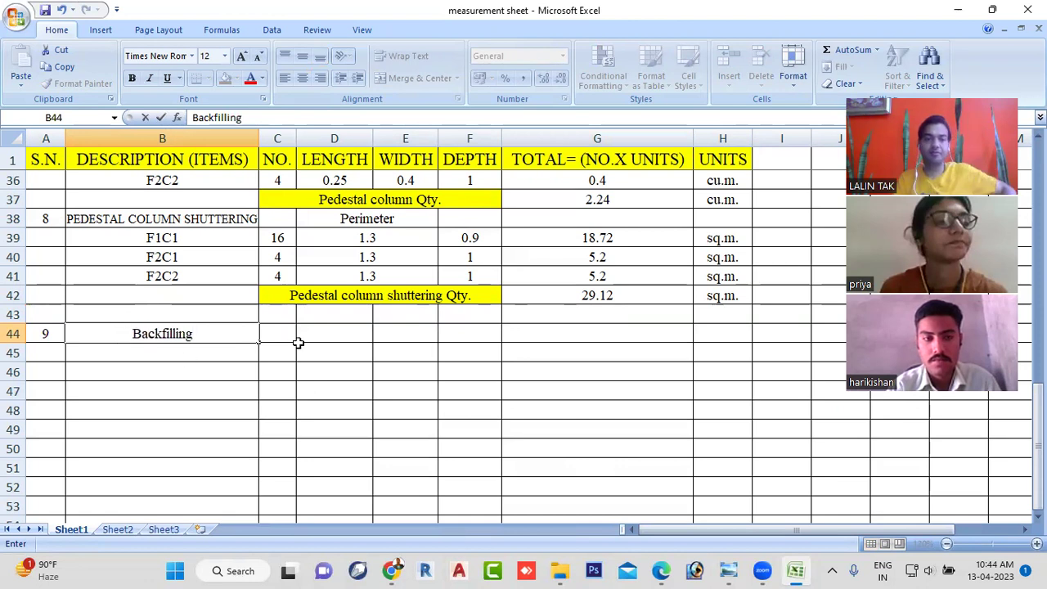
{"action": "left_click", "coordinate": [276, 332]}
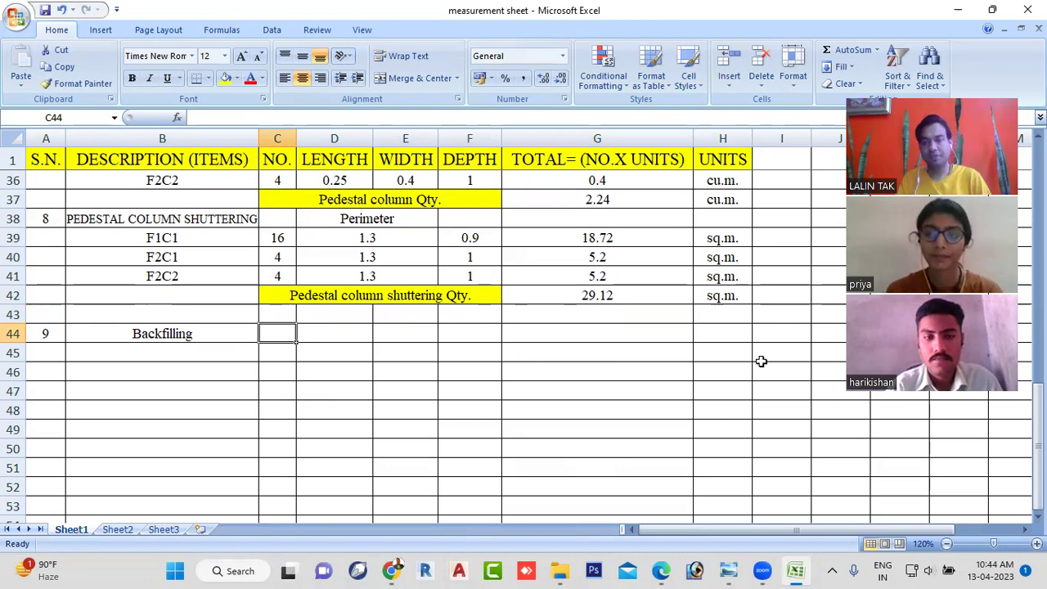
{"action": "scroll", "coordinate": [761, 360], "scroll_direction": "up", "scroll_amount": 1}
{"action": "scroll", "coordinate": [764, 361], "scroll_direction": "up", "scroll_amount": 1}
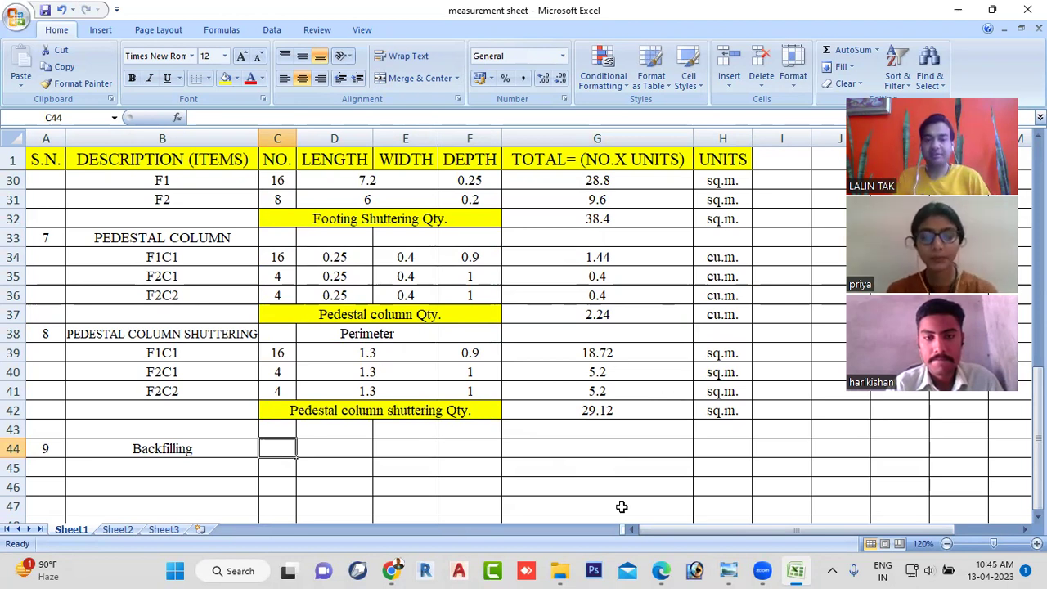
Step: Show the Day-7 PDF's footing F1/F2 pedestal column diagram, zoomed to 125%
{"action": "left_click", "coordinate": [660, 571]}
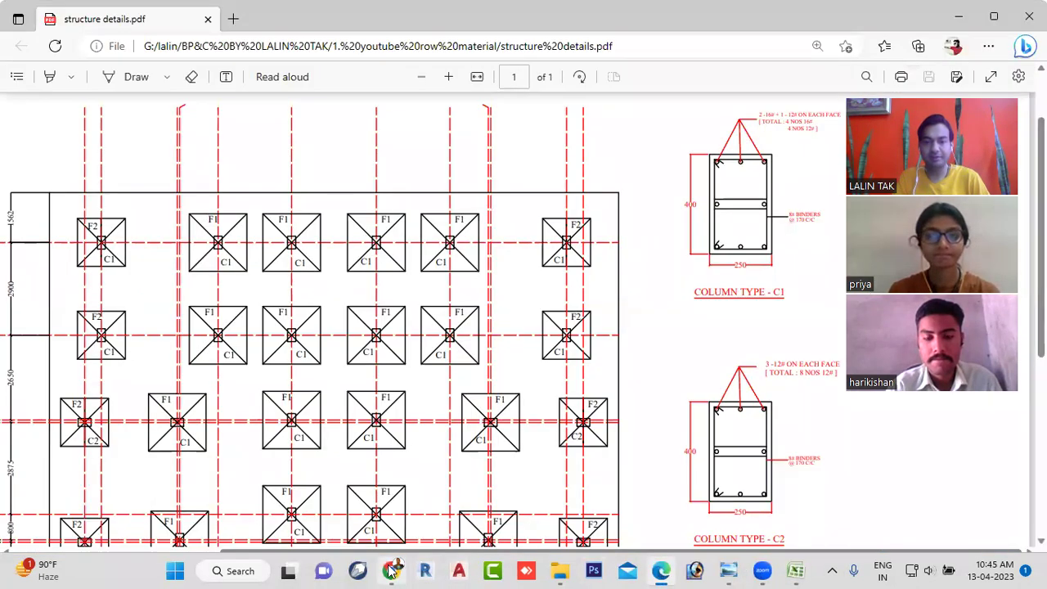
{"action": "left_click", "coordinate": [392, 570]}
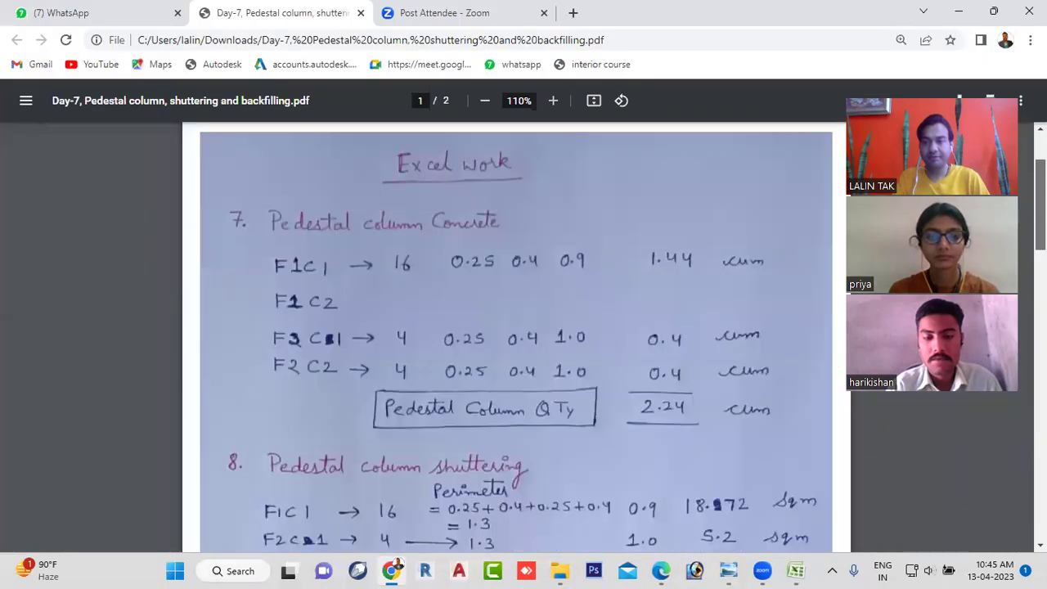
{"action": "scroll", "coordinate": [516, 336], "scroll_direction": "up", "scroll_amount": 5}
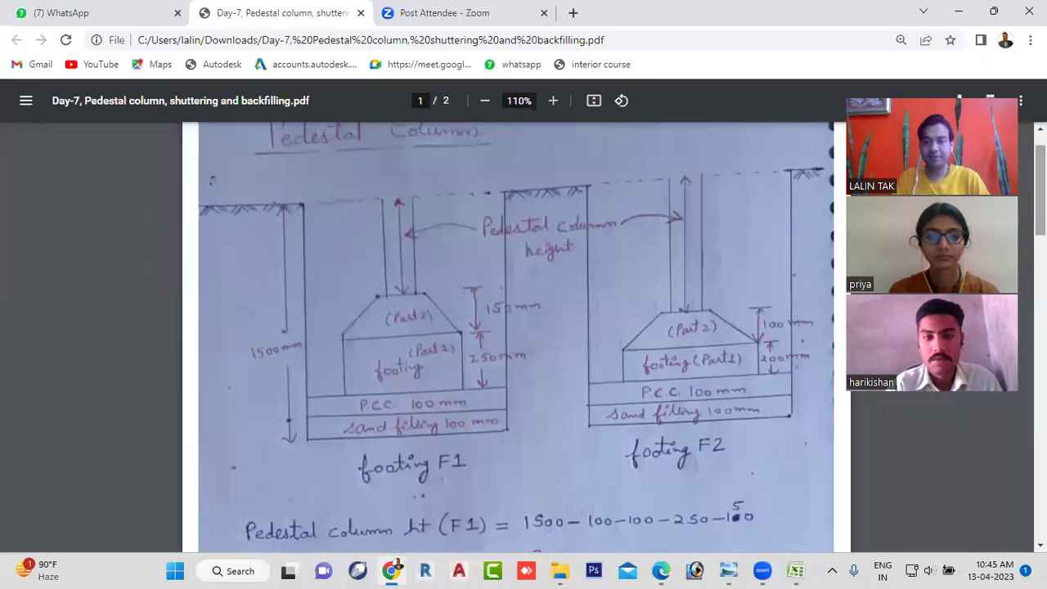
{"action": "left_click", "coordinate": [553, 100]}
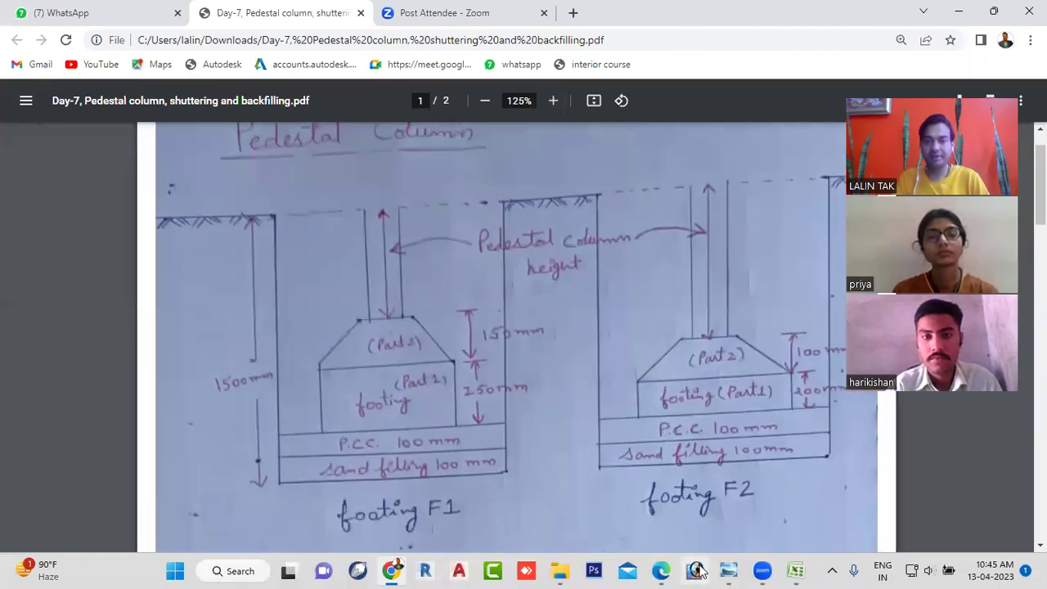
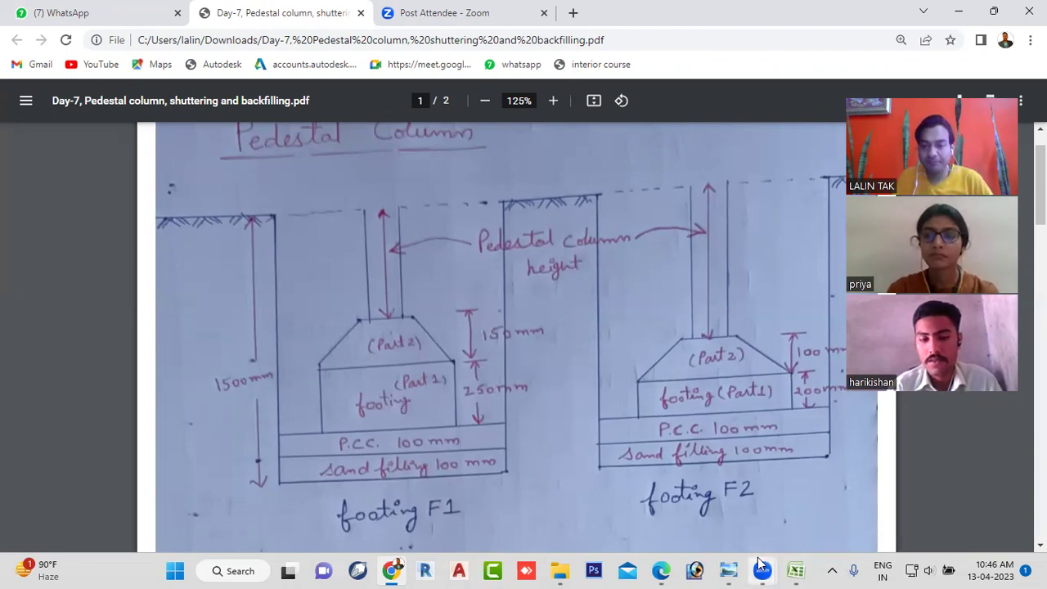
Step: Switch from the pedestal column PDF back to the Excel measurement sheet
{"action": "left_click", "coordinate": [797, 571]}
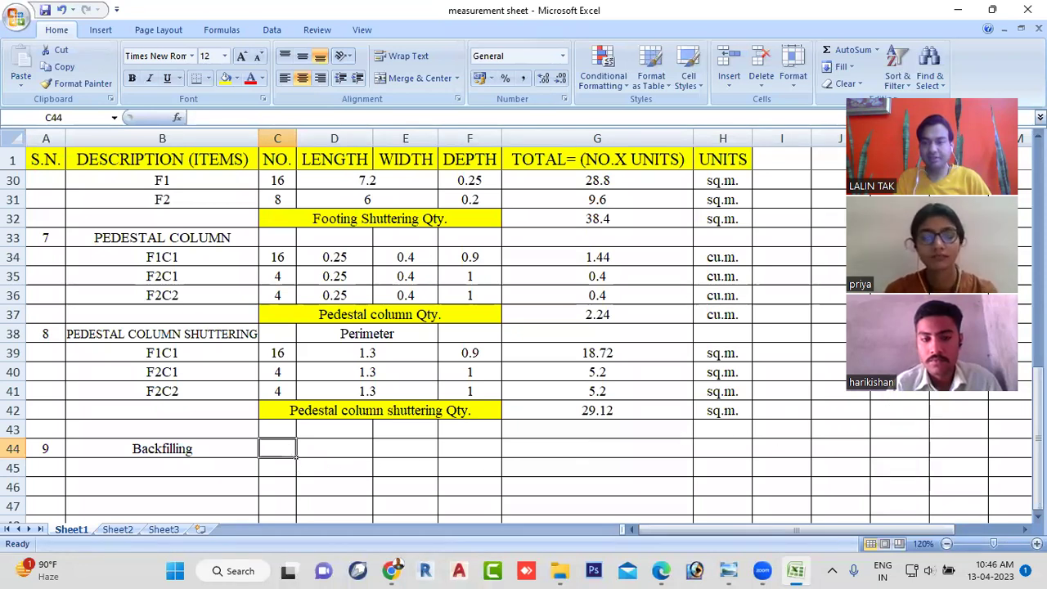
Step: Begin the Backfilling formula in G44 with the excavation quantity, =G9
{"action": "left_click", "coordinate": [565, 449]}
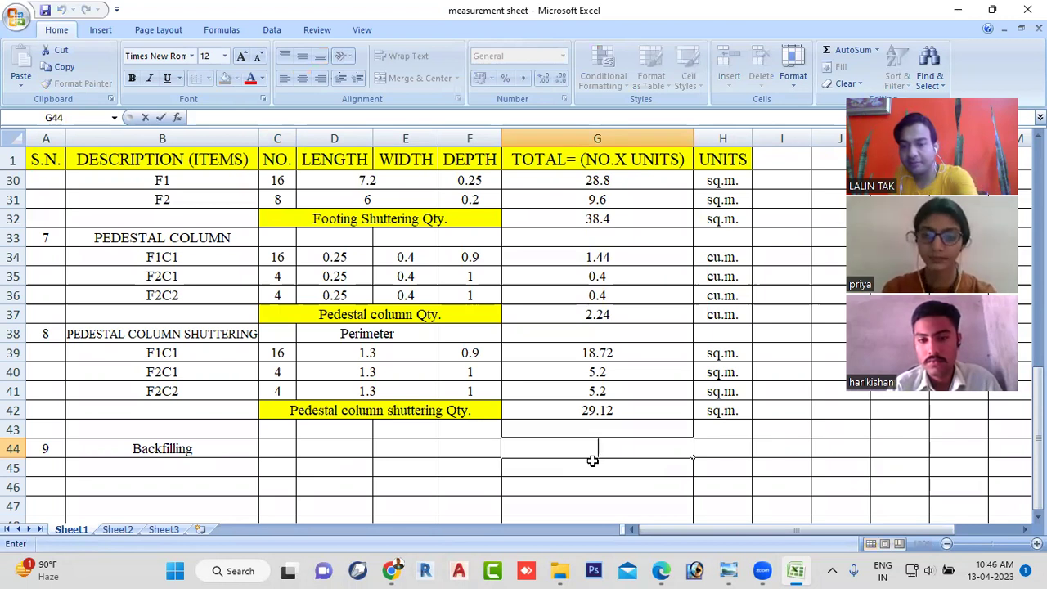
{"action": "type", "text": "="}
{"action": "left_click_drag", "start_coordinate": [1038, 458], "coordinate": [1037, 426]}
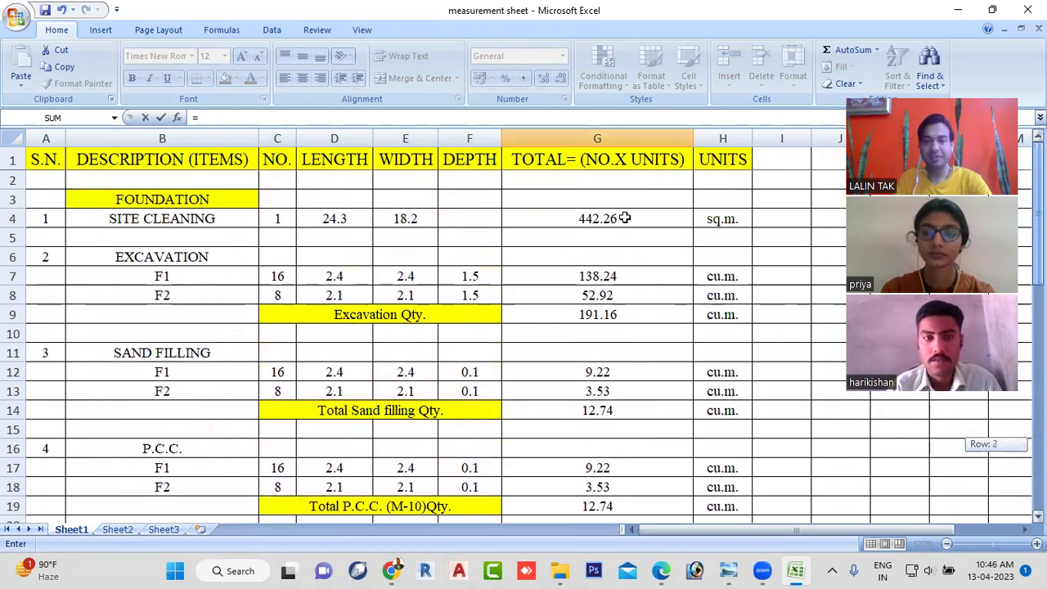
{"action": "left_click", "coordinate": [600, 315]}
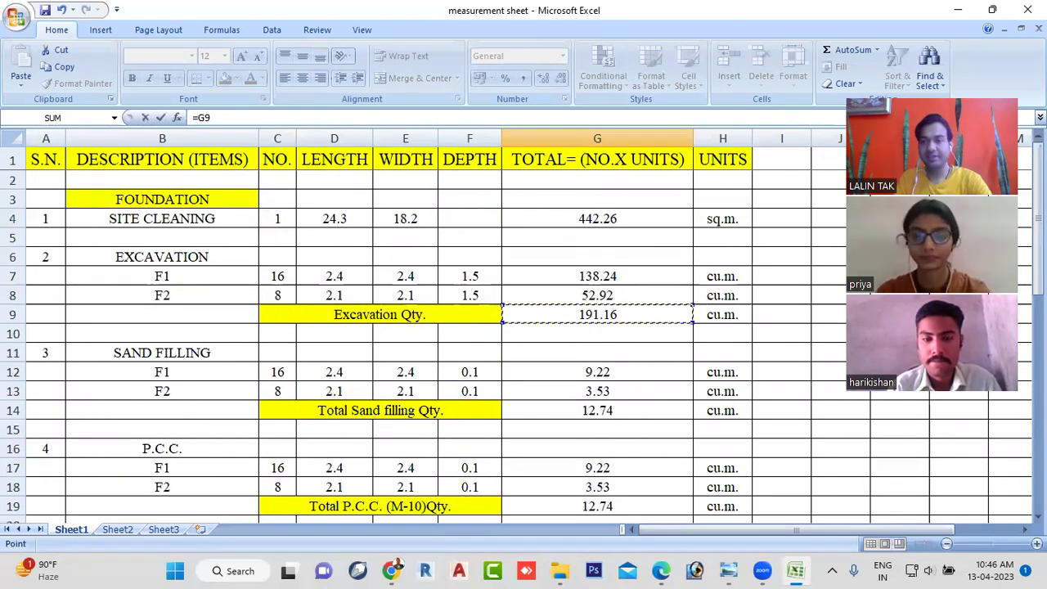
{"action": "scroll", "coordinate": [524, 343], "scroll_direction": "down", "scroll_amount": 3}
{"action": "scroll", "coordinate": [524, 343], "scroll_direction": "down", "scroll_amount": 2}
{"action": "scroll", "coordinate": [524, 343], "scroll_direction": "down", "scroll_amount": 2}
{"action": "scroll", "coordinate": [524, 344], "scroll_direction": "down", "scroll_amount": 1}
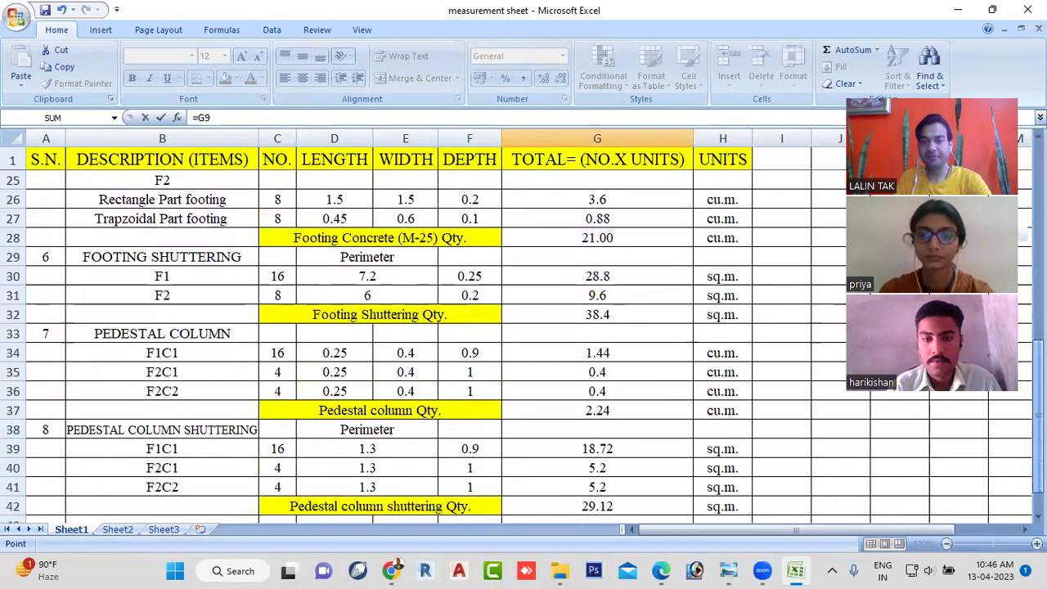
{"action": "scroll", "coordinate": [524, 344], "scroll_direction": "down", "scroll_amount": 1}
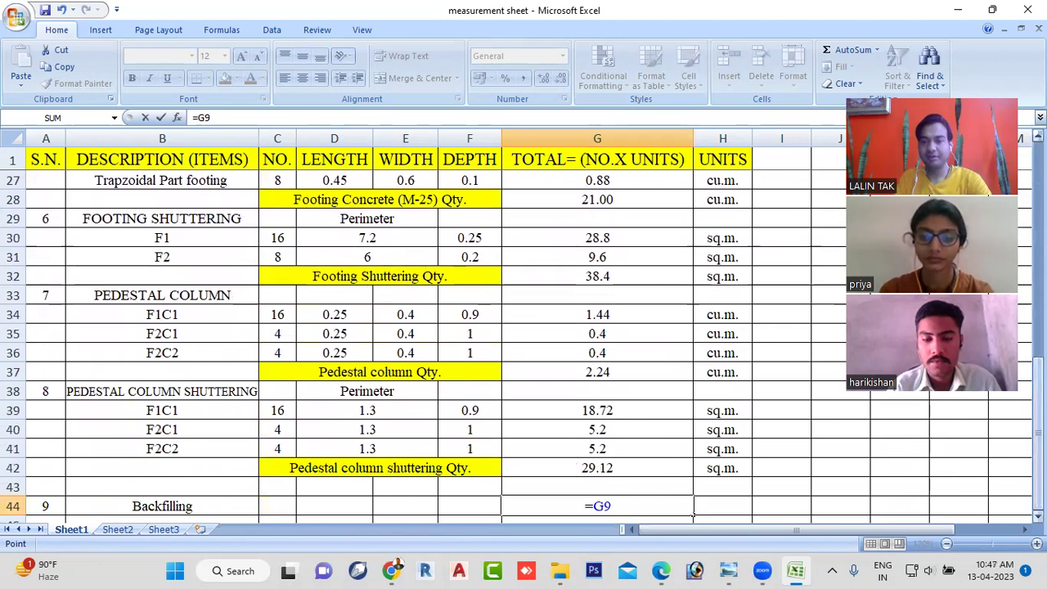
{"action": "scroll", "coordinate": [603, 424], "scroll_direction": "down", "scroll_amount": 2}
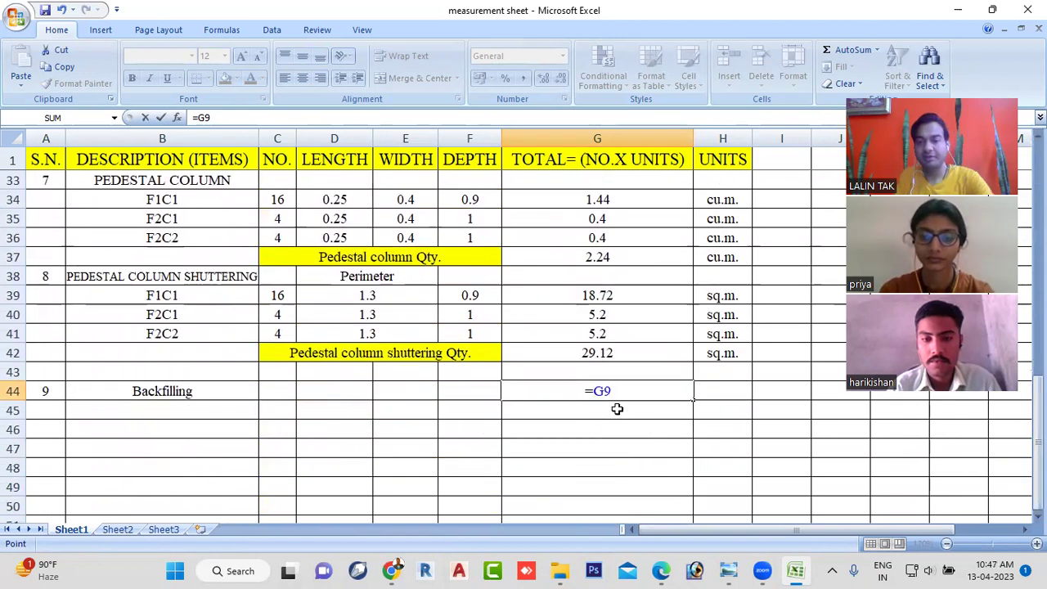
Step: Subtract the sand filling total G14 and the P.C.C. total G19, giving =G9-G14-G19-
{"action": "type", "text": "-"}
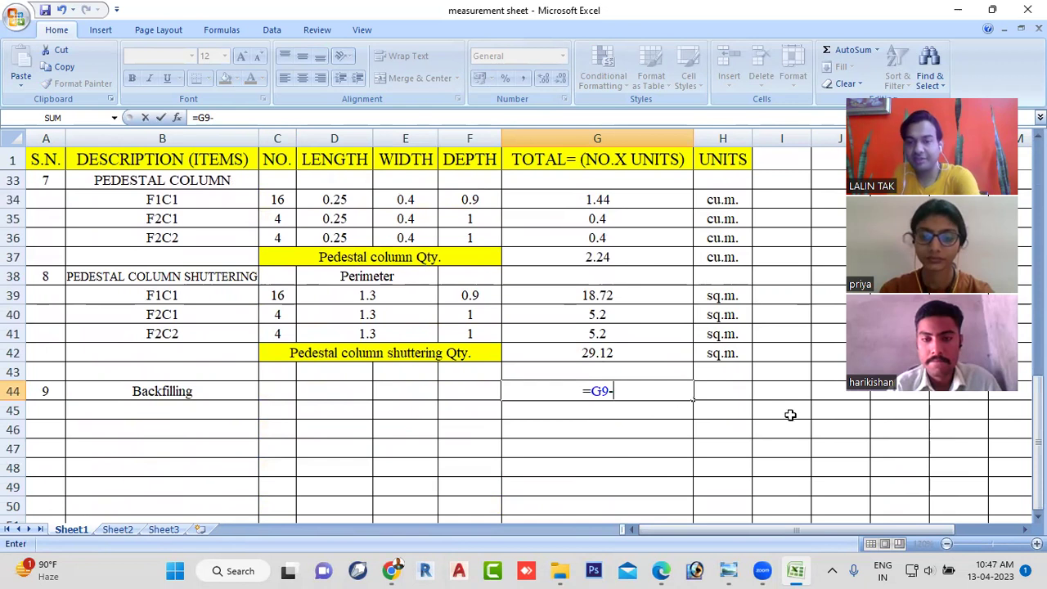
{"action": "left_click_drag", "start_coordinate": [1037, 483], "coordinate": [1038, 414]}
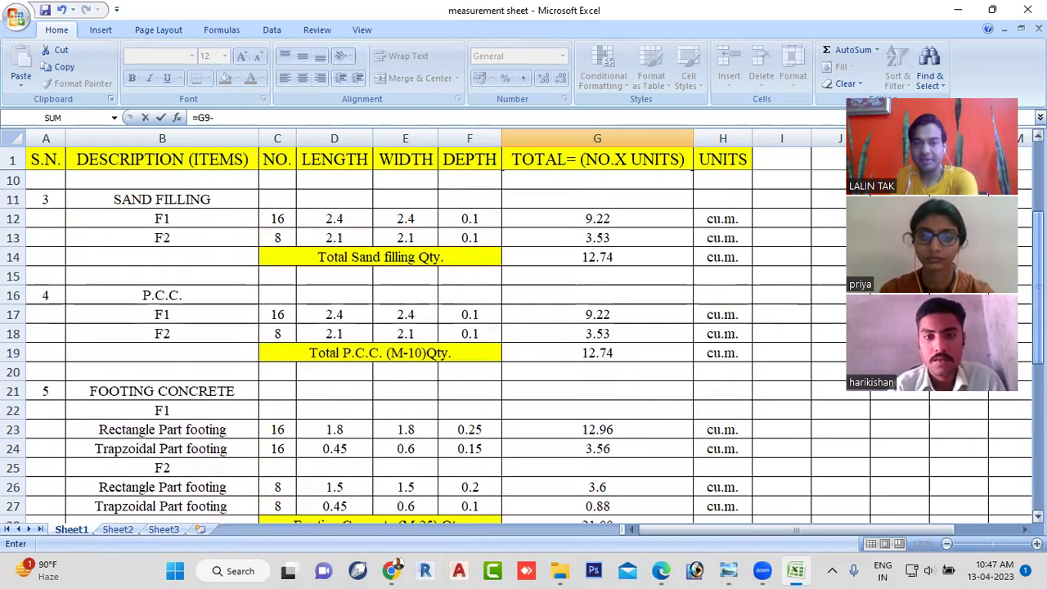
{"action": "left_click", "coordinate": [612, 258]}
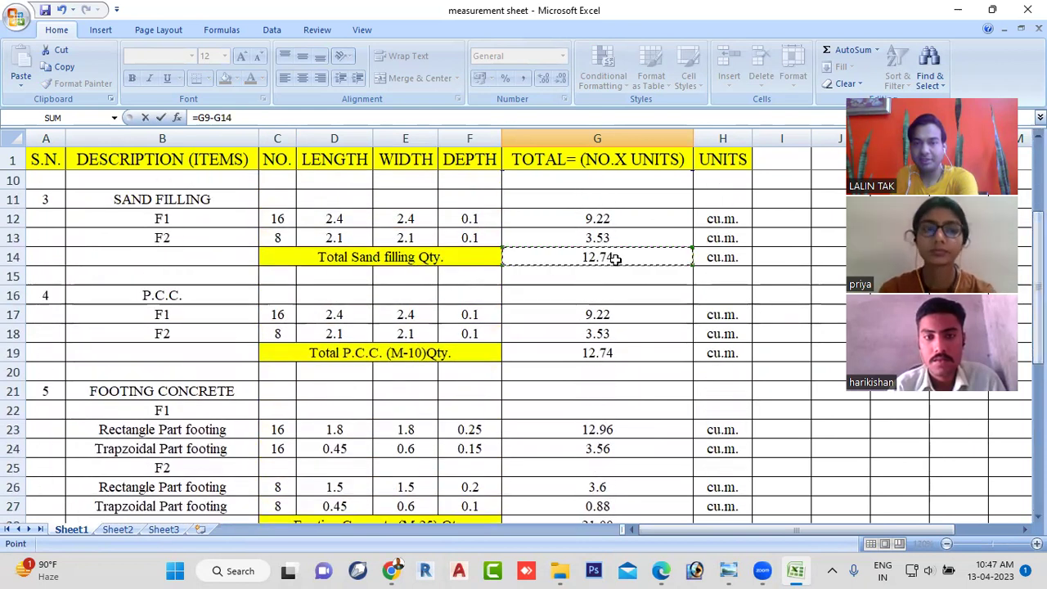
{"action": "type", "text": "-"}
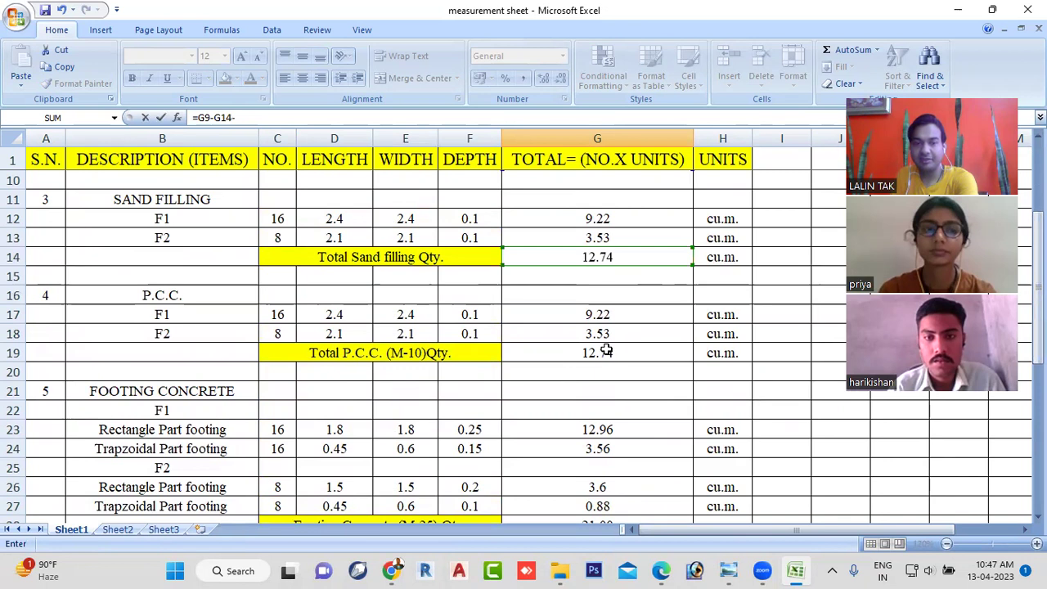
{"action": "left_click", "coordinate": [609, 356]}
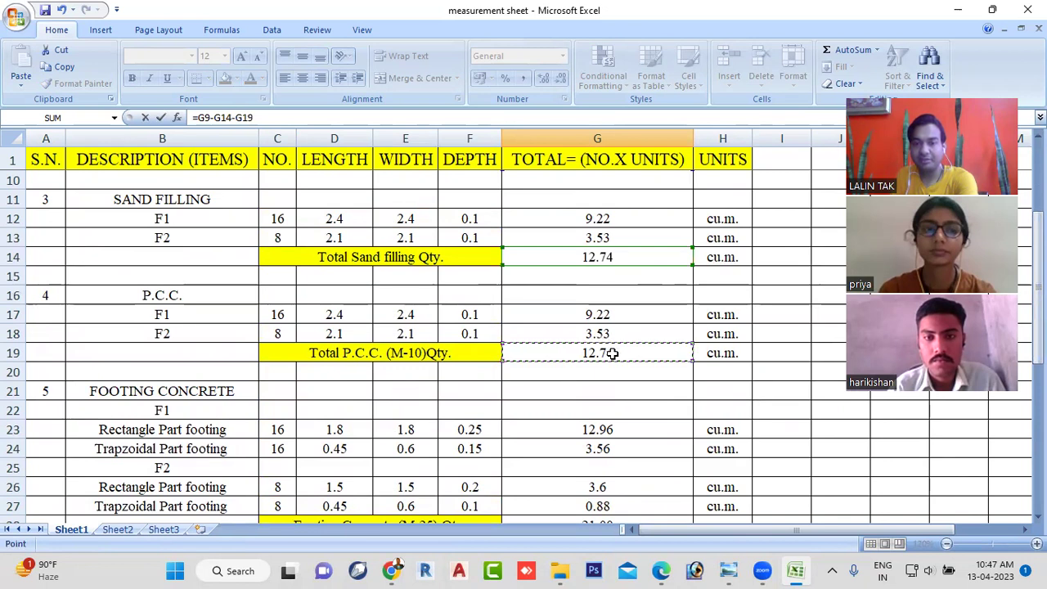
{"action": "type", "text": "-"}
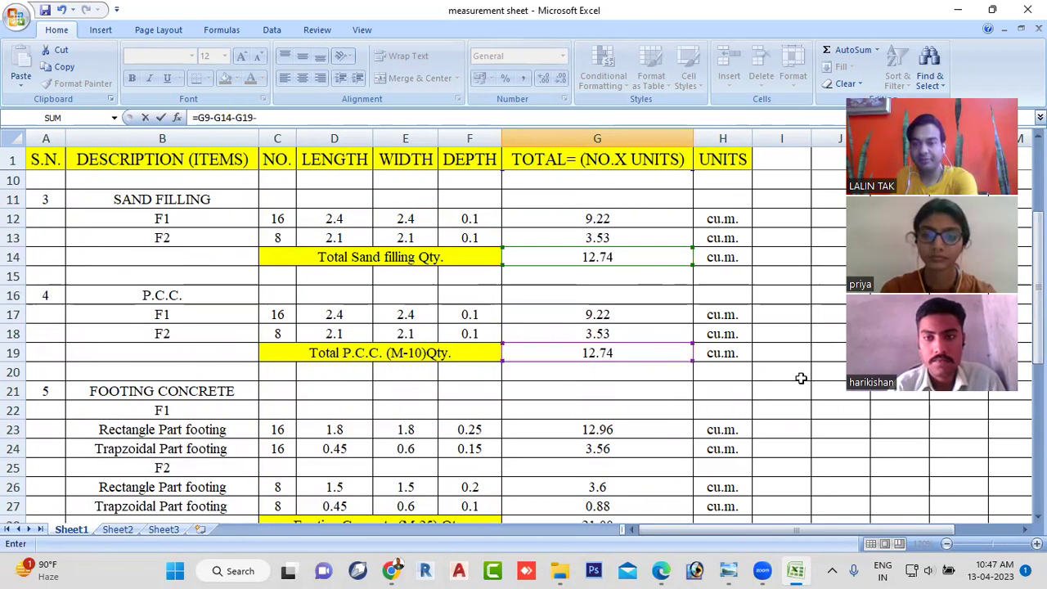
Step: Finish G44 as =G9-G14-G19-G28-G37, deducting footing concrete and pedestal columns, showing 142.44
{"action": "scroll", "coordinate": [524, 352], "scroll_direction": "down", "scroll_amount": 3}
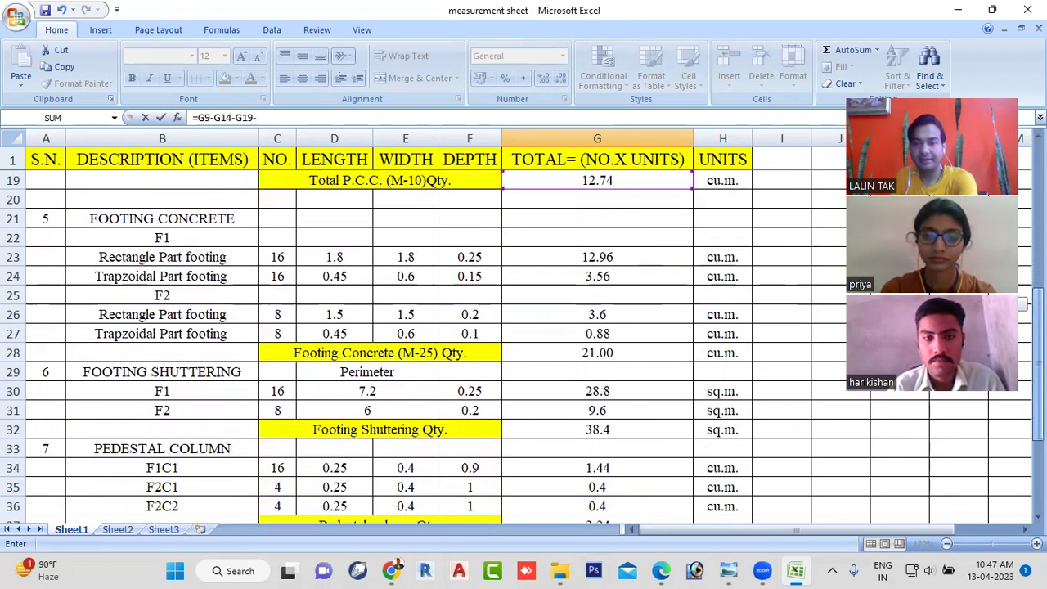
{"action": "scroll", "coordinate": [524, 352], "scroll_direction": "down", "scroll_amount": 1}
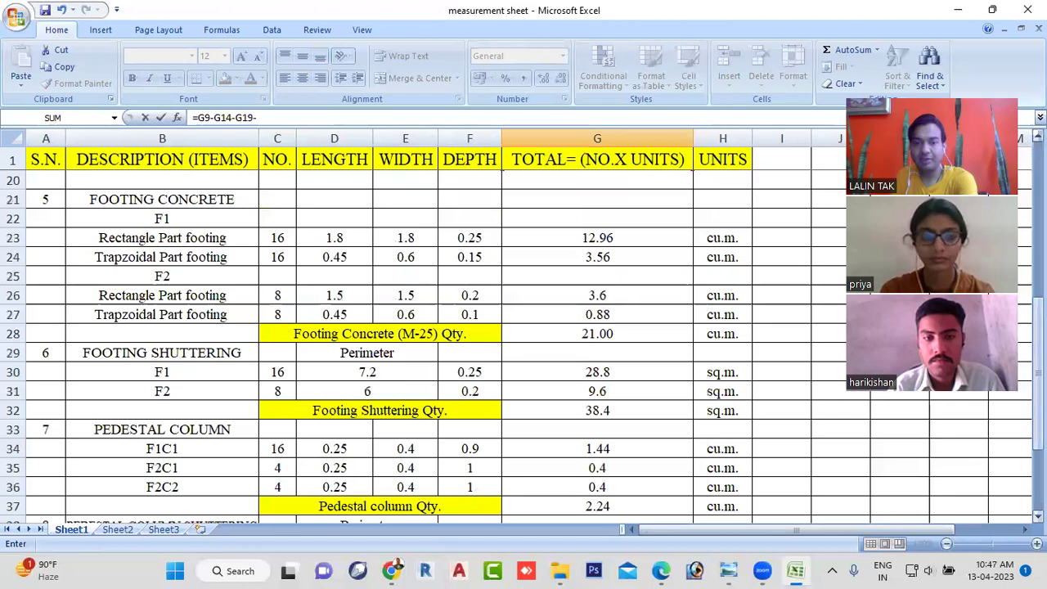
{"action": "left_click", "coordinate": [612, 333]}
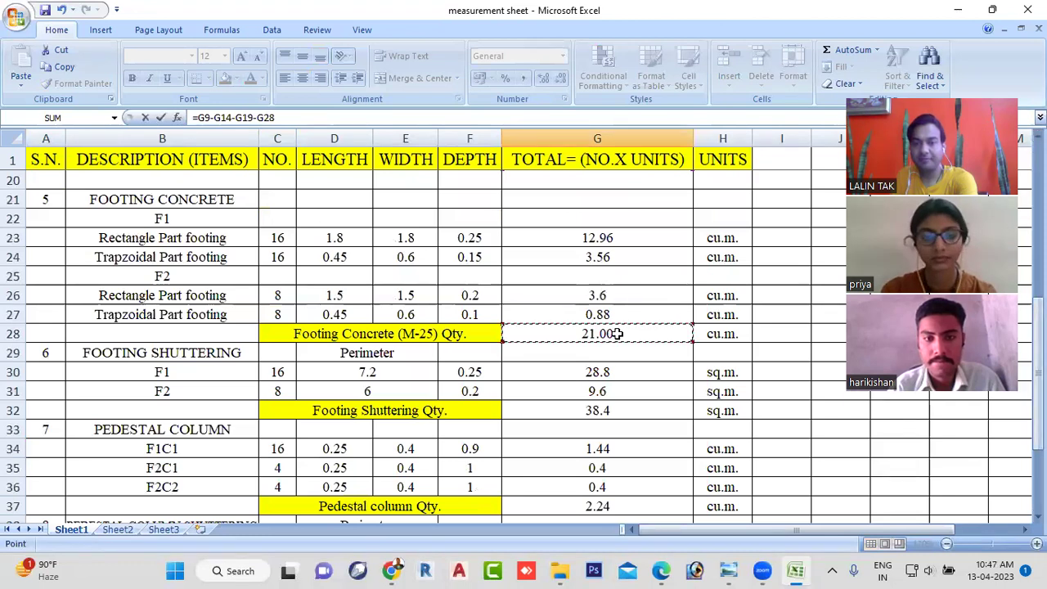
{"action": "type", "text": "-"}
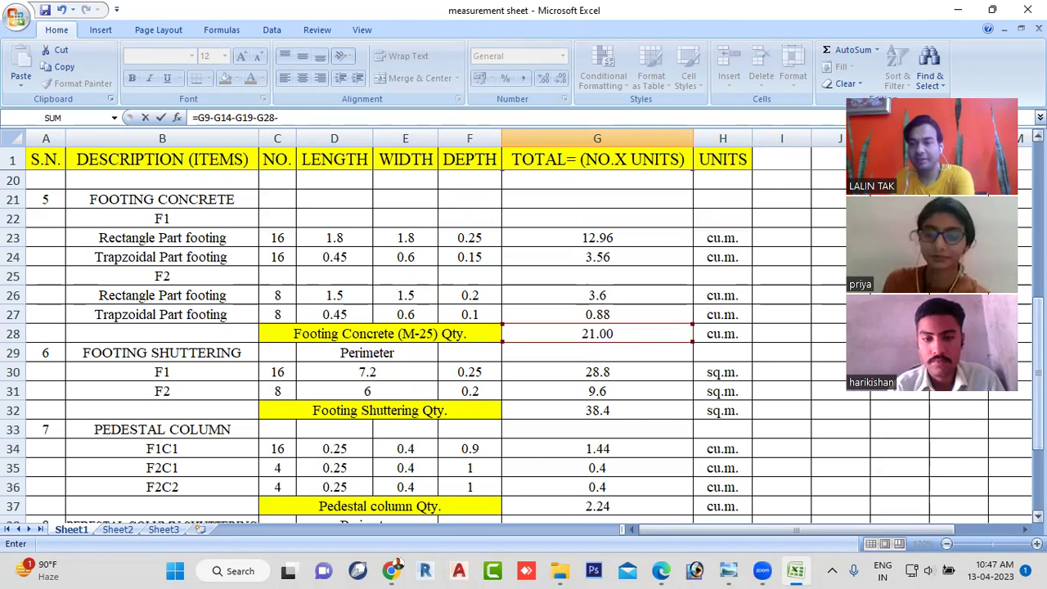
{"action": "scroll", "coordinate": [524, 349], "scroll_direction": "down", "scroll_amount": 1}
{"action": "scroll", "coordinate": [524, 349], "scroll_direction": "down", "scroll_amount": 1}
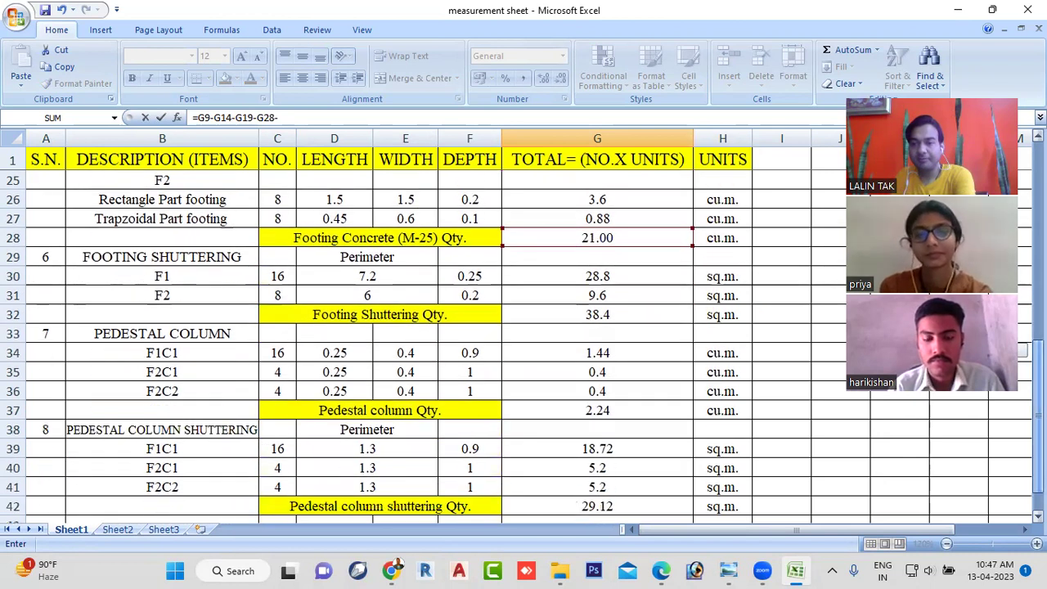
{"action": "scroll", "coordinate": [523, 327], "scroll_direction": "down", "scroll_amount": 1}
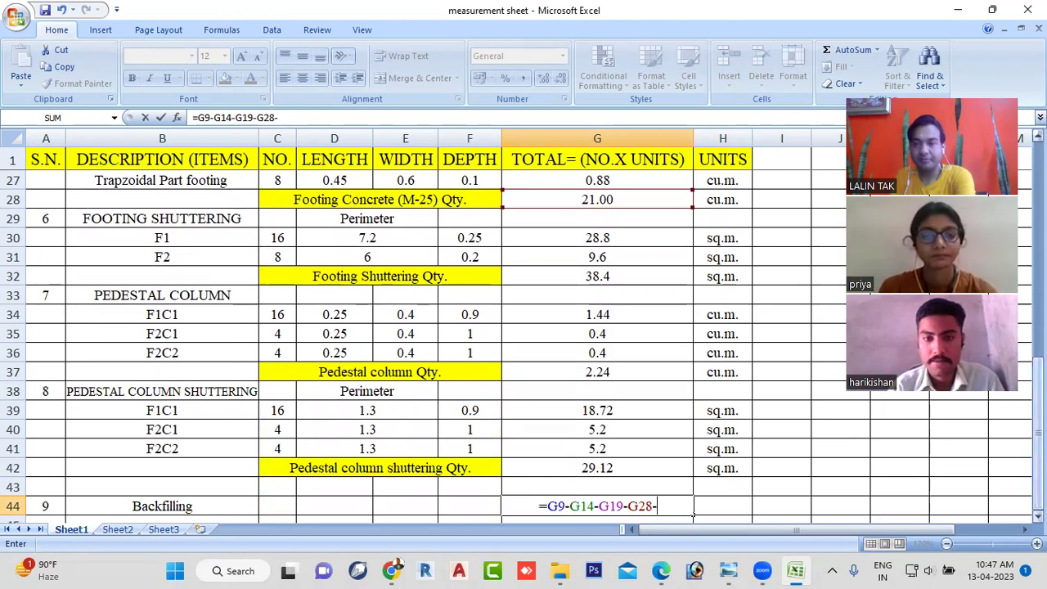
{"action": "scroll", "coordinate": [732, 425], "scroll_direction": "down", "scroll_amount": 1}
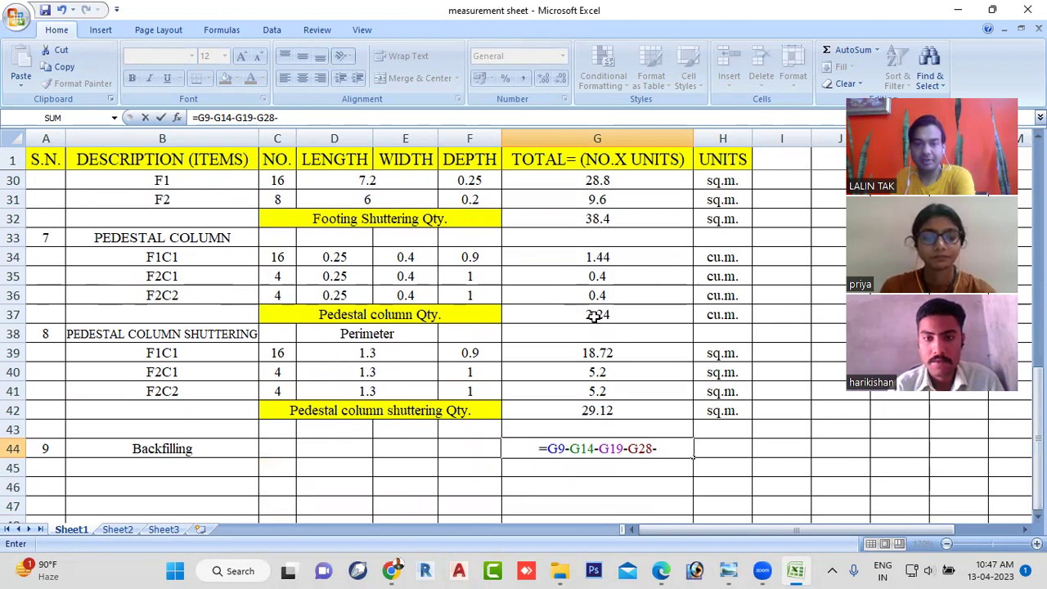
{"action": "left_click", "coordinate": [595, 314]}
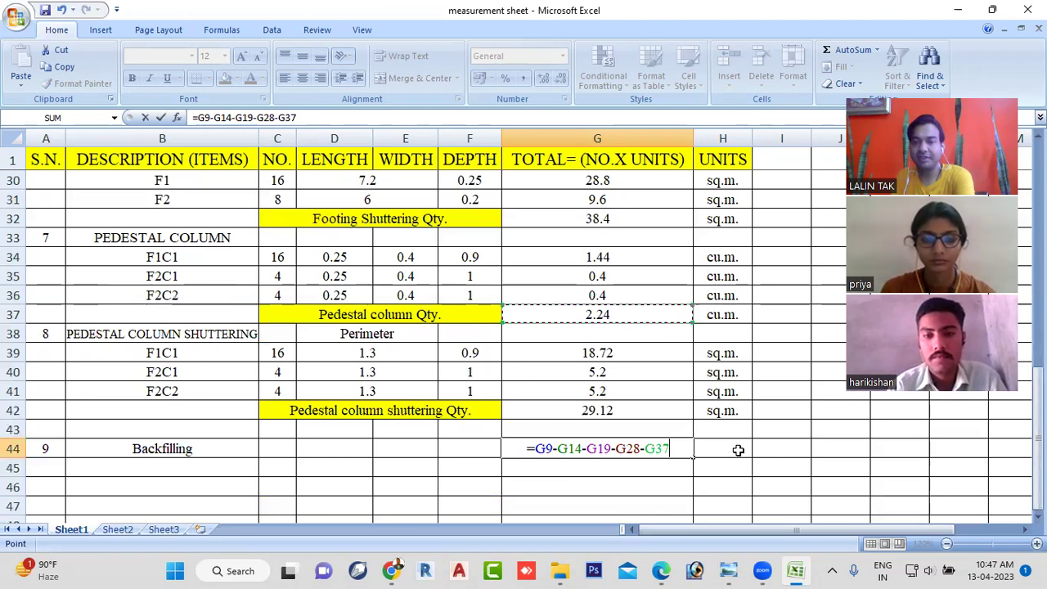
{"action": "key", "text": "Return"}
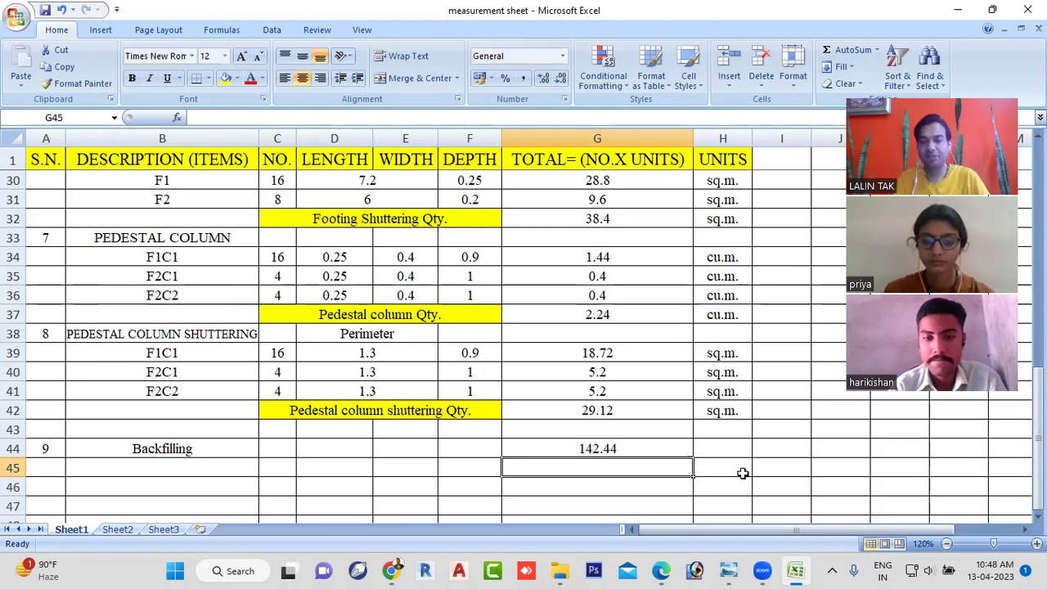
Step: Set H44's unit to cu.m. and paste the yellow C42 label into C44:E44
{"action": "left_click", "coordinate": [723, 450]}
{"action": "type", "text": "cu"}
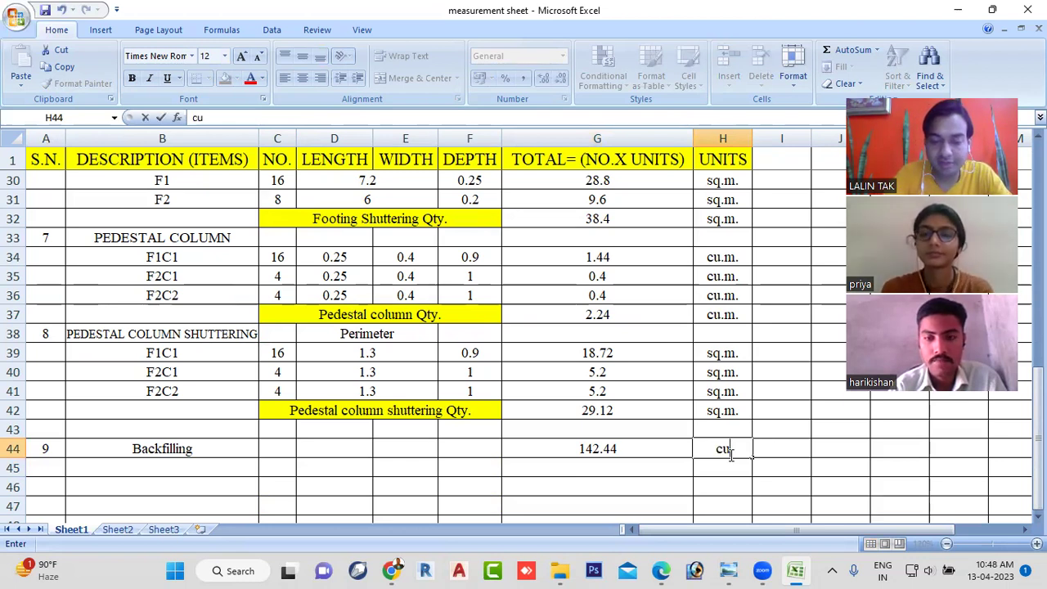
{"action": "type", "text": ".m."}
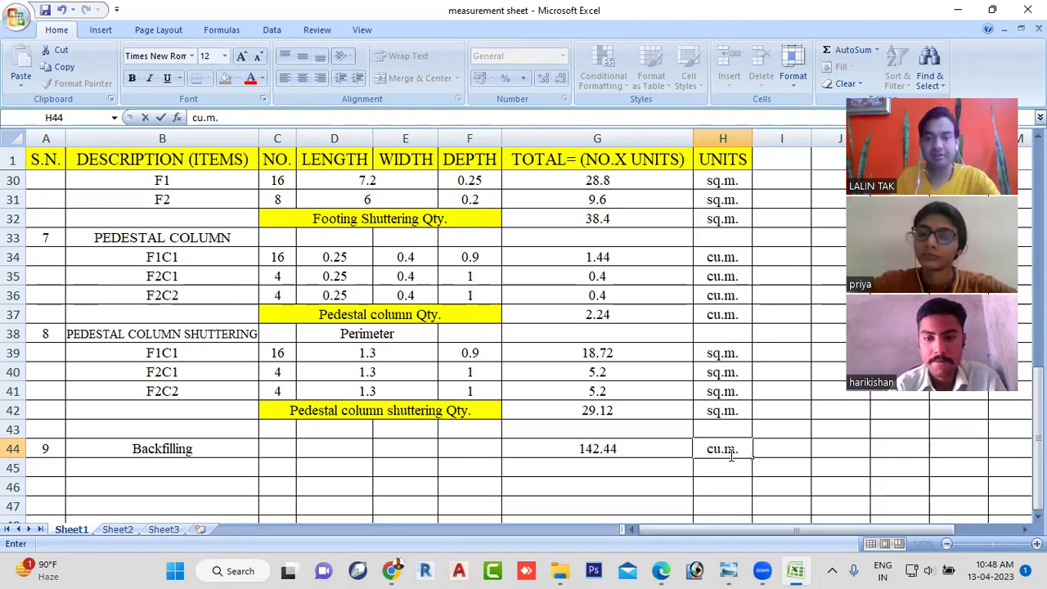
{"action": "left_click", "coordinate": [363, 412]}
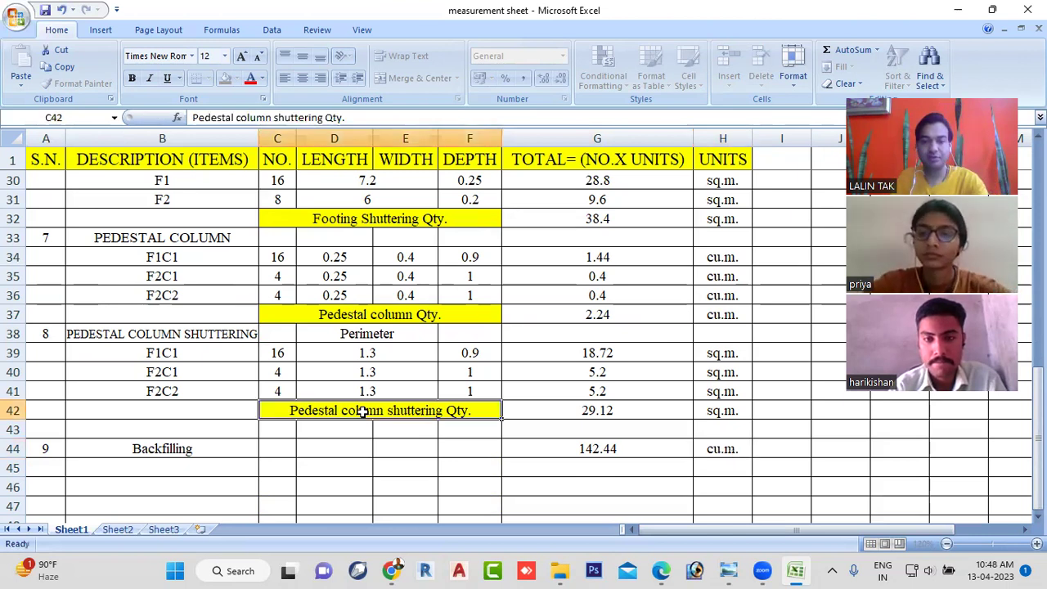
{"action": "key", "text": "ctrl+c"}
{"action": "left_click_drag", "start_coordinate": [281, 448], "coordinate": [428, 448]}
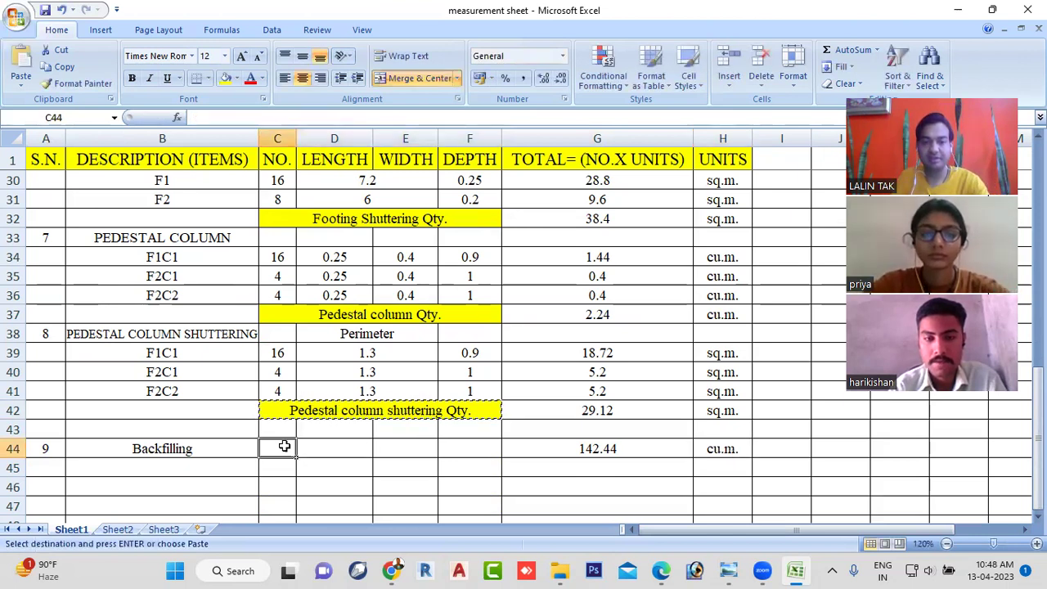
{"action": "key", "text": "ctrl+v"}
Step: Retype the pasted C44 label as 'Total Backfilling Qty.'
{"action": "double_click", "coordinate": [442, 448]}
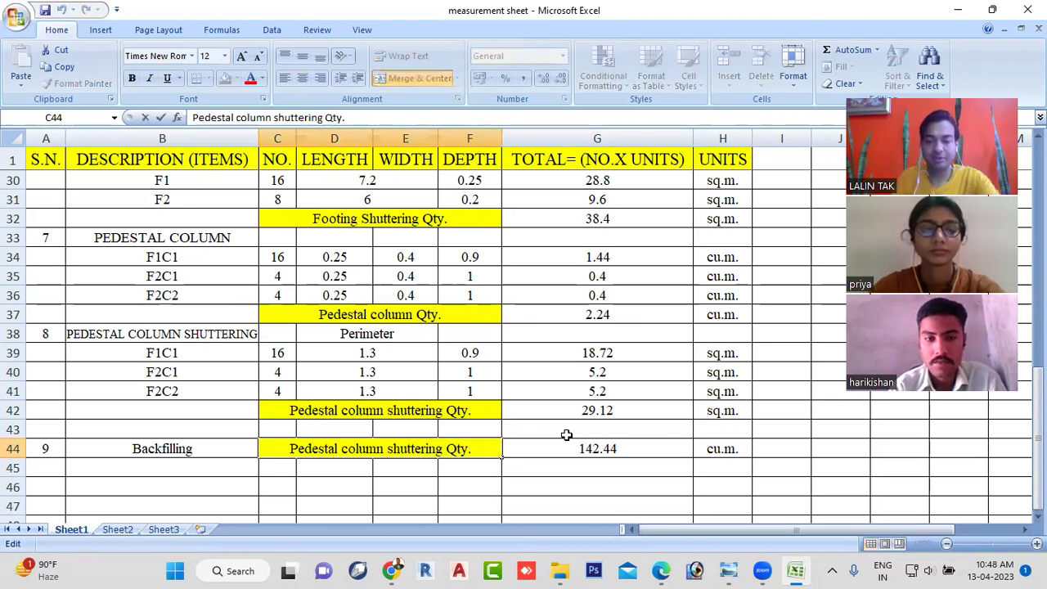
{"action": "key", "text": "BackSpace"}
{"action": "key", "text": "BackSpace"}
{"action": "key", "text": "BackSpace"}
{"action": "key", "text": "BackSpace"}
{"action": "key", "text": "BackSpace"}
{"action": "key", "text": "BackSpace"}
{"action": "key", "text": "BackSpace"}
{"action": "key", "text": "BackSpace"}
{"action": "key", "text": "BackSpace"}
{"action": "key", "text": "BackSpace"}
{"action": "key", "text": "BackSpace"}
{"action": "key", "text": "BackSpace"}
{"action": "key", "text": "BackSpace"}
{"action": "key", "text": "BackSpace"}
{"action": "key", "text": "BackSpace"}
{"action": "key", "text": "BackSpace"}
{"action": "key", "text": "BackSpace"}
{"action": "key", "text": "BackSpace"}
{"action": "key", "text": "BackSpace"}
{"action": "key", "text": "BackSpace"}
{"action": "key", "text": "BackSpace"}
{"action": "type", "text": "total "}
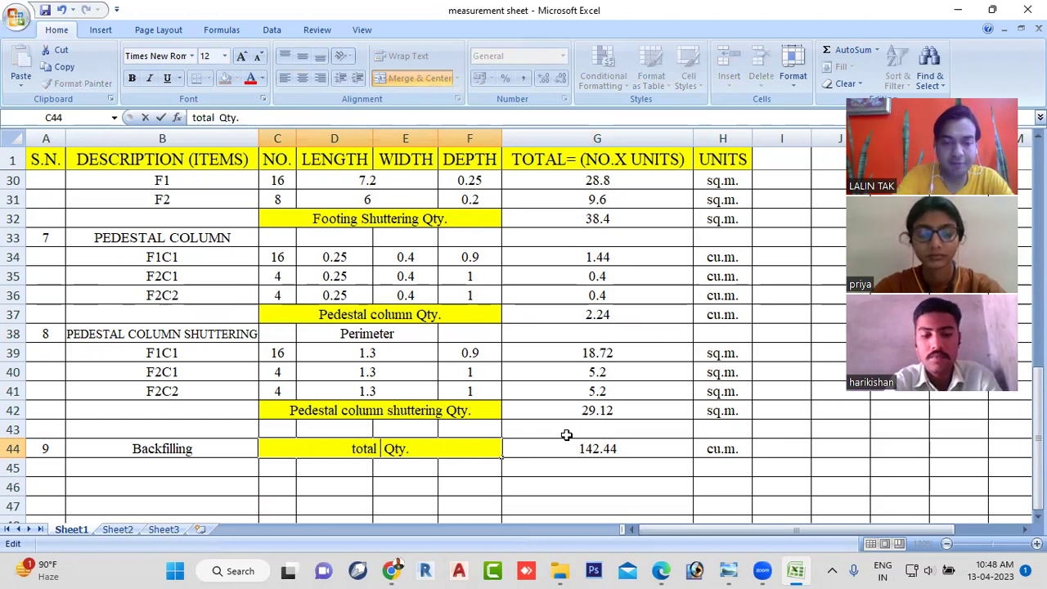
{"action": "type", "text": "Backg"}
{"action": "key", "text": "BackSpace"}
{"action": "type", "text": "fil"}
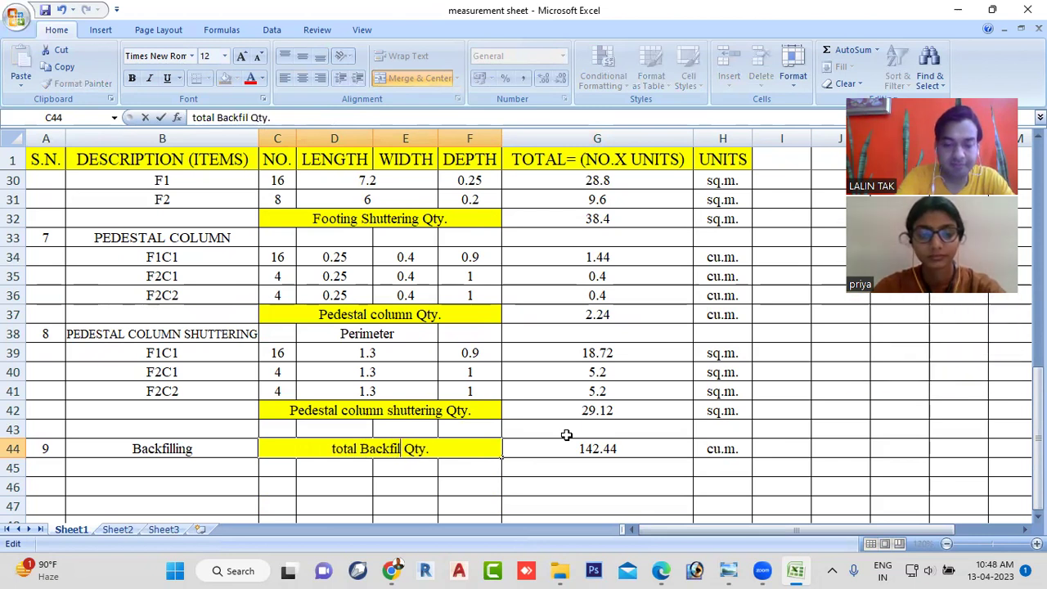
{"action": "type", "text": "ling"}
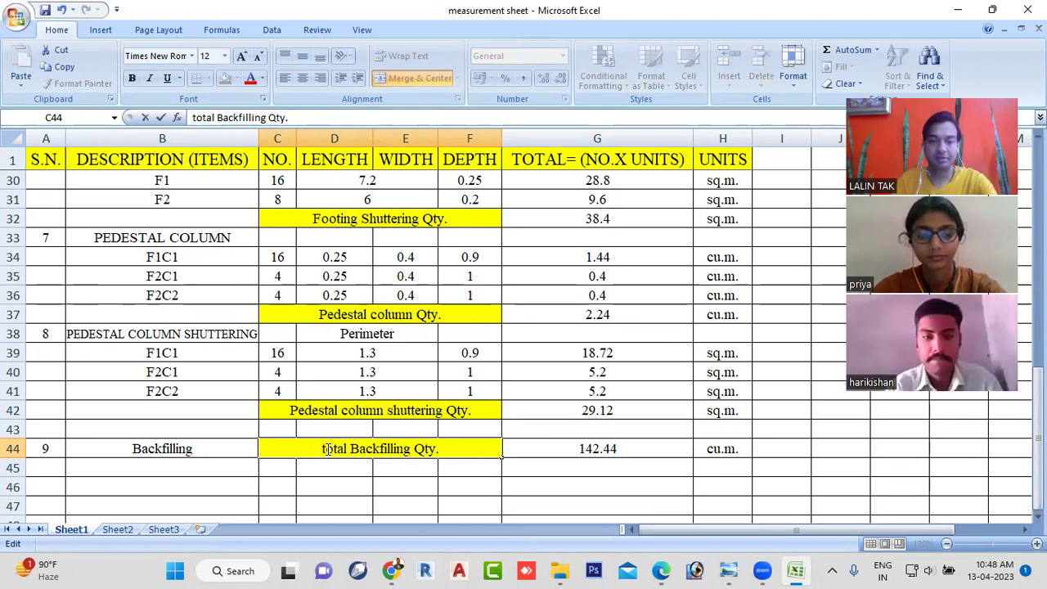
{"action": "key", "text": "Delete"}
{"action": "type", "text": "T"}
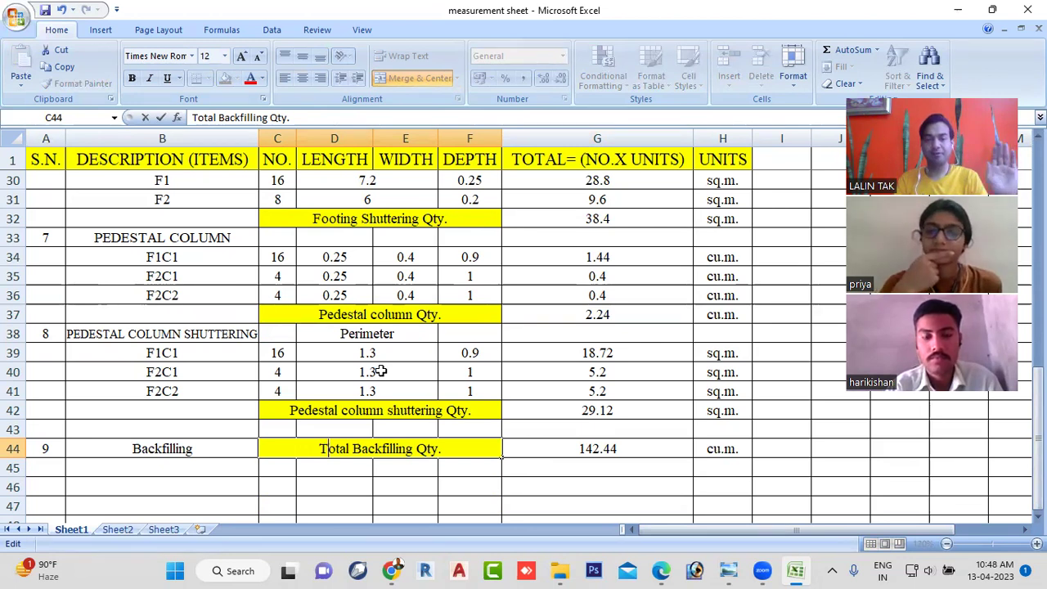
{"action": "scroll", "coordinate": [380, 372], "scroll_direction": "up", "scroll_amount": 2}
{"action": "scroll", "coordinate": [380, 372], "scroll_direction": "up", "scroll_amount": 2}
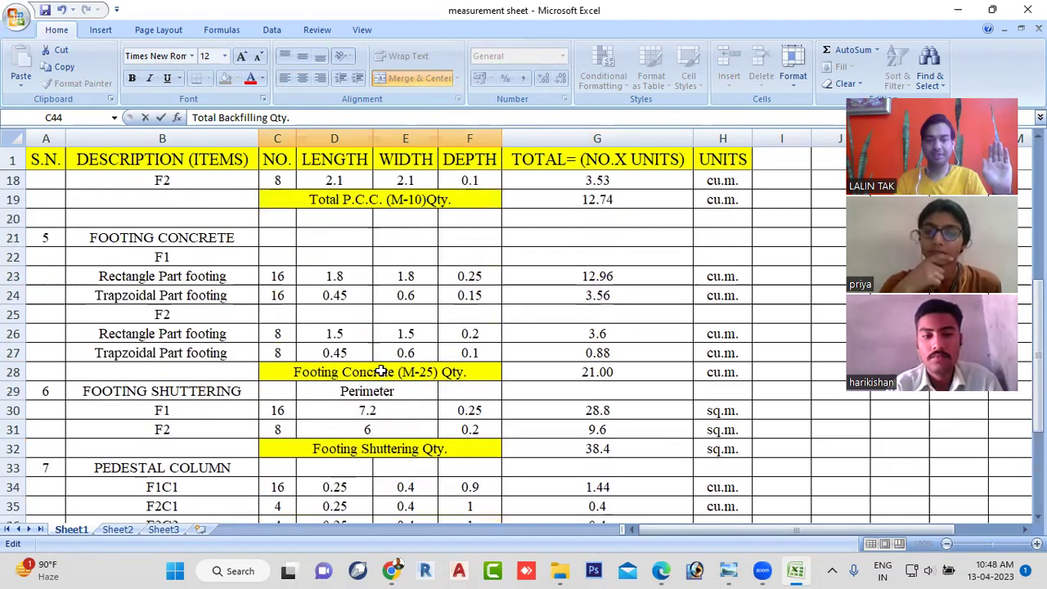
{"action": "scroll", "coordinate": [381, 371], "scroll_direction": "up", "scroll_amount": 3}
{"action": "scroll", "coordinate": [381, 372], "scroll_direction": "up", "scroll_amount": 2}
{"action": "scroll", "coordinate": [381, 371], "scroll_direction": "up", "scroll_amount": 1}
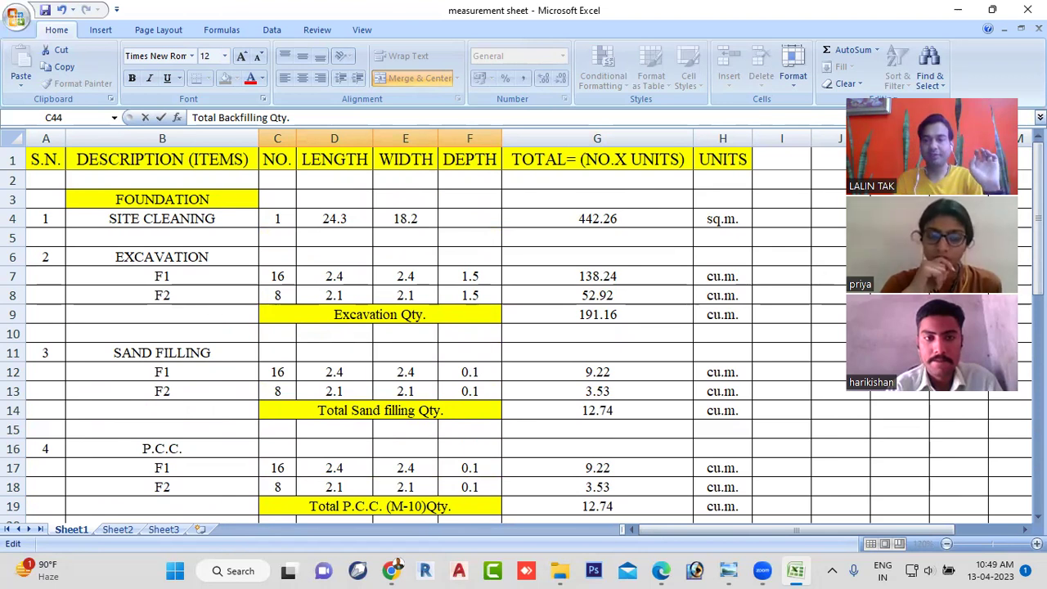
{"action": "scroll", "coordinate": [523, 328], "scroll_direction": "down", "scroll_amount": 1}
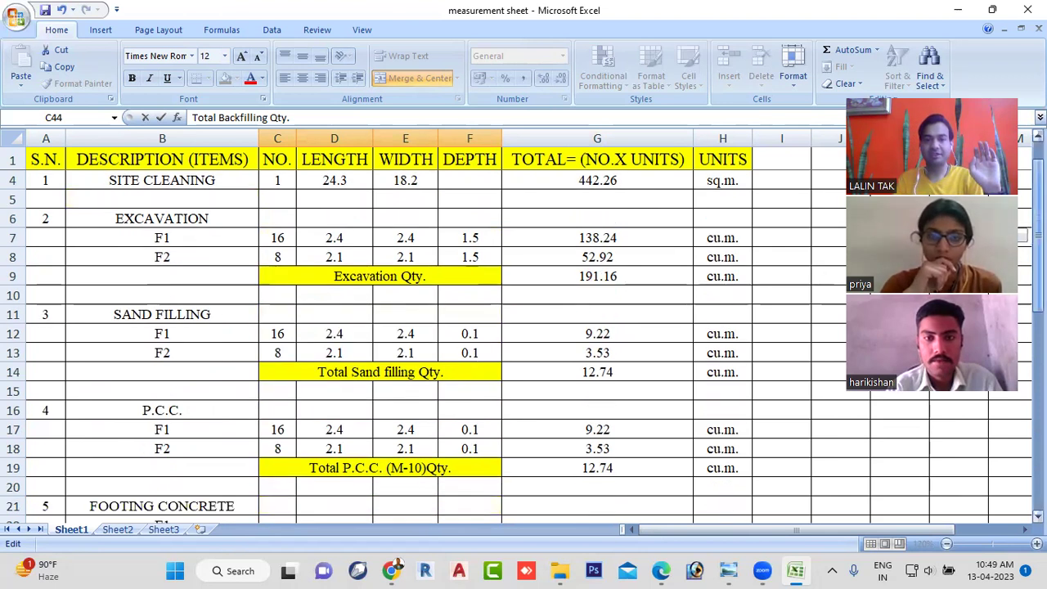
{"action": "scroll", "coordinate": [524, 328], "scroll_direction": "down", "scroll_amount": 1}
{"action": "scroll", "coordinate": [524, 328], "scroll_direction": "down", "scroll_amount": 1}
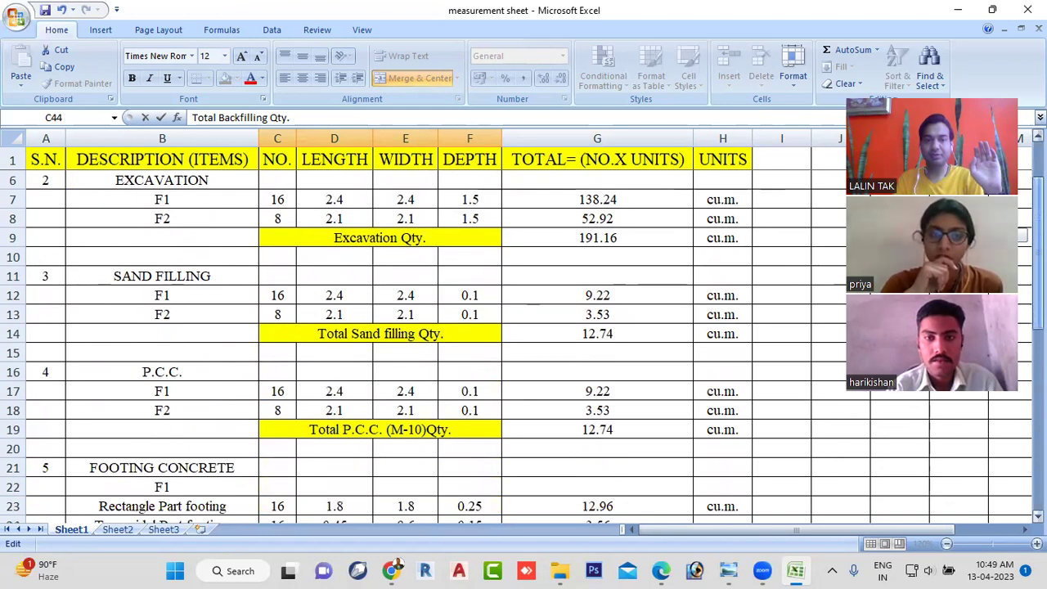
{"action": "scroll", "coordinate": [524, 327], "scroll_direction": "down", "scroll_amount": 1}
{"action": "scroll", "coordinate": [524, 327], "scroll_direction": "down", "scroll_amount": 1}
{"action": "scroll", "coordinate": [523, 327], "scroll_direction": "down", "scroll_amount": 1}
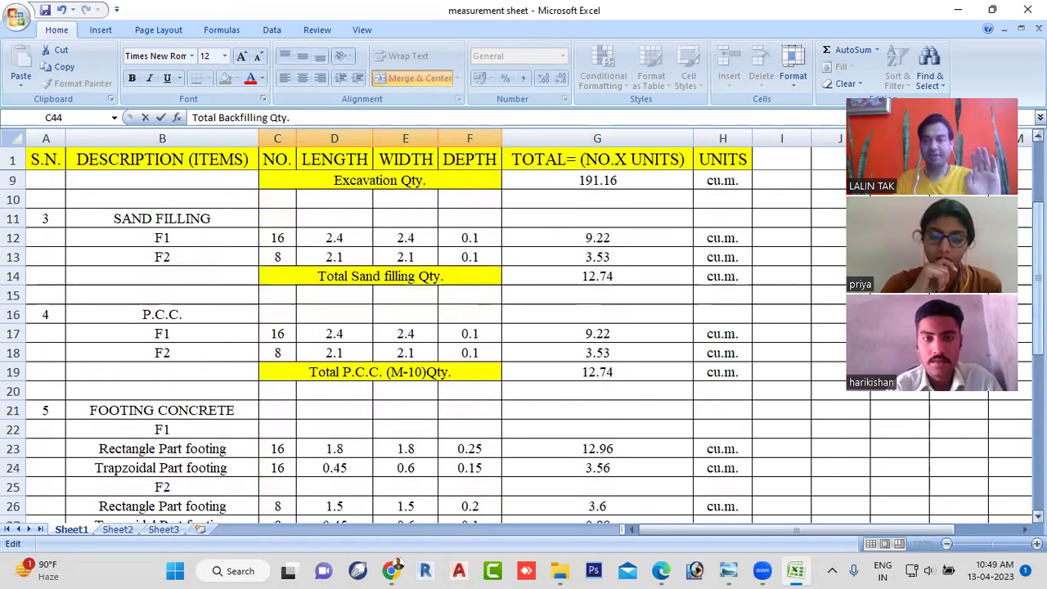
{"action": "scroll", "coordinate": [524, 327], "scroll_direction": "down", "scroll_amount": 3}
{"action": "scroll", "coordinate": [524, 328], "scroll_direction": "down", "scroll_amount": 3}
{"action": "scroll", "coordinate": [524, 328], "scroll_direction": "down", "scroll_amount": 2}
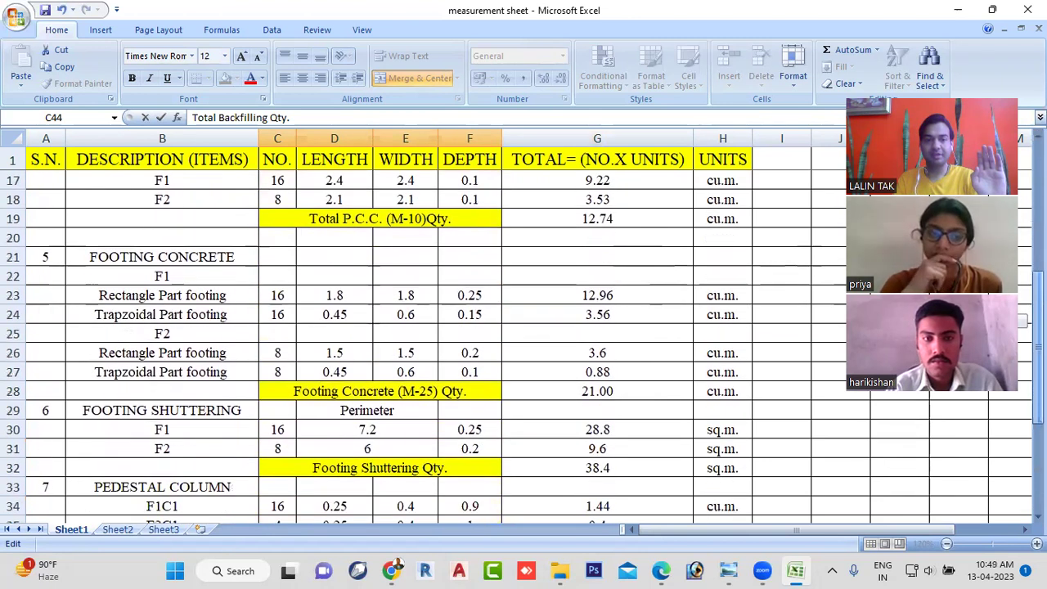
{"action": "scroll", "coordinate": [524, 328], "scroll_direction": "down", "scroll_amount": 1}
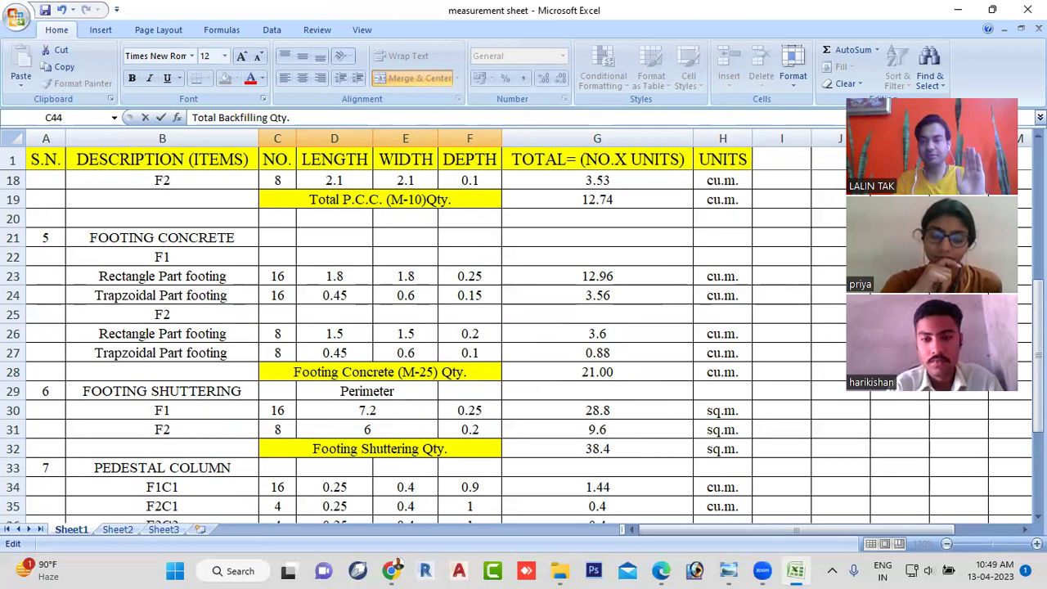
{"action": "scroll", "coordinate": [523, 343], "scroll_direction": "down", "scroll_amount": 1}
{"action": "scroll", "coordinate": [524, 343], "scroll_direction": "down", "scroll_amount": 1}
{"action": "scroll", "coordinate": [524, 344], "scroll_direction": "down", "scroll_amount": 1}
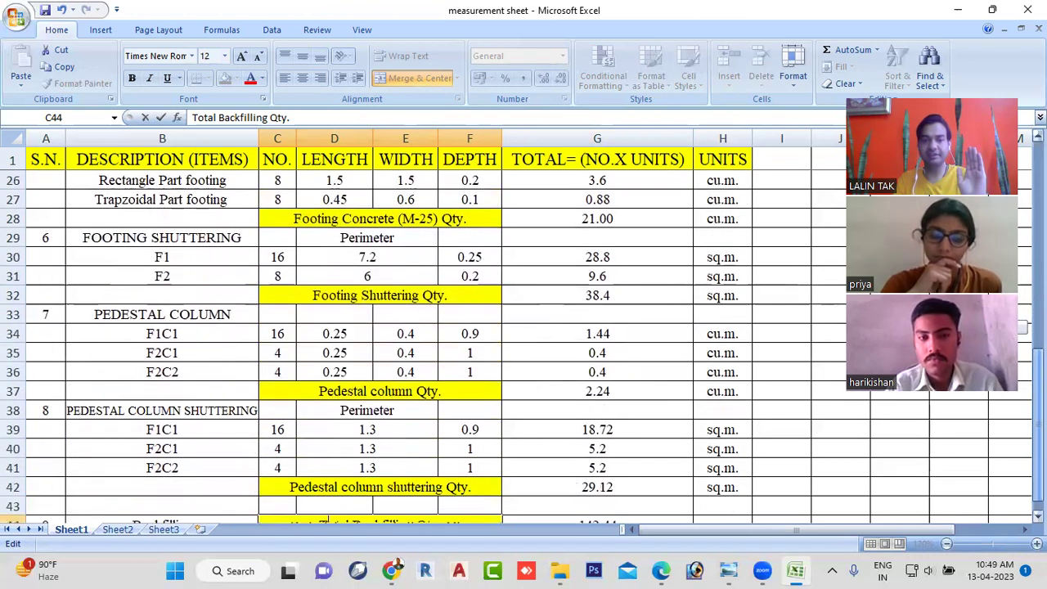
{"action": "scroll", "coordinate": [466, 383], "scroll_direction": "down", "scroll_amount": 1}
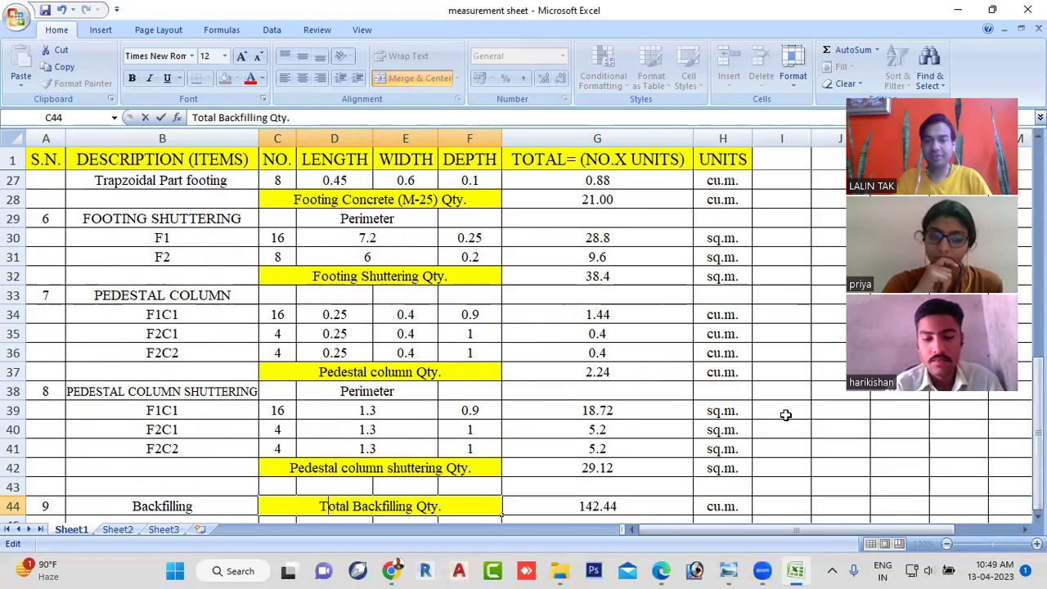
{"action": "scroll", "coordinate": [696, 395], "scroll_direction": "down", "scroll_amount": 1}
{"action": "scroll", "coordinate": [668, 407], "scroll_direction": "down", "scroll_amount": 1}
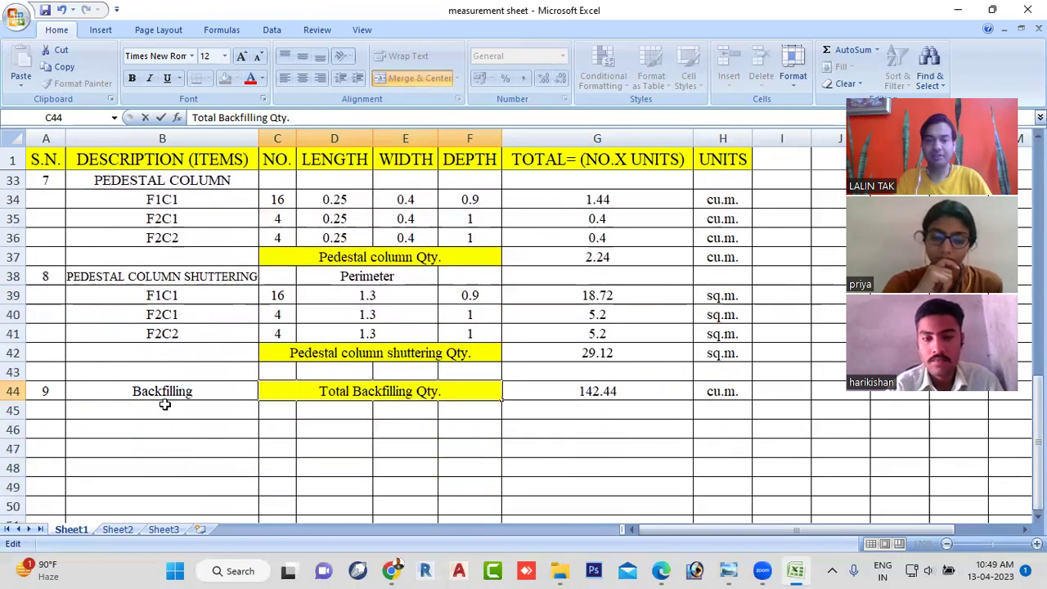
Step: Confirm G44 holds =G9-G14-G19-G28-G37, giving 142.44 cu.m. of backfilling
{"action": "left_click", "coordinate": [572, 392]}
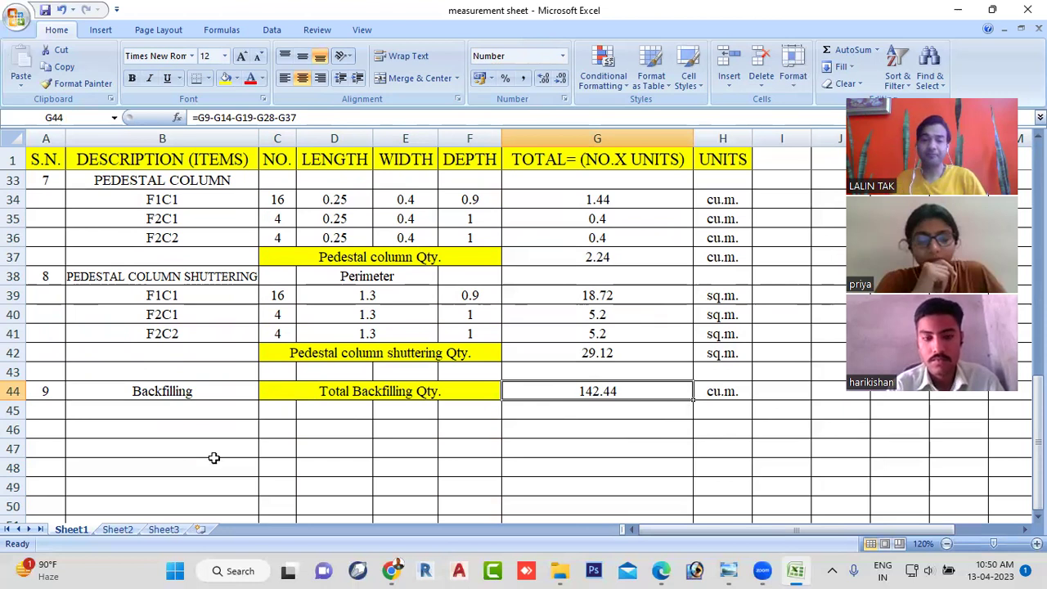
{"action": "scroll", "coordinate": [369, 409], "scroll_direction": "up", "scroll_amount": 1}
{"action": "scroll", "coordinate": [371, 407], "scroll_direction": "up", "scroll_amount": 1}
{"action": "scroll", "coordinate": [372, 404], "scroll_direction": "up", "scroll_amount": 2}
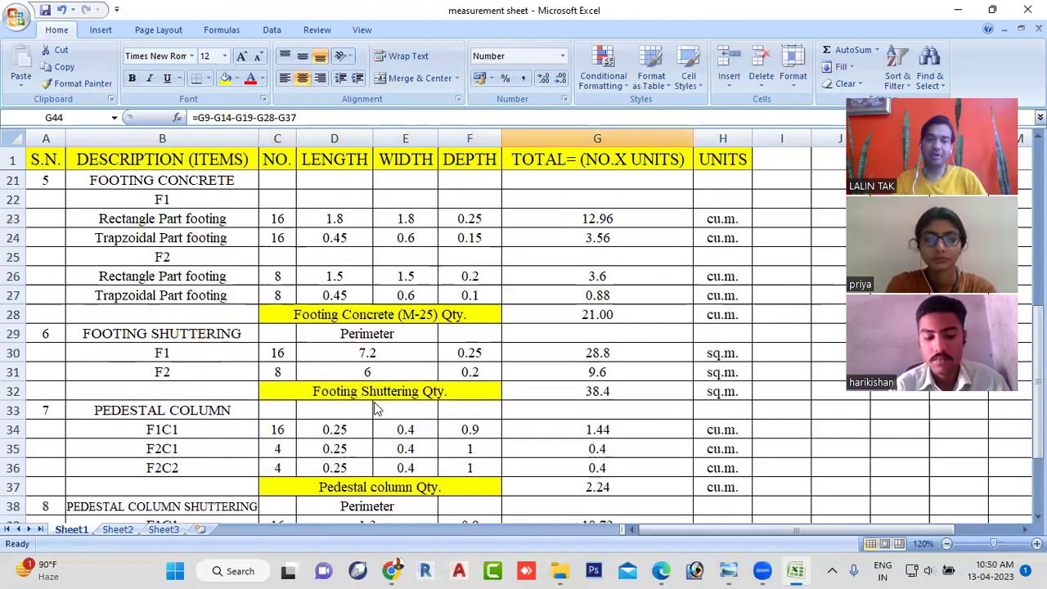
{"action": "scroll", "coordinate": [374, 401], "scroll_direction": "up", "scroll_amount": 3}
{"action": "scroll", "coordinate": [374, 400], "scroll_direction": "up", "scroll_amount": 1}
{"action": "scroll", "coordinate": [374, 400], "scroll_direction": "up", "scroll_amount": 3}
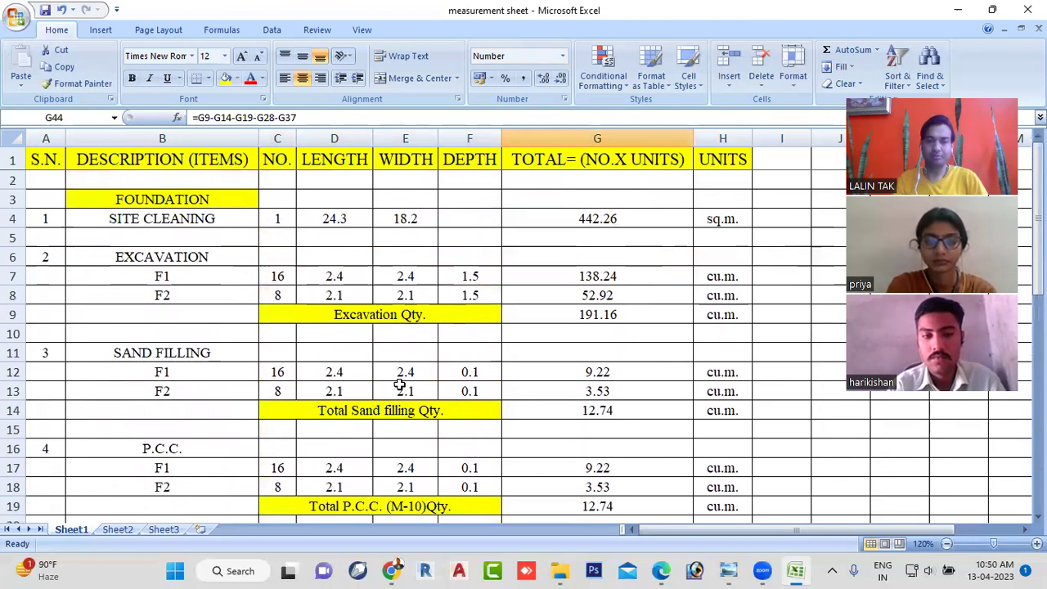
{"action": "scroll", "coordinate": [399, 379], "scroll_direction": "down", "scroll_amount": 3}
{"action": "scroll", "coordinate": [399, 384], "scroll_direction": "down", "scroll_amount": 3}
{"action": "scroll", "coordinate": [399, 391], "scroll_direction": "down", "scroll_amount": 1}
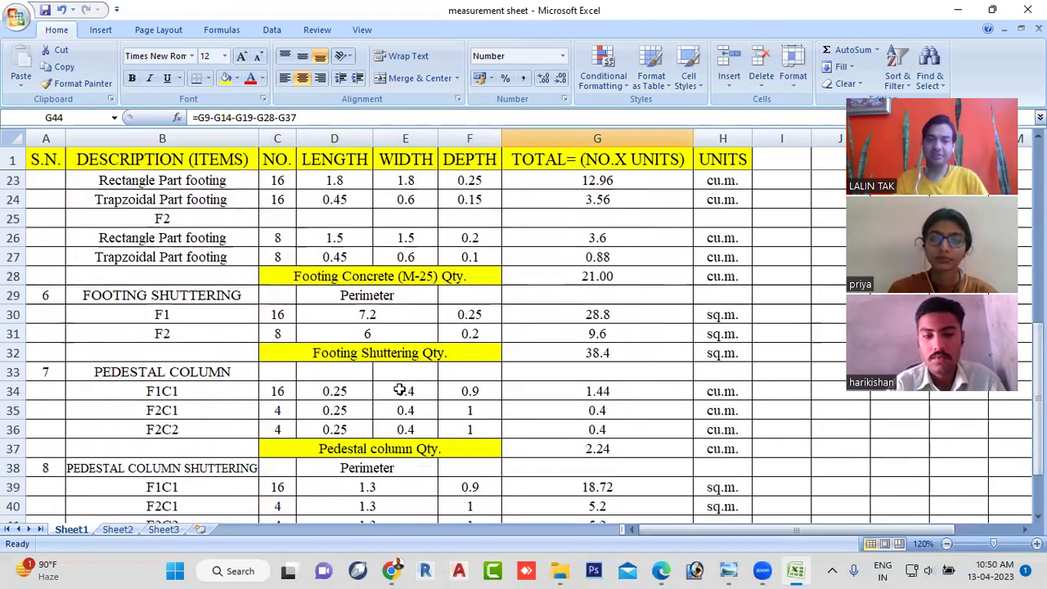
{"action": "scroll", "coordinate": [398, 397], "scroll_direction": "down", "scroll_amount": 1}
{"action": "scroll", "coordinate": [398, 397], "scroll_direction": "down", "scroll_amount": 2}
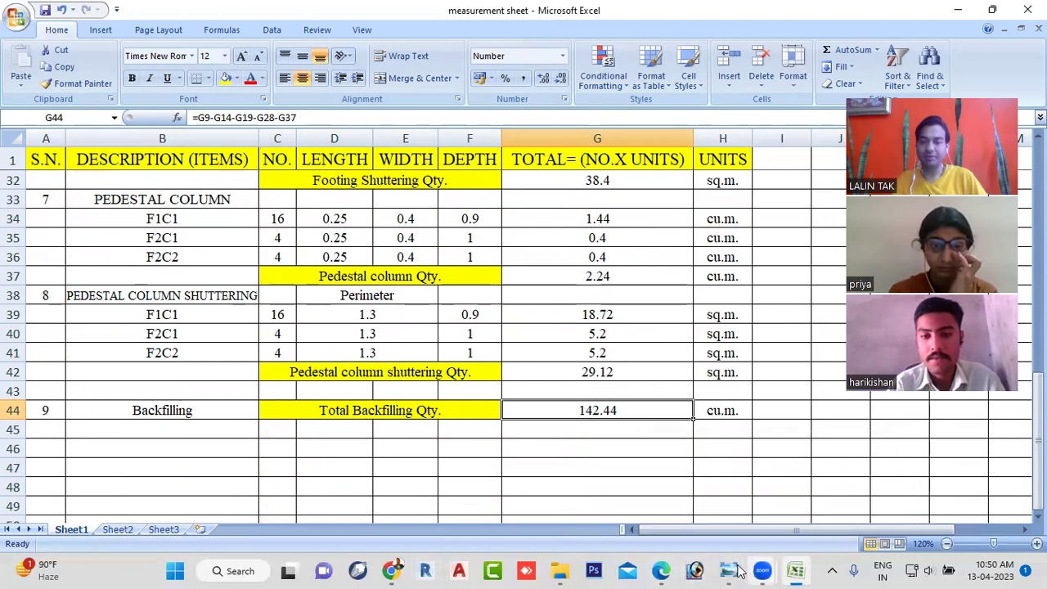
{"action": "mouse_move", "coordinate": [660, 570]}
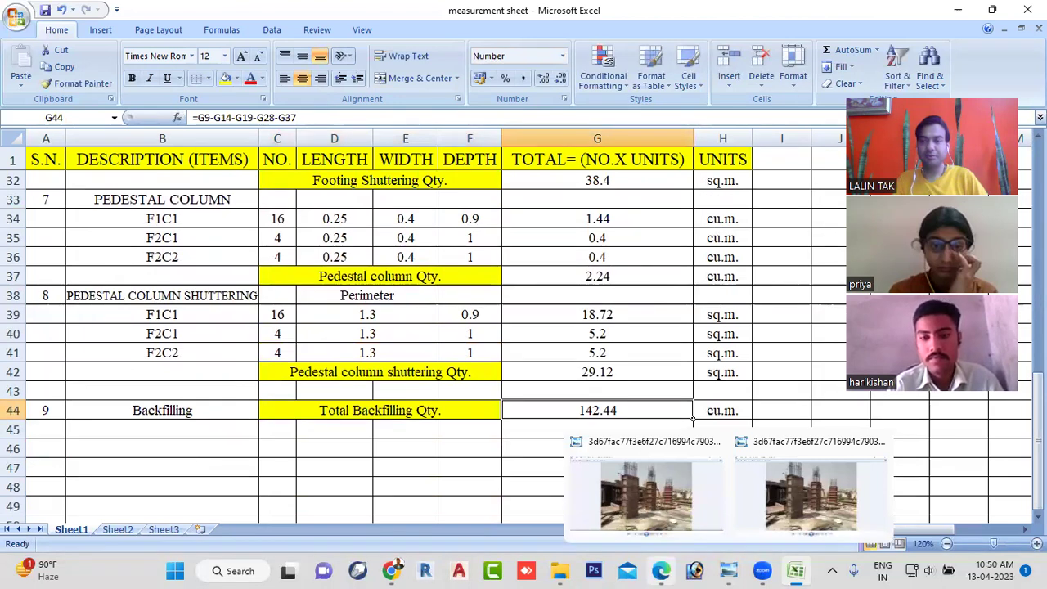
{"action": "left_click", "coordinate": [647, 491]}
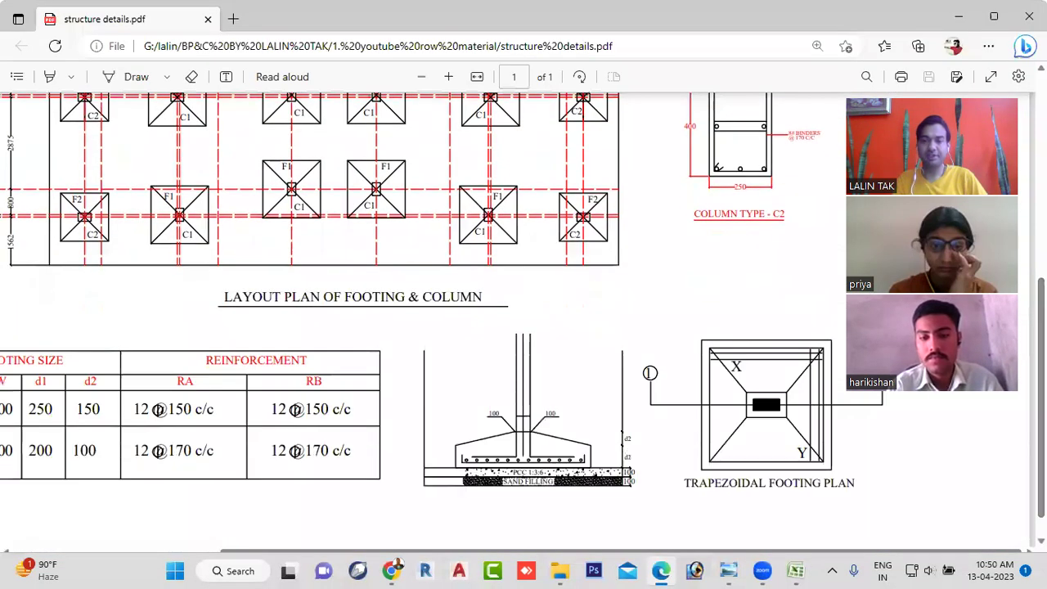
{"action": "scroll", "coordinate": [524, 319], "scroll_direction": "up", "scroll_amount": 1}
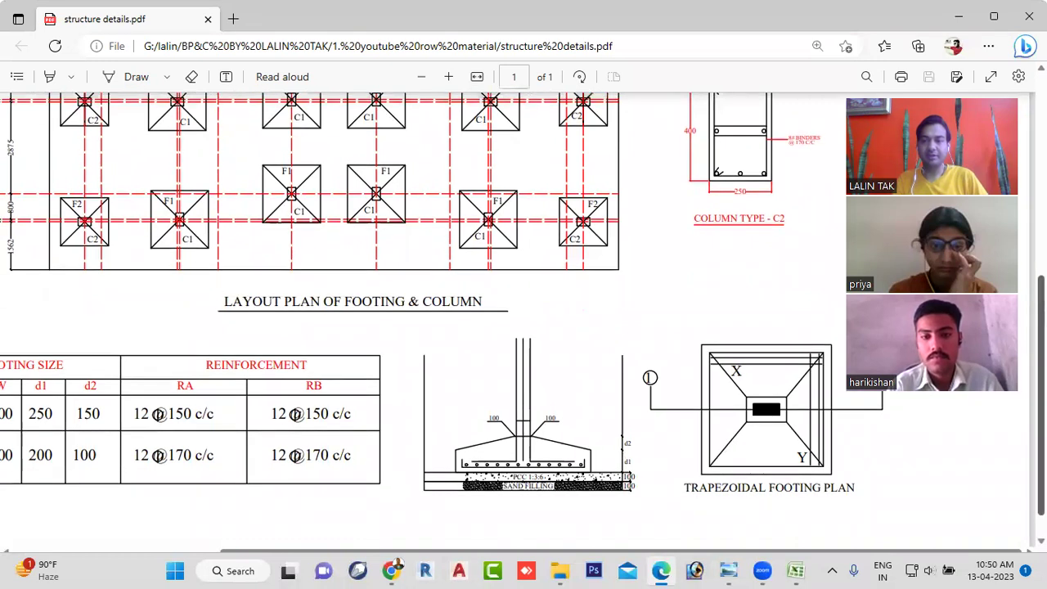
{"action": "scroll", "coordinate": [311, 319], "scroll_direction": "up", "scroll_amount": 3}
{"action": "scroll", "coordinate": [311, 319], "scroll_direction": "up", "scroll_amount": 3}
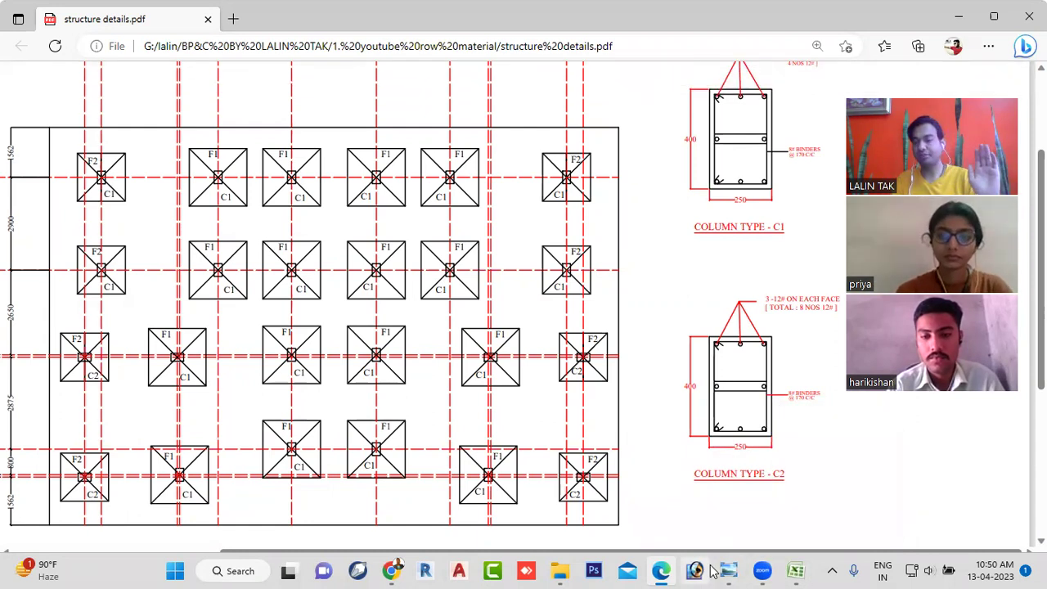
{"action": "mouse_move", "coordinate": [795, 571]}
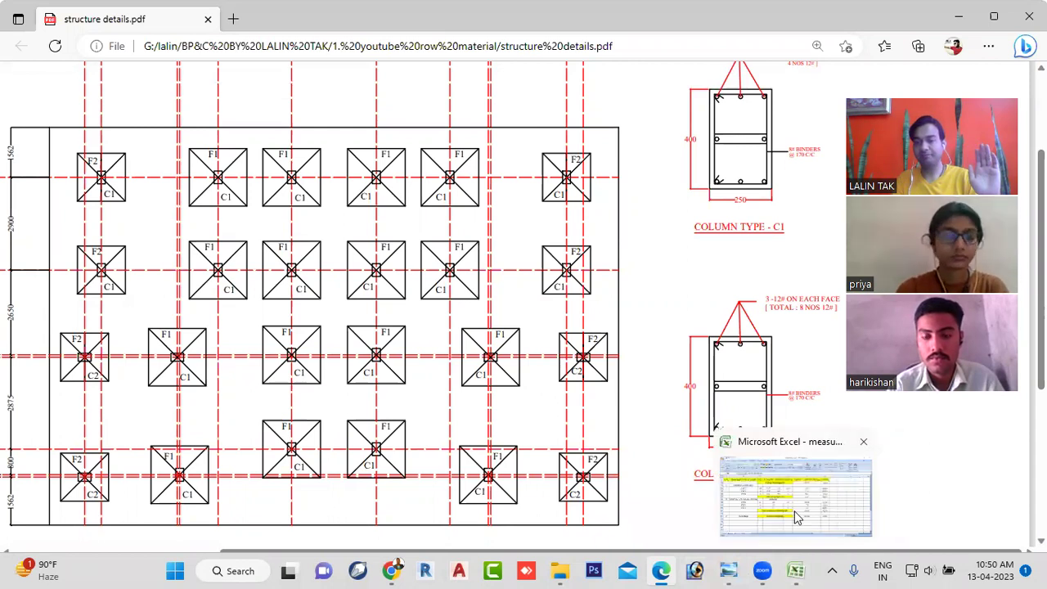
{"action": "left_click", "coordinate": [795, 516]}
{"action": "scroll", "coordinate": [703, 292], "scroll_direction": "up", "scroll_amount": 2}
{"action": "scroll", "coordinate": [703, 291], "scroll_direction": "up", "scroll_amount": 2}
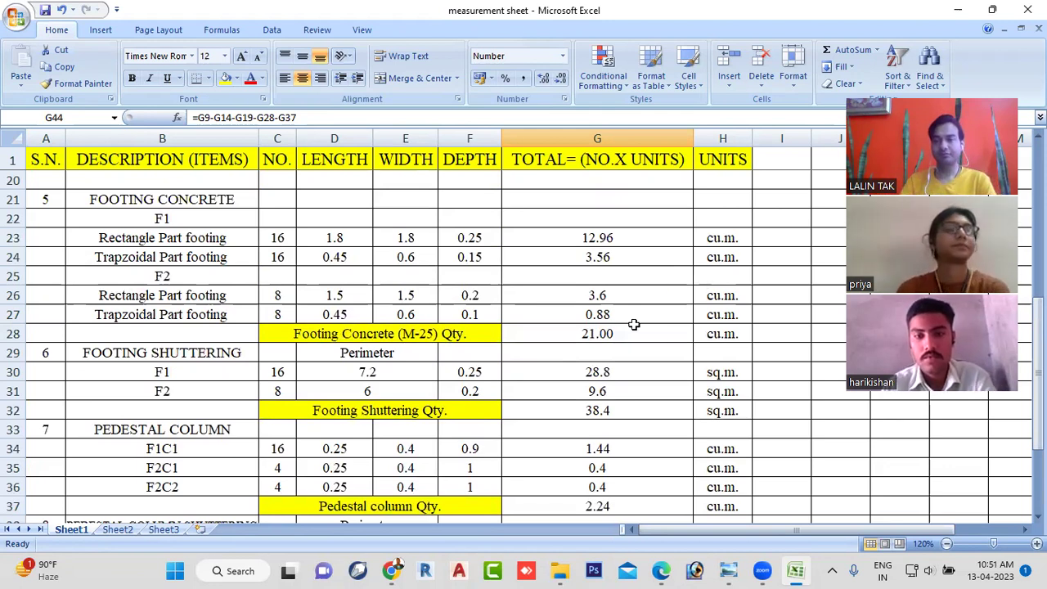
{"action": "scroll", "coordinate": [601, 325], "scroll_direction": "up", "scroll_amount": 2}
{"action": "scroll", "coordinate": [598, 328], "scroll_direction": "up", "scroll_amount": 2}
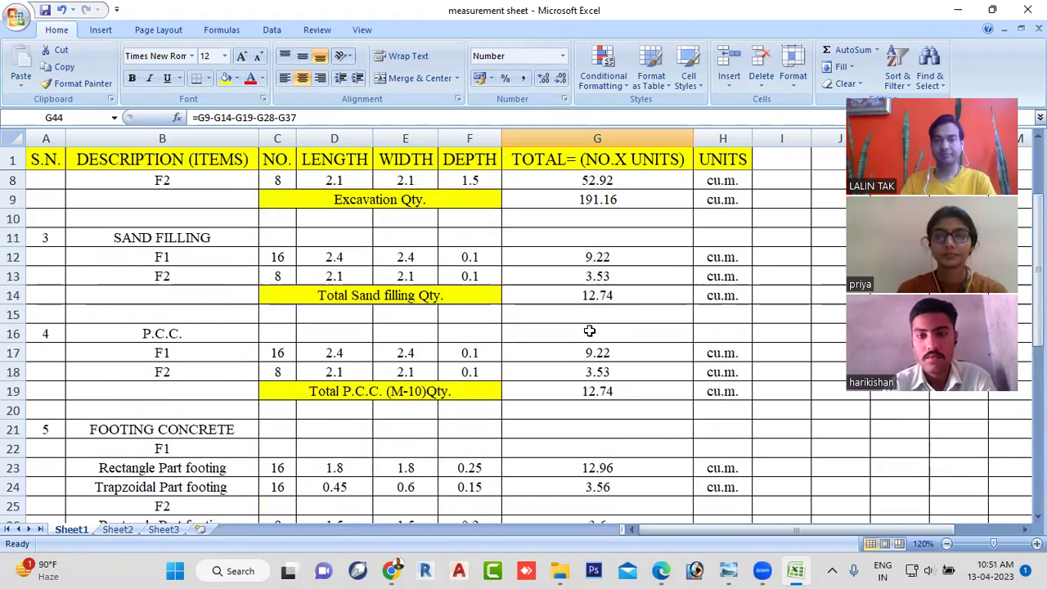
{"action": "scroll", "coordinate": [589, 331], "scroll_direction": "up", "scroll_amount": 2}
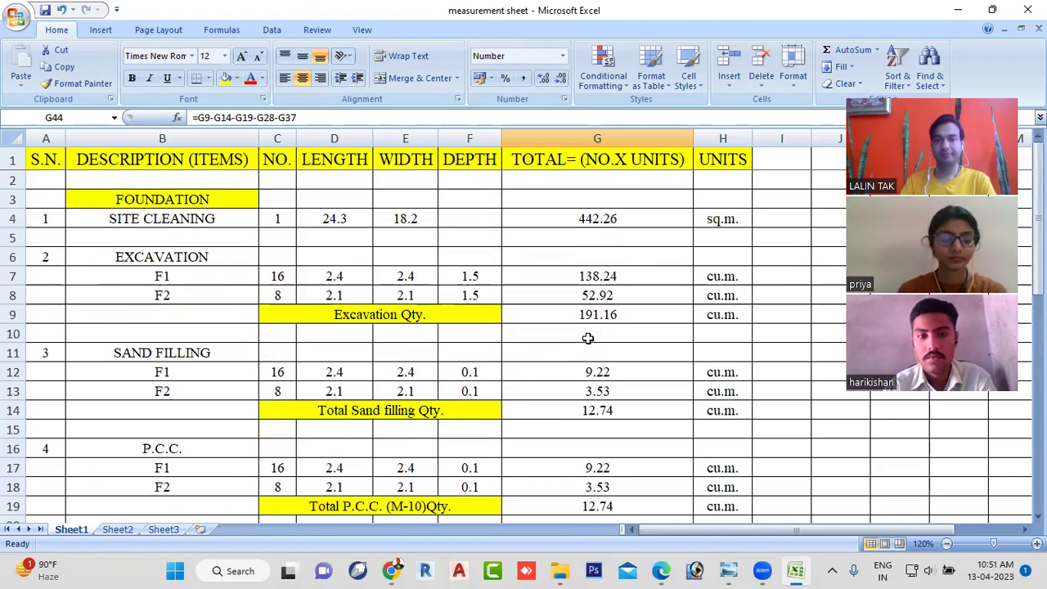
{"action": "scroll", "coordinate": [587, 343], "scroll_direction": "down", "scroll_amount": 1}
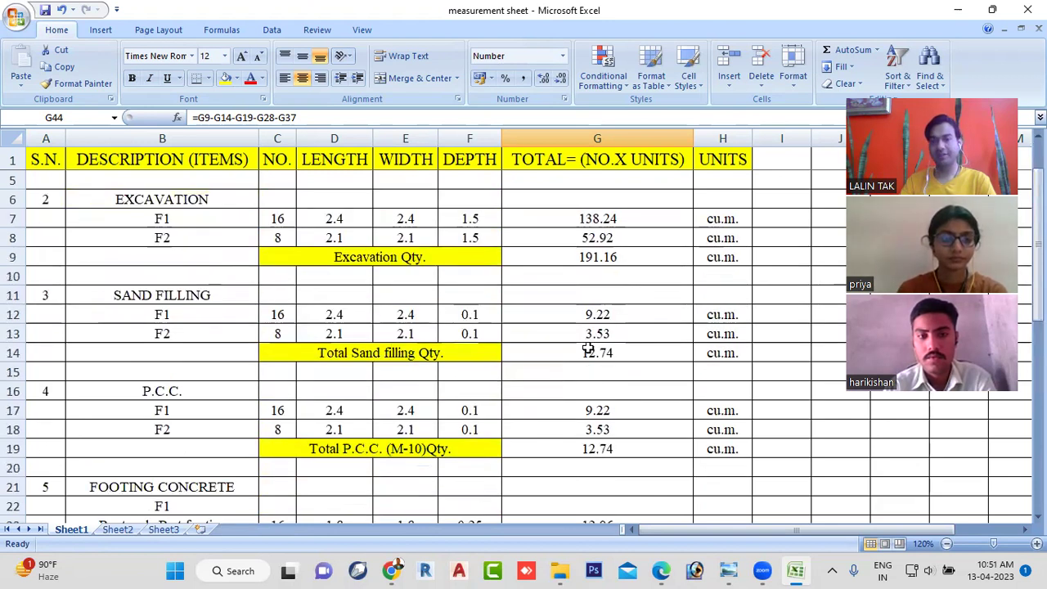
{"action": "scroll", "coordinate": [588, 352], "scroll_direction": "down", "scroll_amount": 2}
{"action": "scroll", "coordinate": [587, 352], "scroll_direction": "down", "scroll_amount": 1}
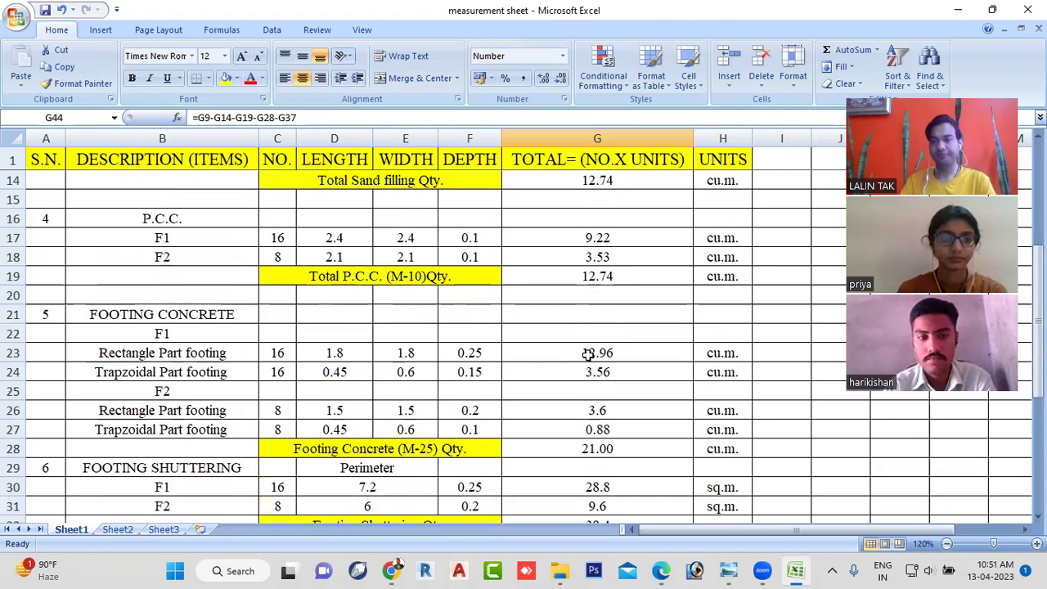
{"action": "scroll", "coordinate": [587, 353], "scroll_direction": "down", "scroll_amount": 2}
{"action": "scroll", "coordinate": [586, 358], "scroll_direction": "down", "scroll_amount": 2}
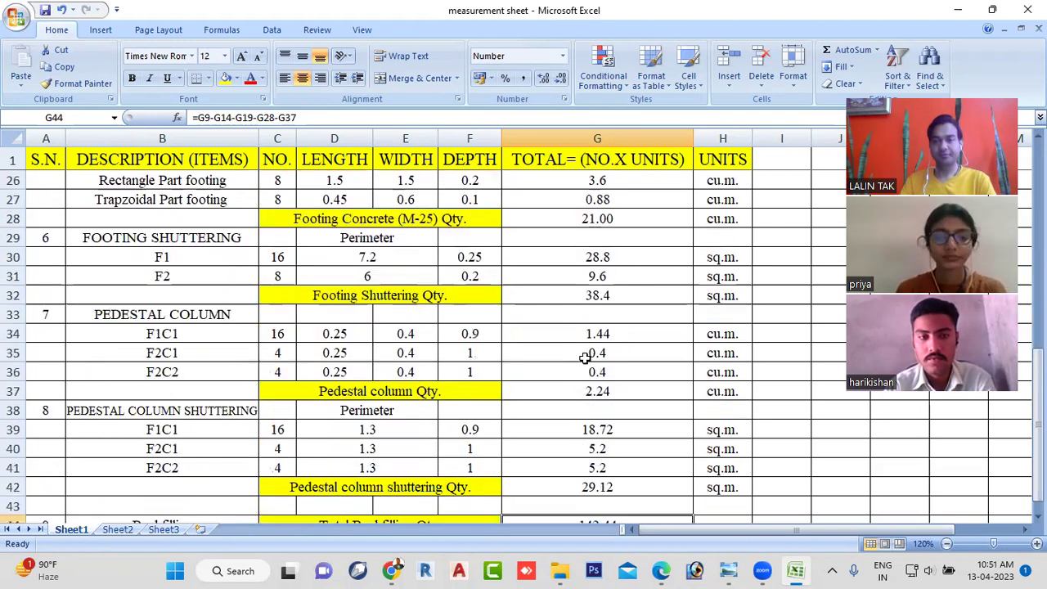
{"action": "scroll", "coordinate": [586, 358], "scroll_direction": "down", "scroll_amount": 3}
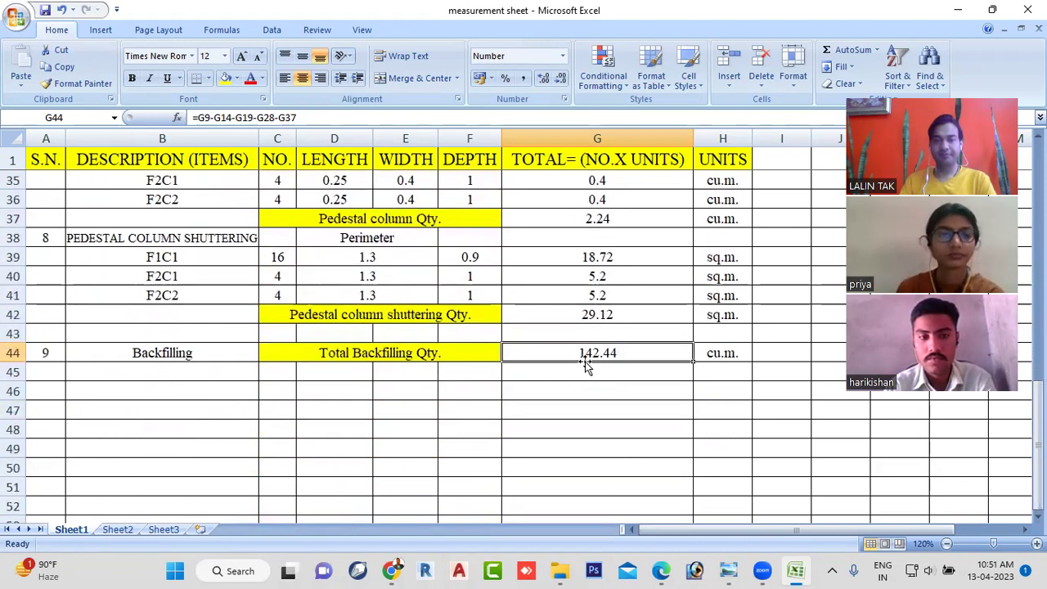
{"action": "scroll", "coordinate": [586, 367], "scroll_direction": "up", "scroll_amount": 2}
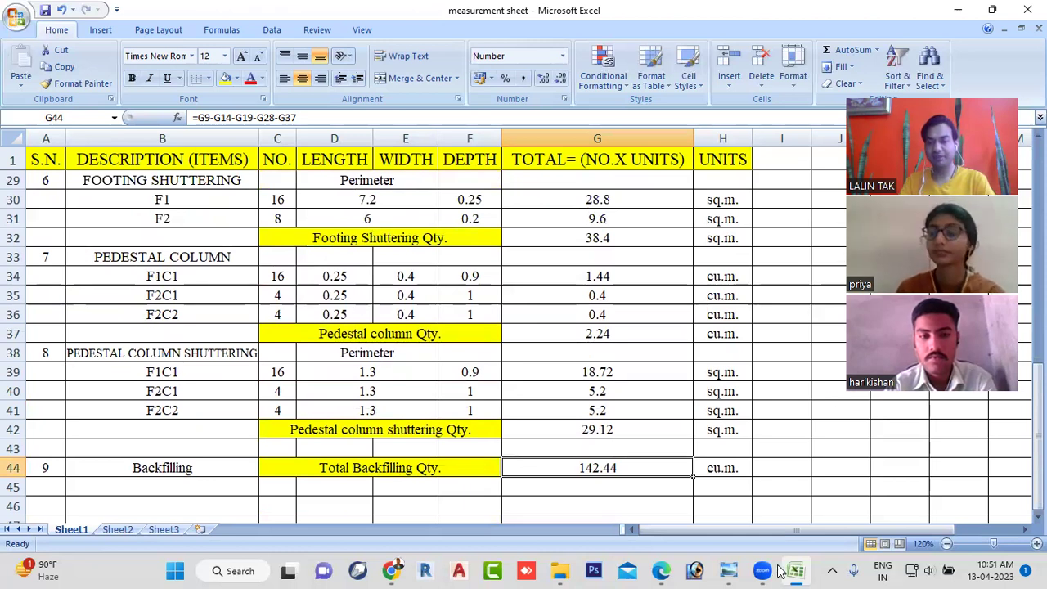
Step: View the shuttered pedestal column photo, then minimize all four windows and select the desktop photo icon
{"action": "left_click", "coordinate": [729, 570]}
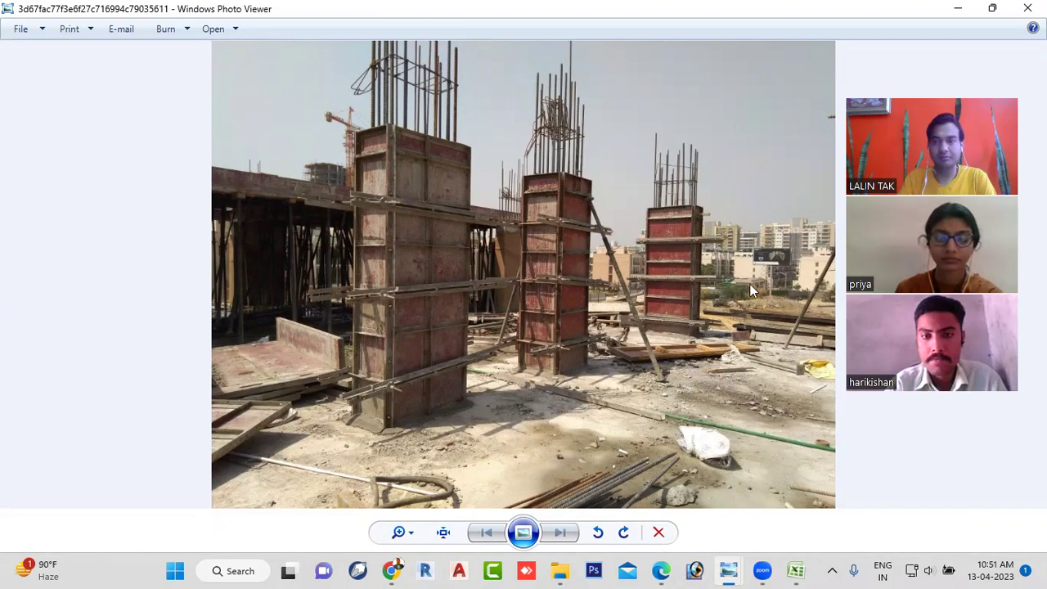
{"action": "left_click", "coordinate": [960, 11]}
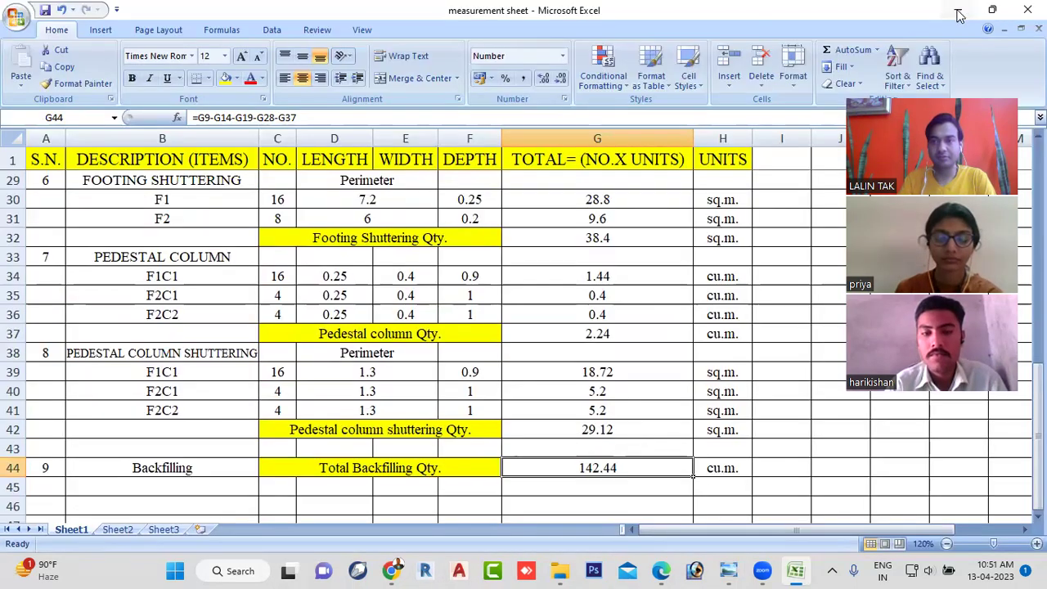
{"action": "left_click", "coordinate": [960, 11]}
{"action": "left_click", "coordinate": [960, 16]}
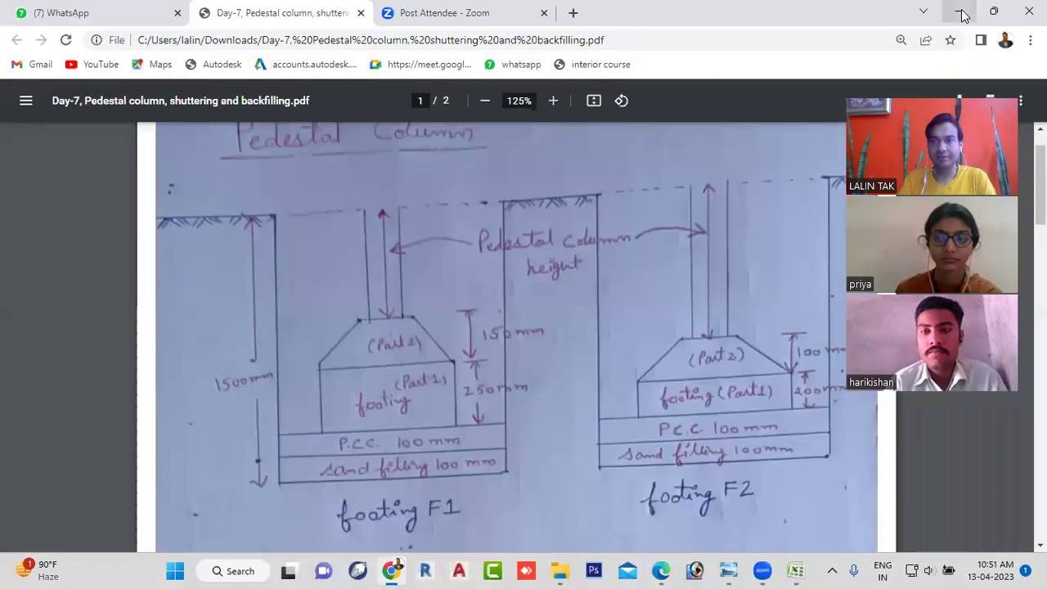
{"action": "left_click", "coordinate": [959, 11]}
{"action": "left_click", "coordinate": [21, 92]}
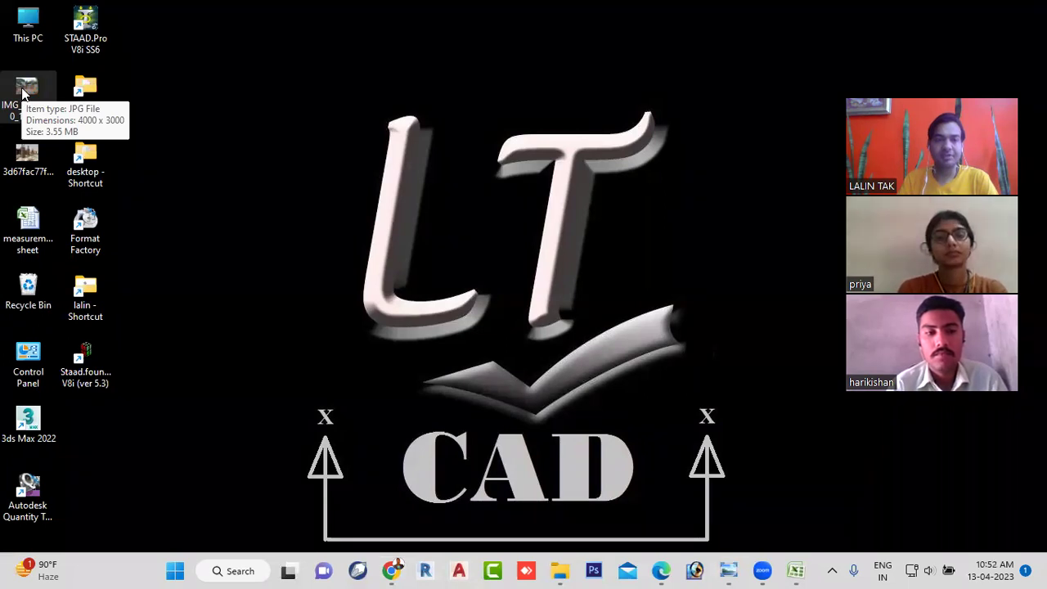
Step: Open site photo IMG_20191120_161202 of the excavated plot, then return to the desktop
{"action": "left_click", "coordinate": [511, 315]}
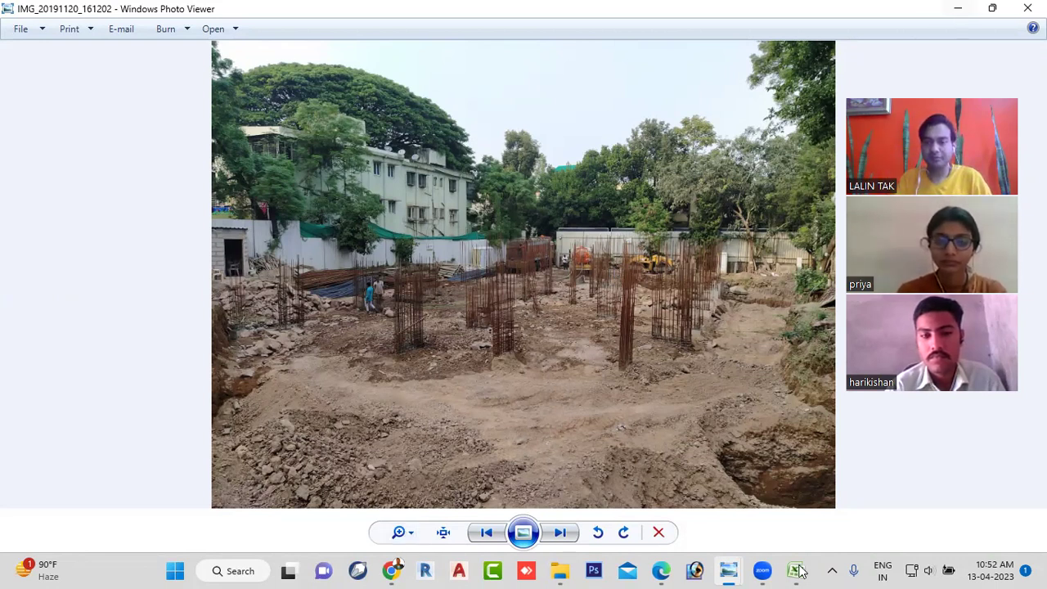
{"action": "key", "text": "super+d"}
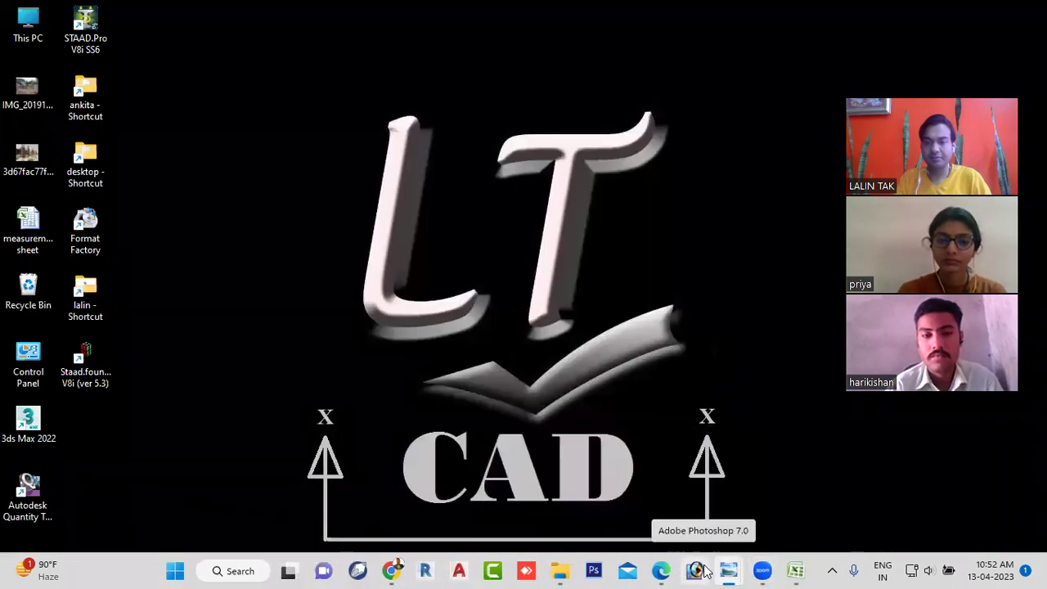
Step: Review the pedestal column notes in the Day-7 PDF, then return to the measurement sheet
{"action": "mouse_move", "coordinate": [729, 570]}
{"action": "left_click", "coordinate": [394, 570]}
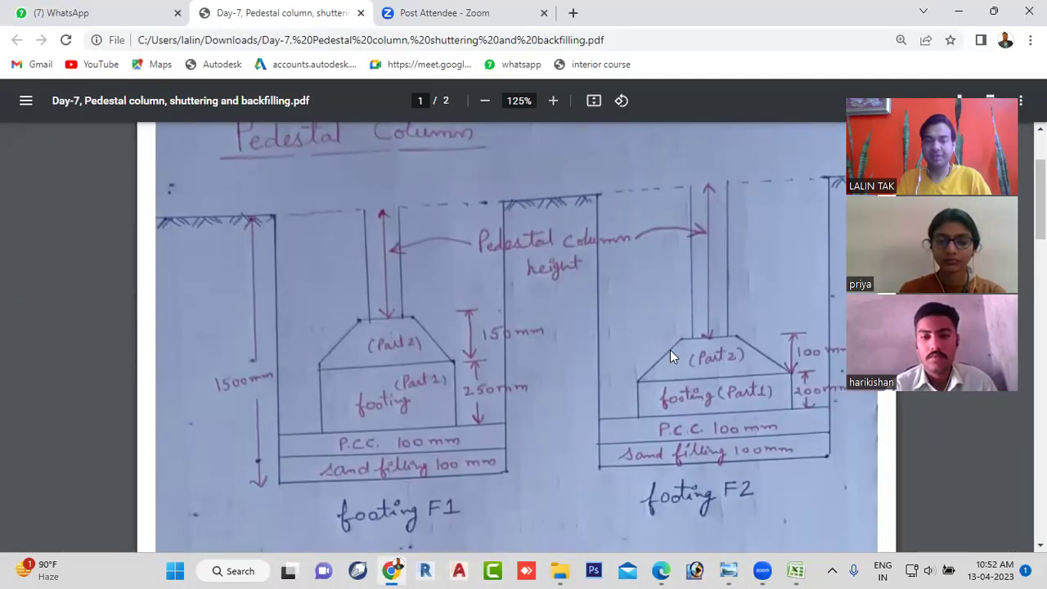
{"action": "scroll", "coordinate": [670, 350], "scroll_direction": "down", "scroll_amount": 1}
{"action": "scroll", "coordinate": [671, 351], "scroll_direction": "down", "scroll_amount": 3}
{"action": "scroll", "coordinate": [385, 407], "scroll_direction": "up", "scroll_amount": 4}
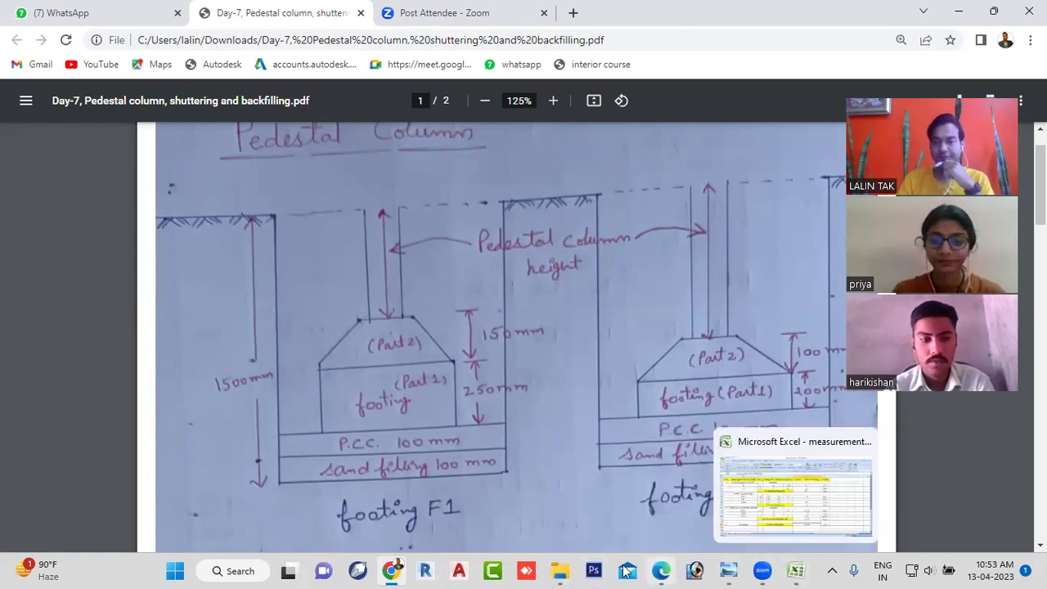
{"action": "mouse_move", "coordinate": [796, 571]}
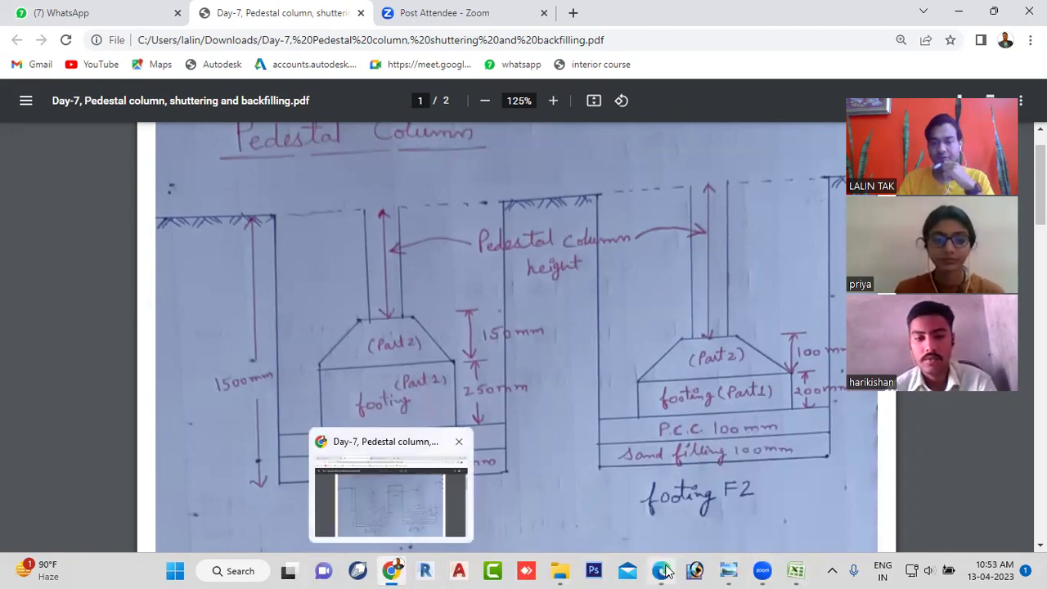
{"action": "left_click", "coordinate": [795, 570]}
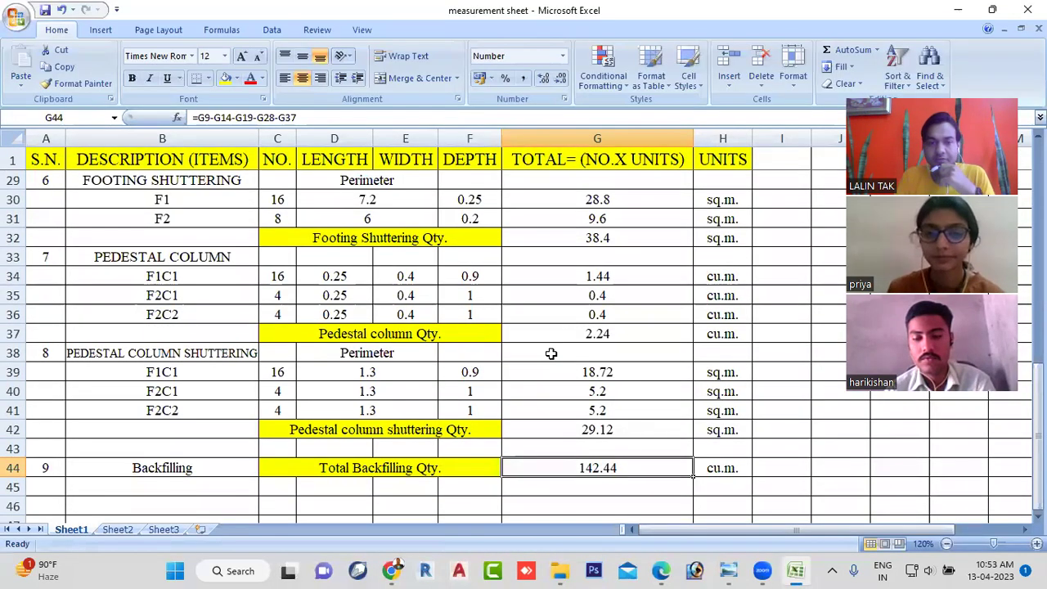